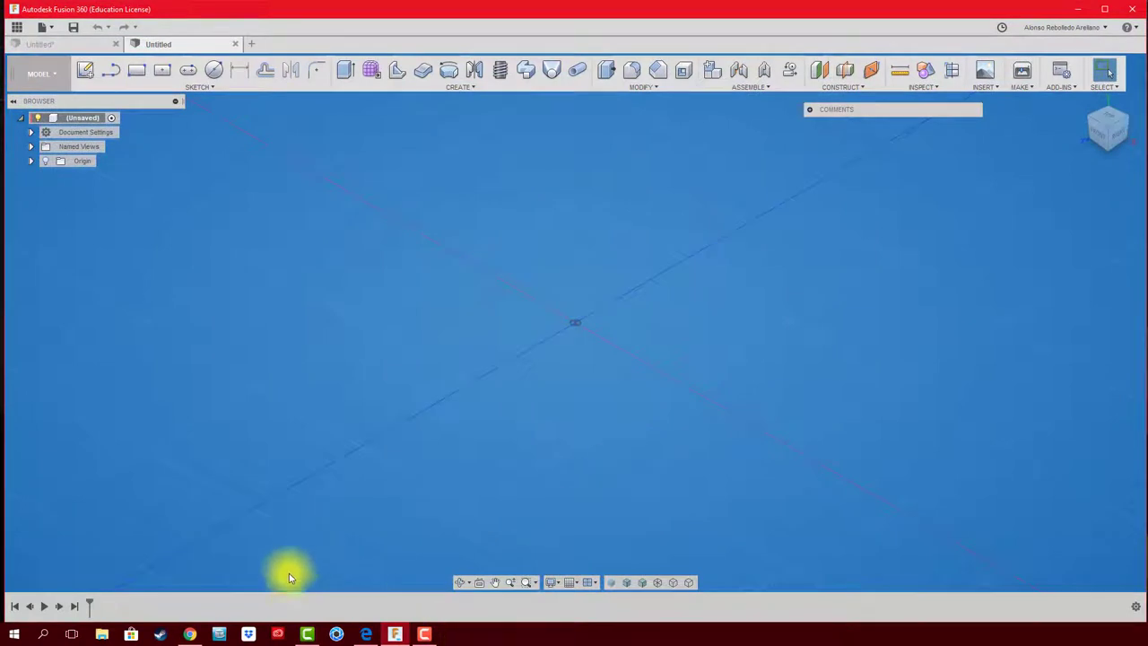
# Bring up the Meccano parts 1973 page showing the flanged sector plate 54 reference.
pyautogui.click(372, 634)
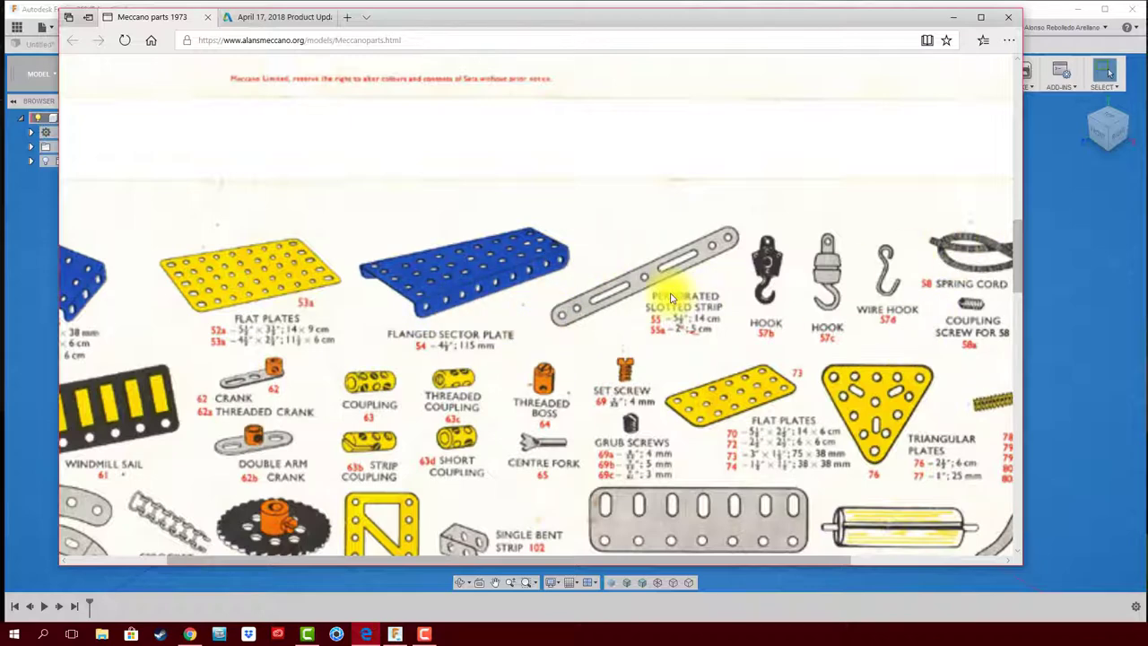
pyautogui.click(955, 17)
pyautogui.click(43, 73)
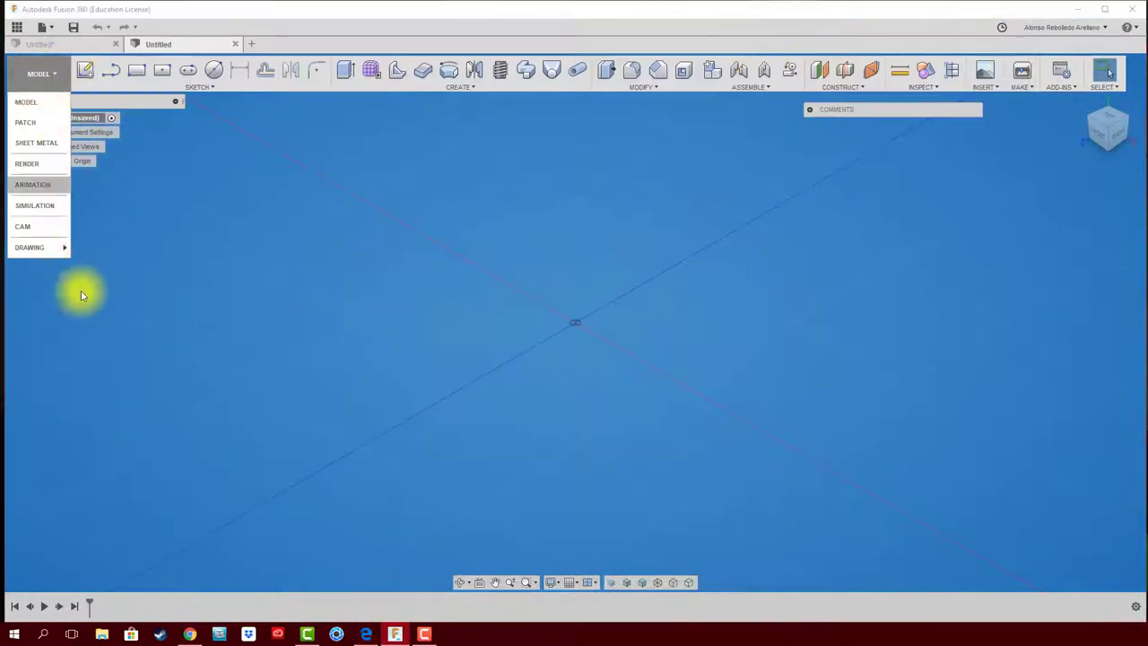
# In Sheet Metal, sketch a 4 mm circle at the origin on the top plane and select it for Rectangular Pattern.
pyautogui.click(24, 146)
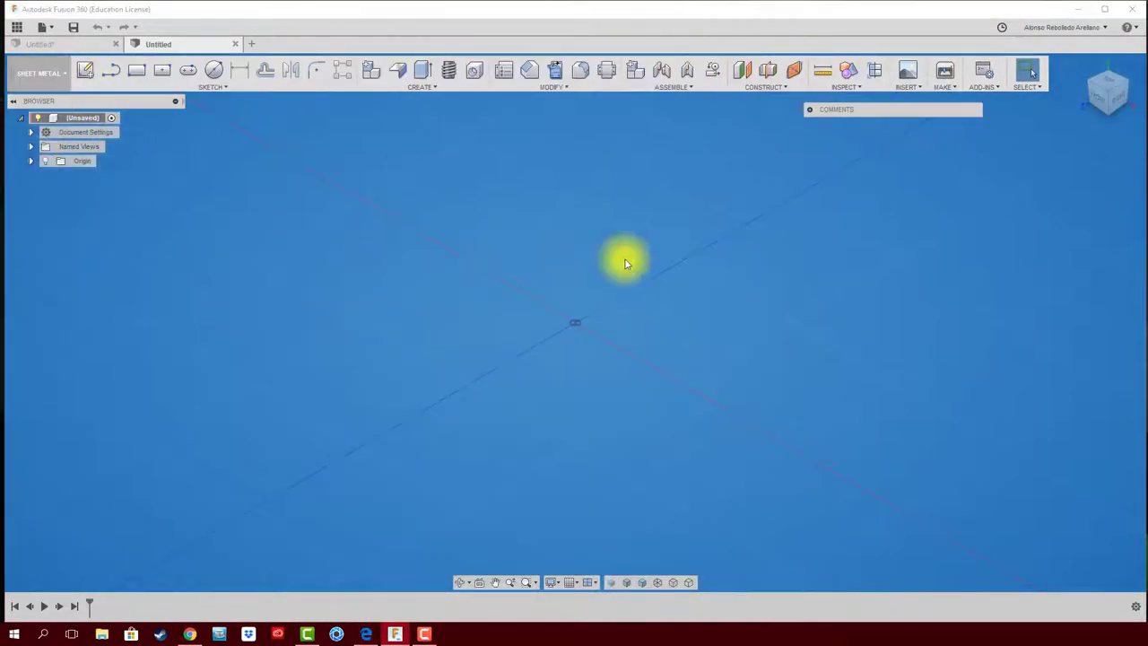
pyautogui.click(215, 76)
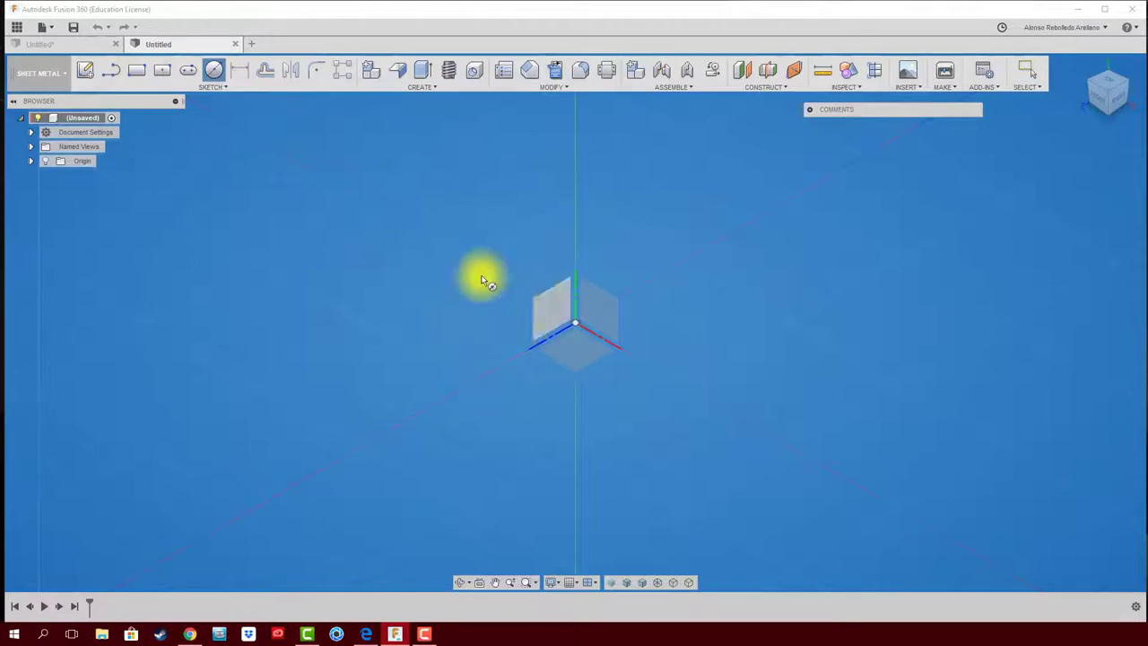
pyautogui.click(574, 356)
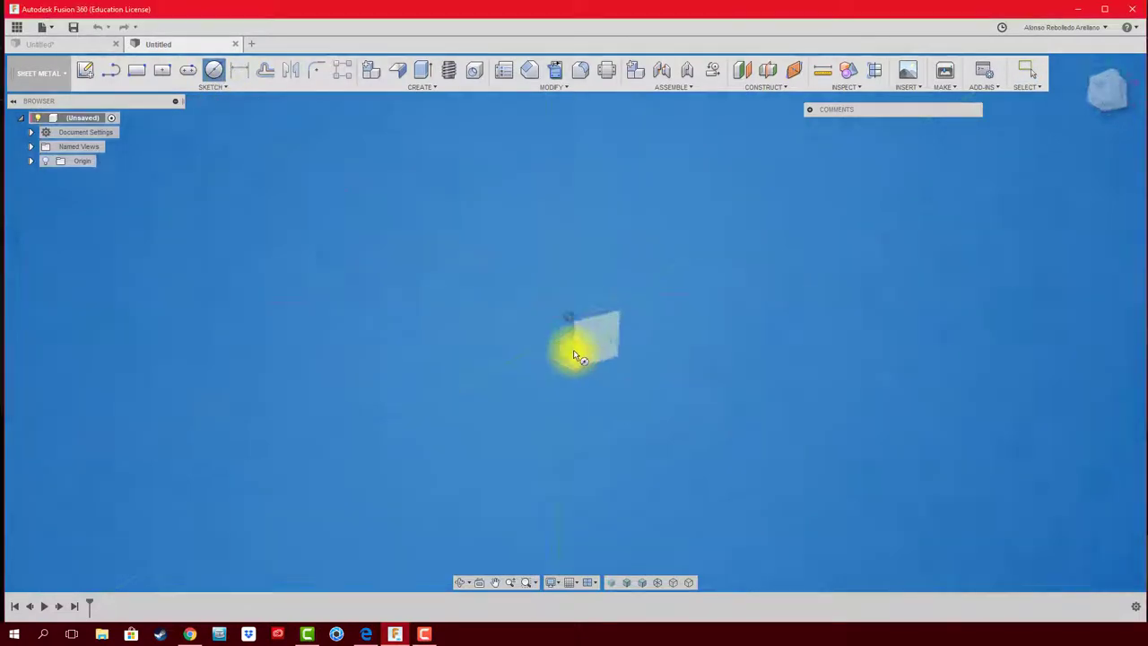
pyautogui.click(542, 287)
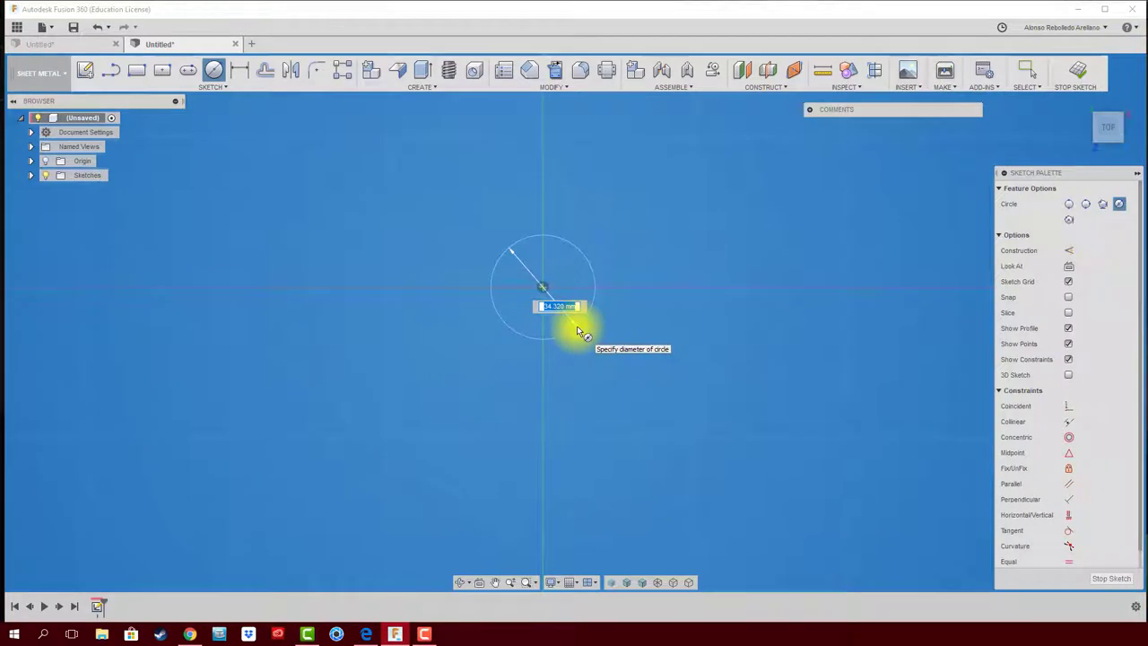
pyautogui.press('Escape')
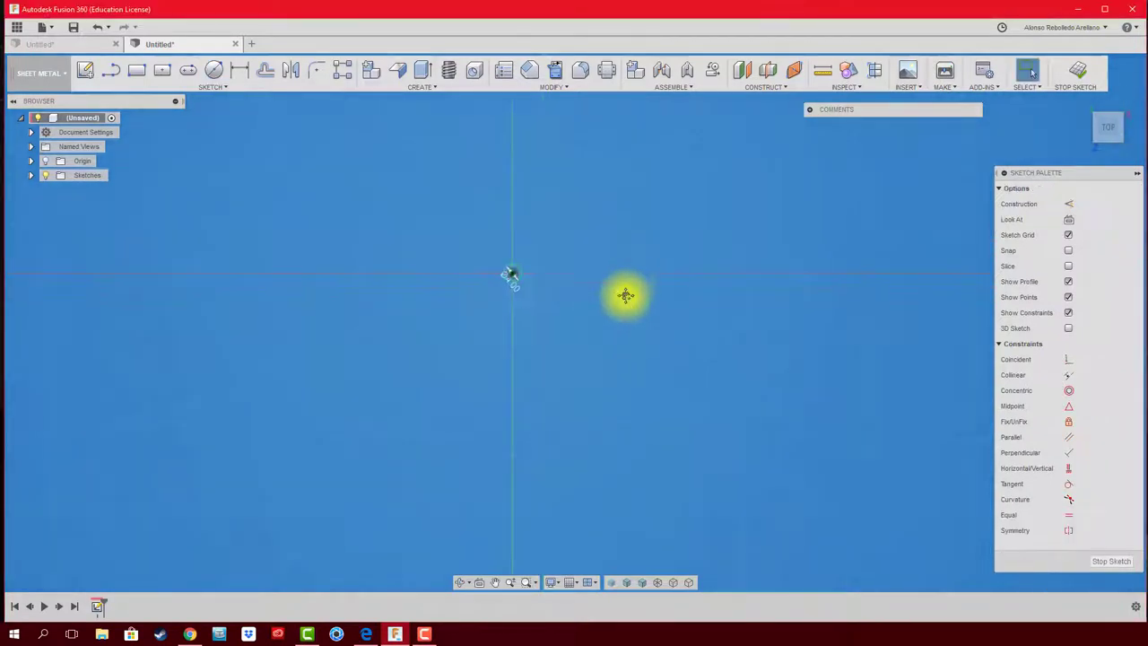
pyautogui.moveTo(625, 296); pyautogui.dragTo(527, 420, button='middle')
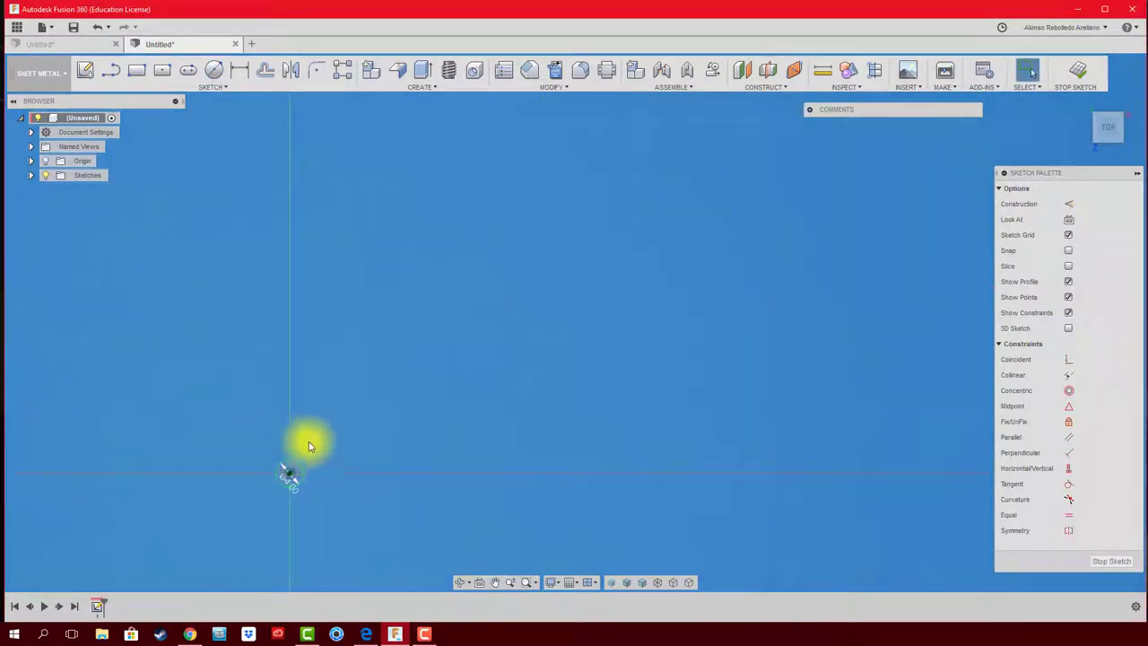
pyautogui.click(340, 71)
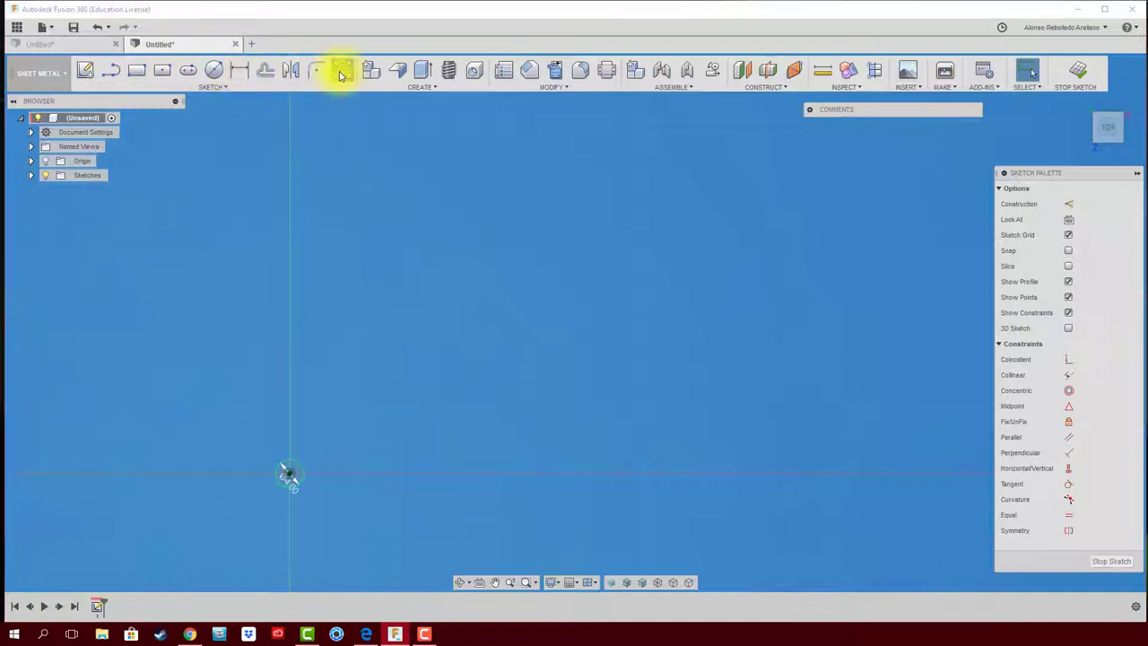
pyautogui.click(302, 470)
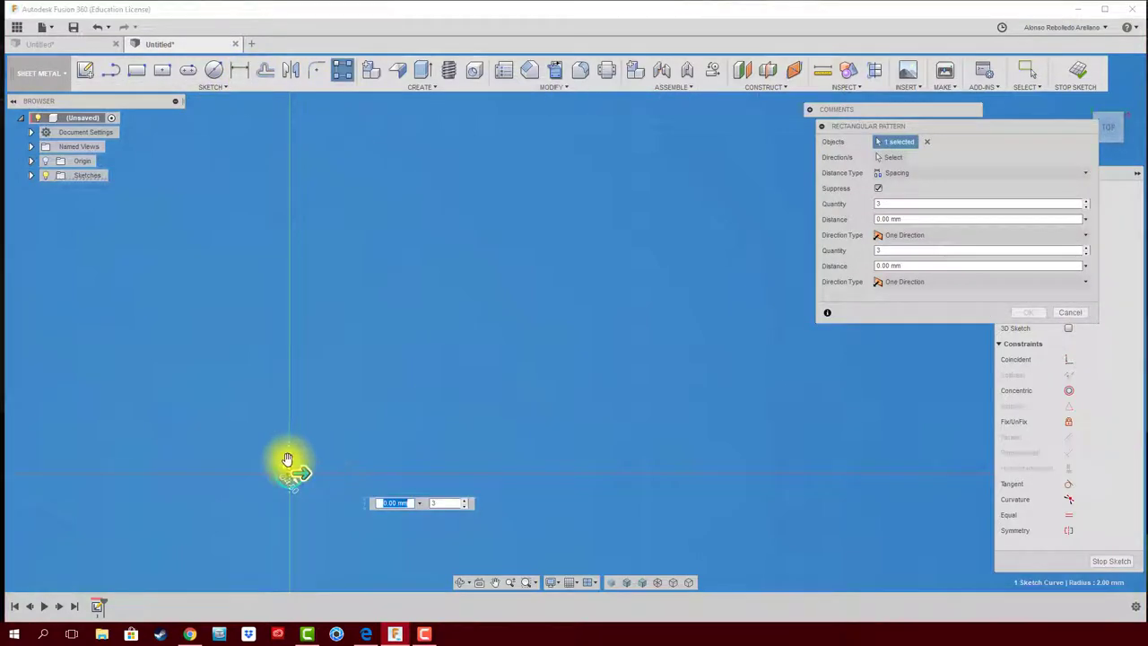
# Pattern the circle upward with quantity 10 and 10 mm spacing.
pyautogui.moveTo(289, 461)
pyautogui.mouseDown()
pyautogui.moveTo(290, 291)
pyautogui.moveTo(324, 324)
pyautogui.moveTo(331, 305)
pyautogui.mouseUp()
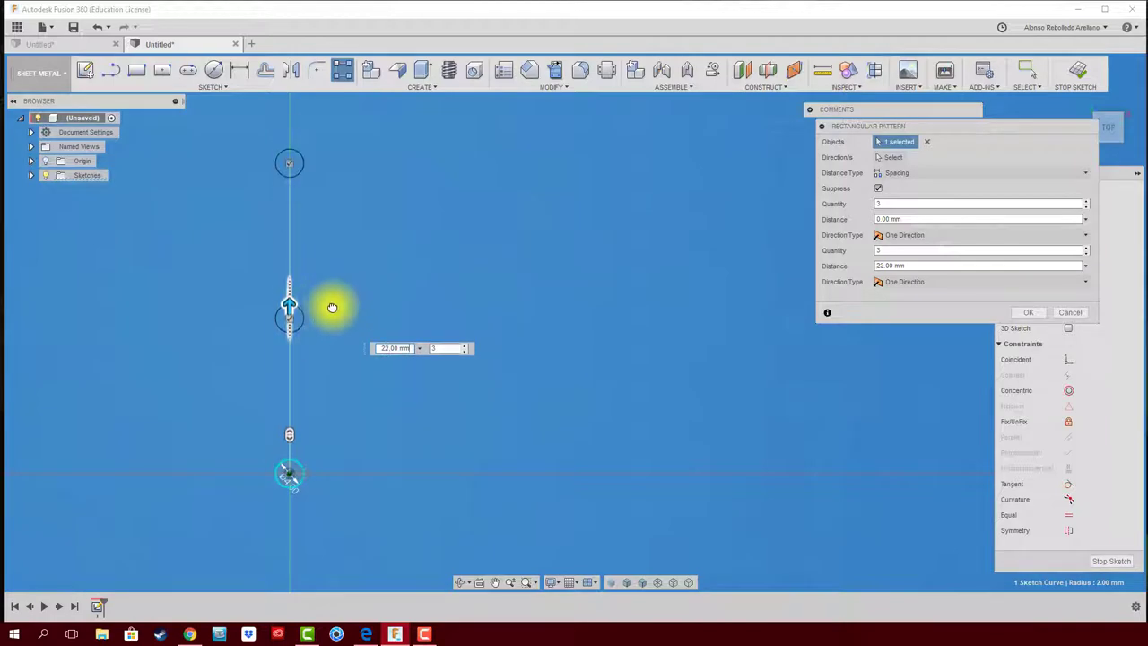
pyautogui.click(926, 266)
pyautogui.write('10')
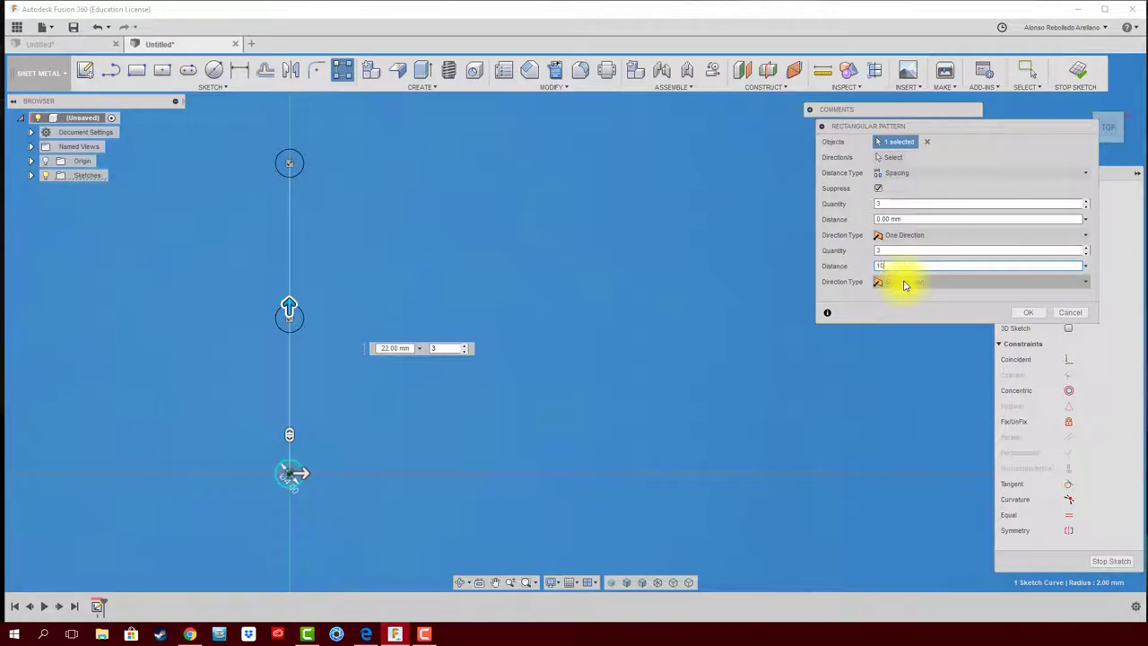
pyautogui.press('Return')
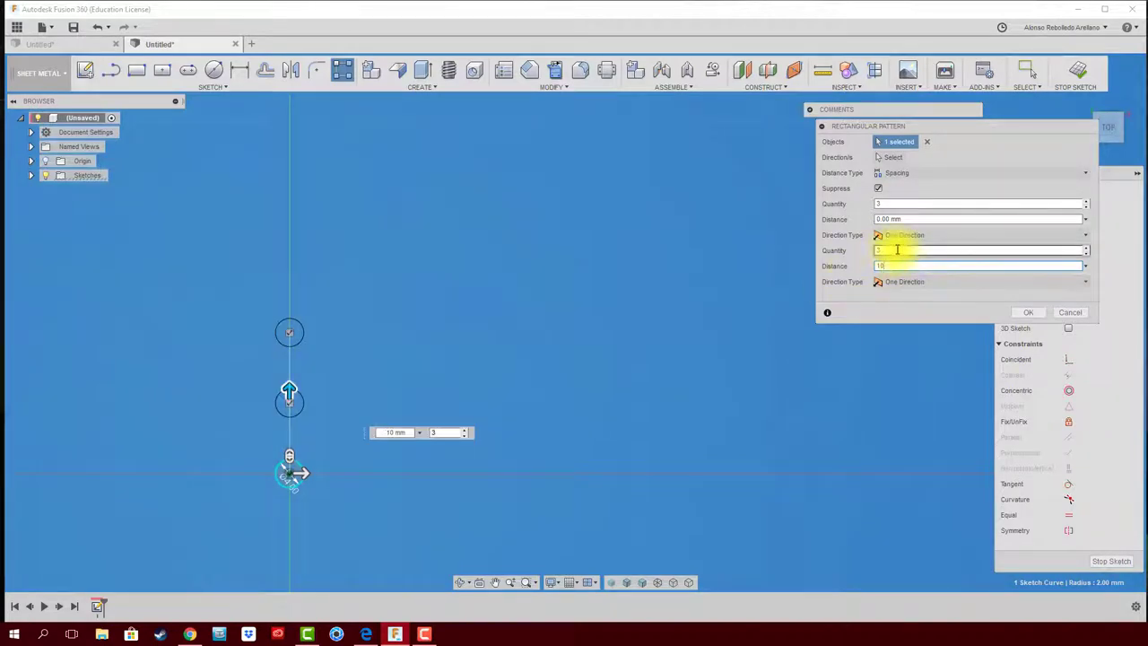
pyautogui.click(896, 250)
pyautogui.write('10')
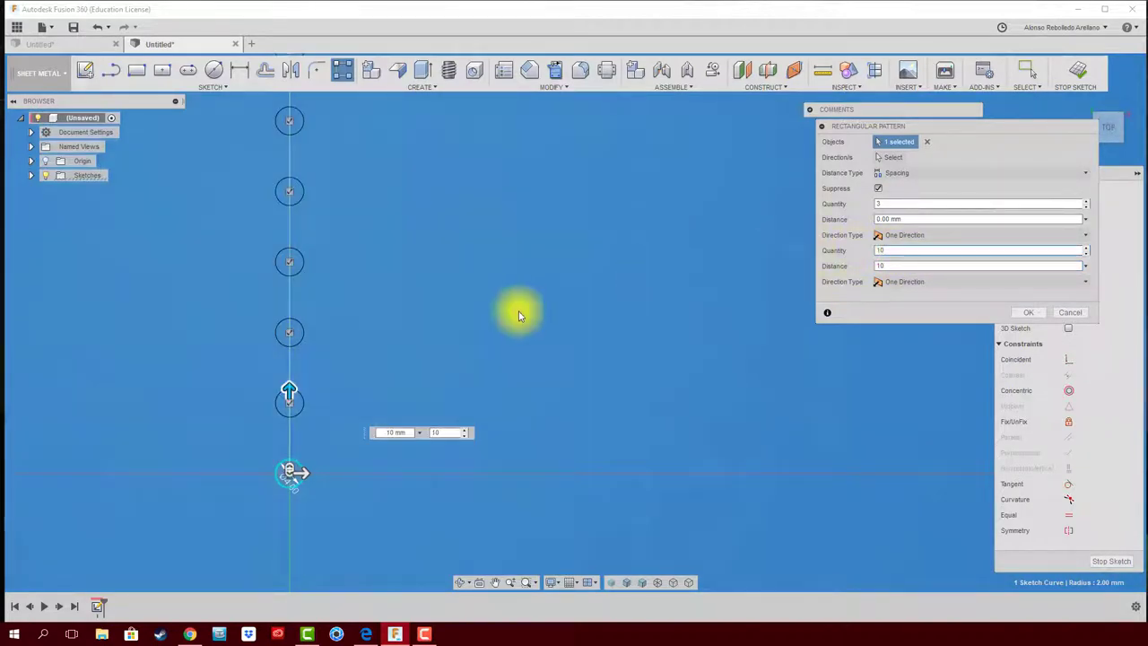
pyautogui.click(1028, 312)
# Draw a 10 mm vertical line straight down from the origin.
pyautogui.moveTo(601, 363); pyautogui.dragTo(673, 430, button='middle')
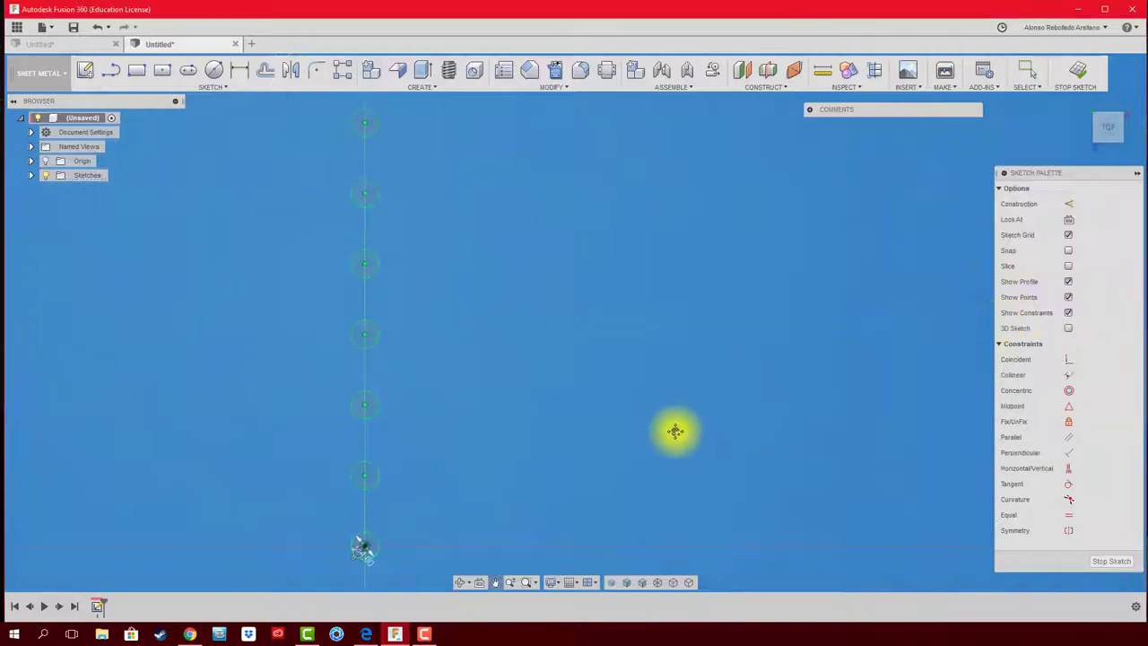
pyautogui.scroll(-2, 643, 403)
pyautogui.scroll(-2, 646, 408)
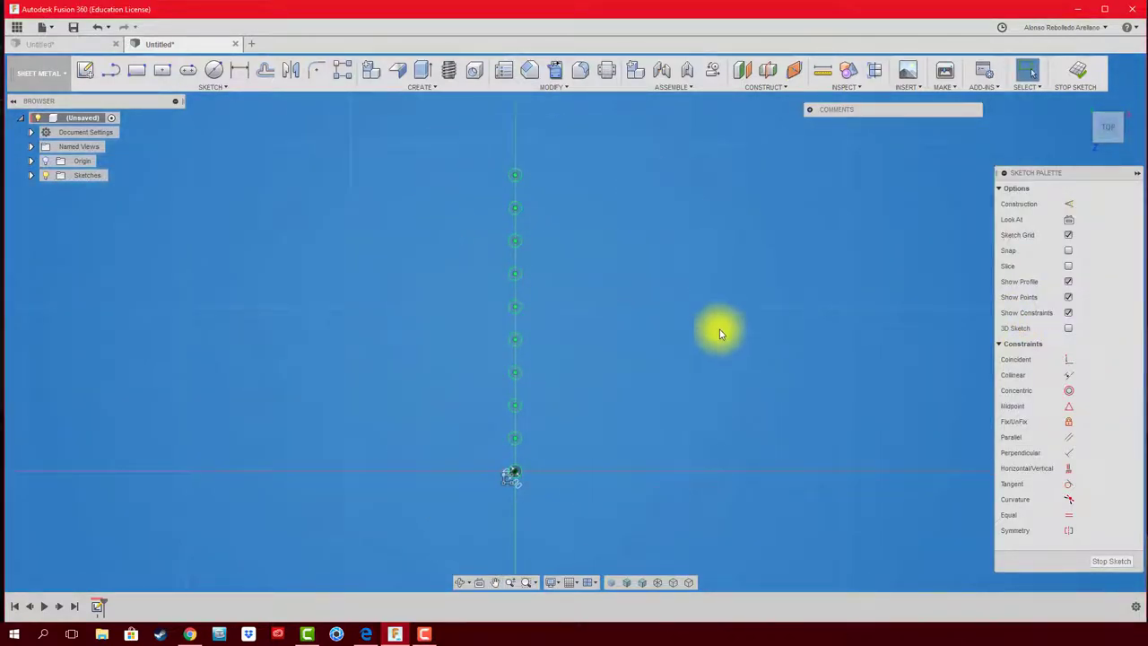
pyautogui.moveTo(615, 488); pyautogui.dragTo(600, 487, button='middle')
pyautogui.scroll(1, 583, 475)
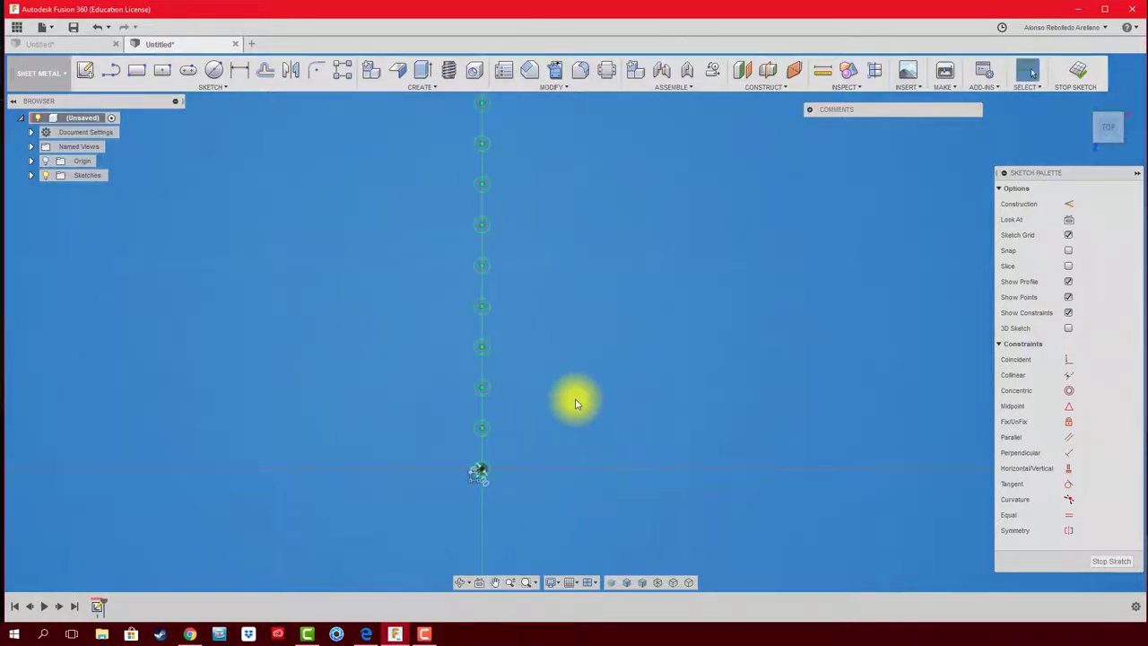
pyautogui.moveTo(576, 403); pyautogui.dragTo(487, 269, button='middle')
pyautogui.scroll(2, 451, 360)
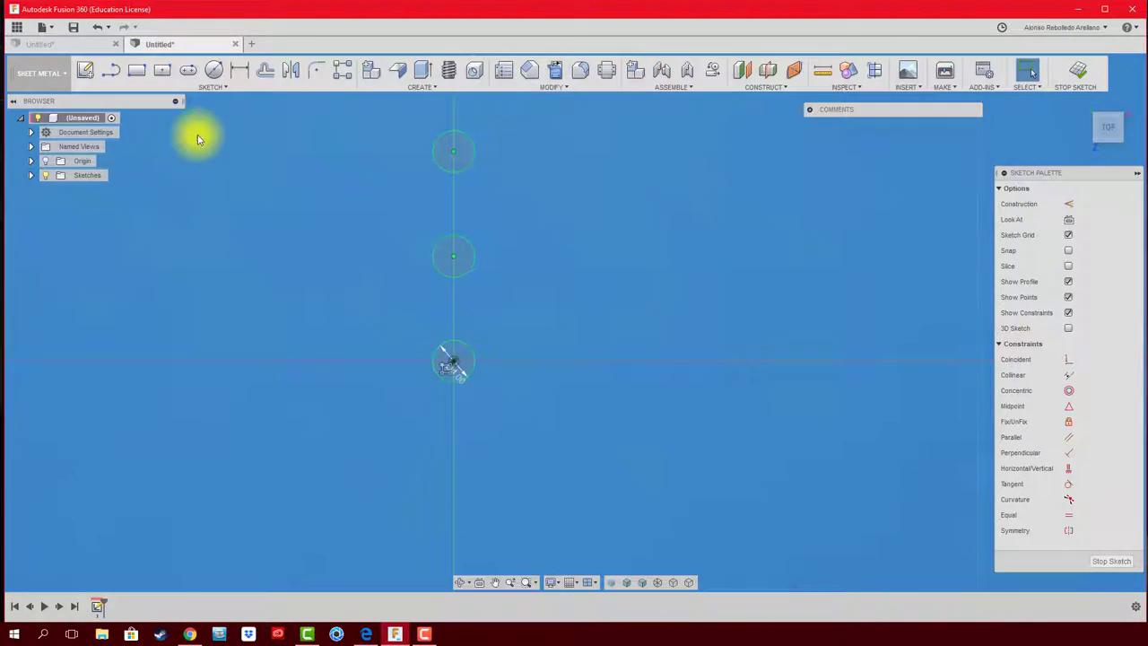
pyautogui.click(111, 71)
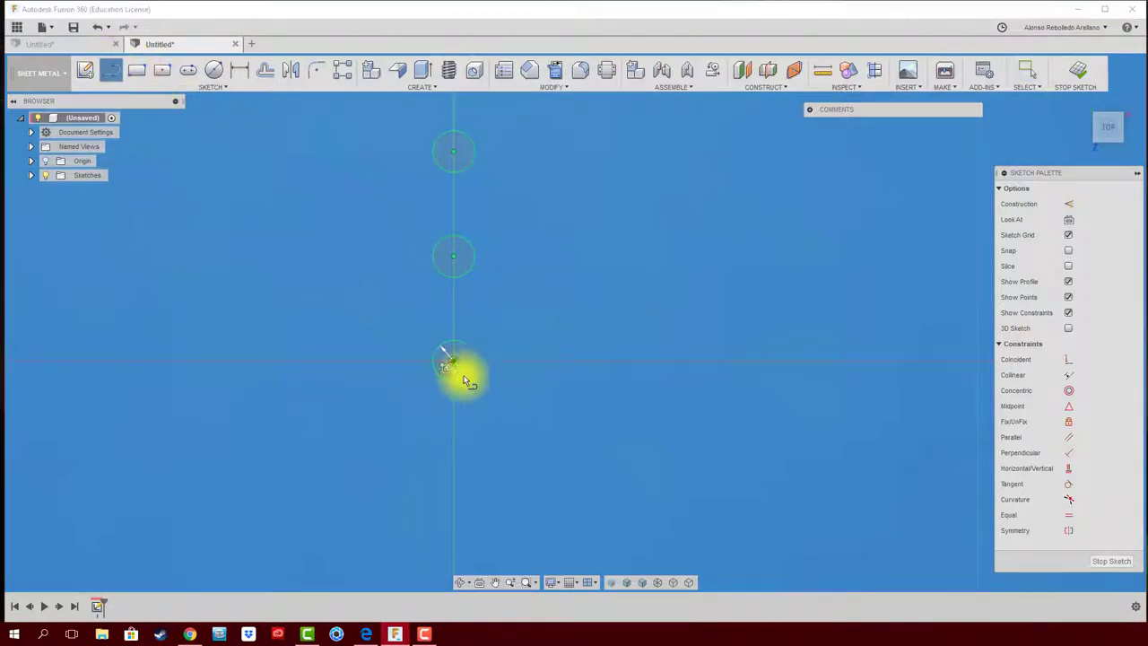
pyautogui.click(452, 361)
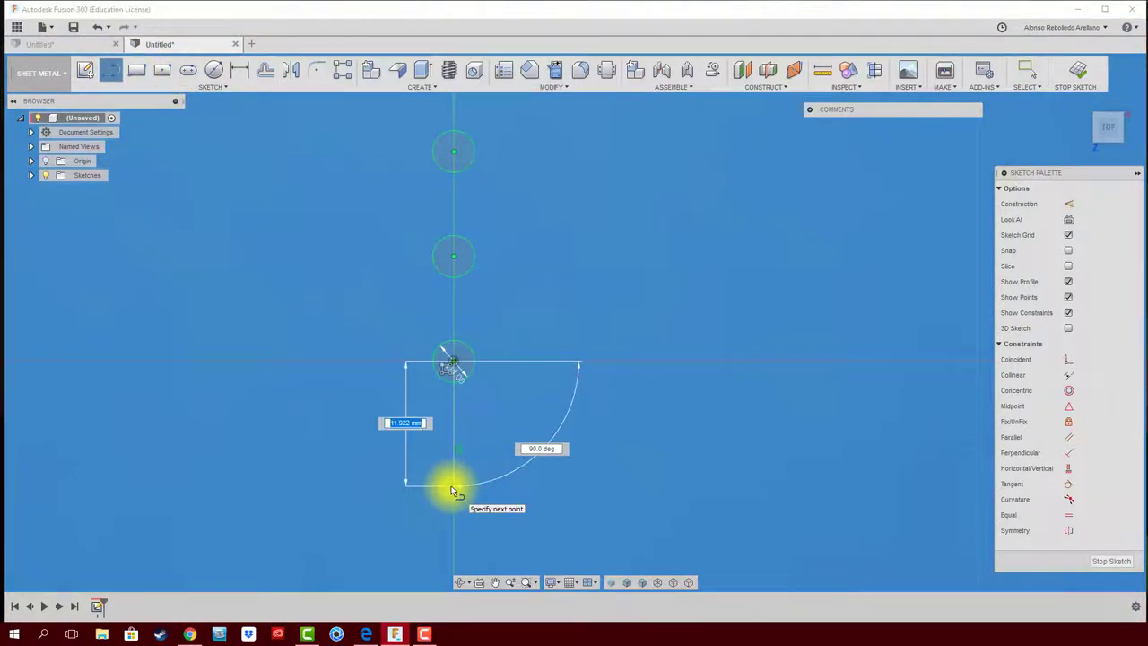
pyautogui.press('Tab')
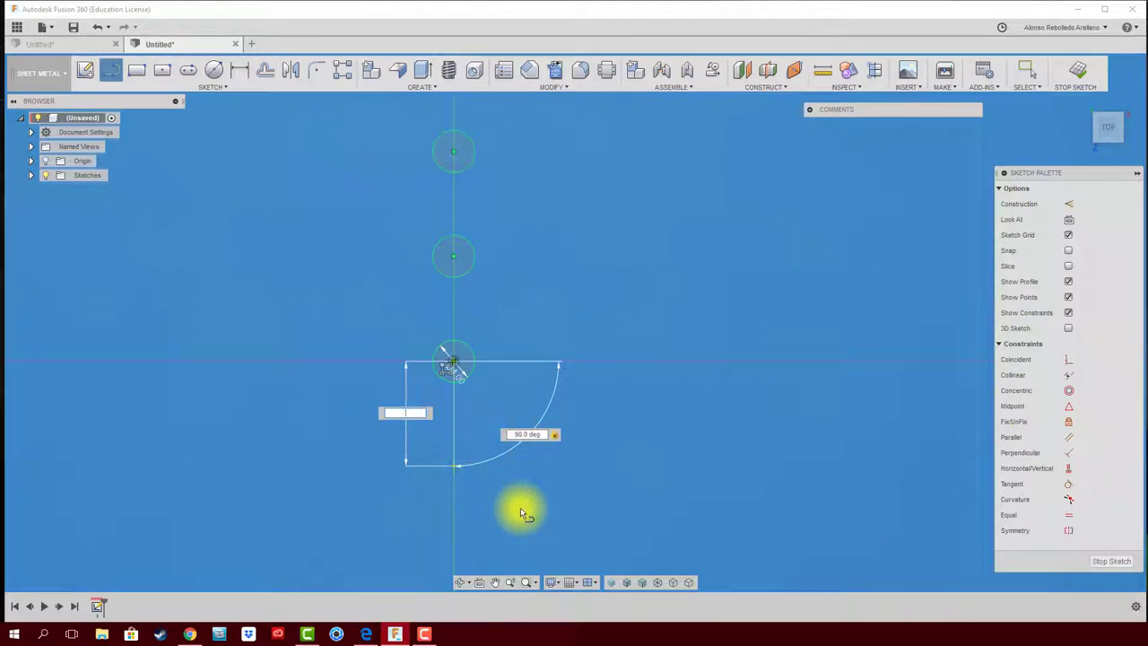
pyautogui.write('13')
pyautogui.press('Return')
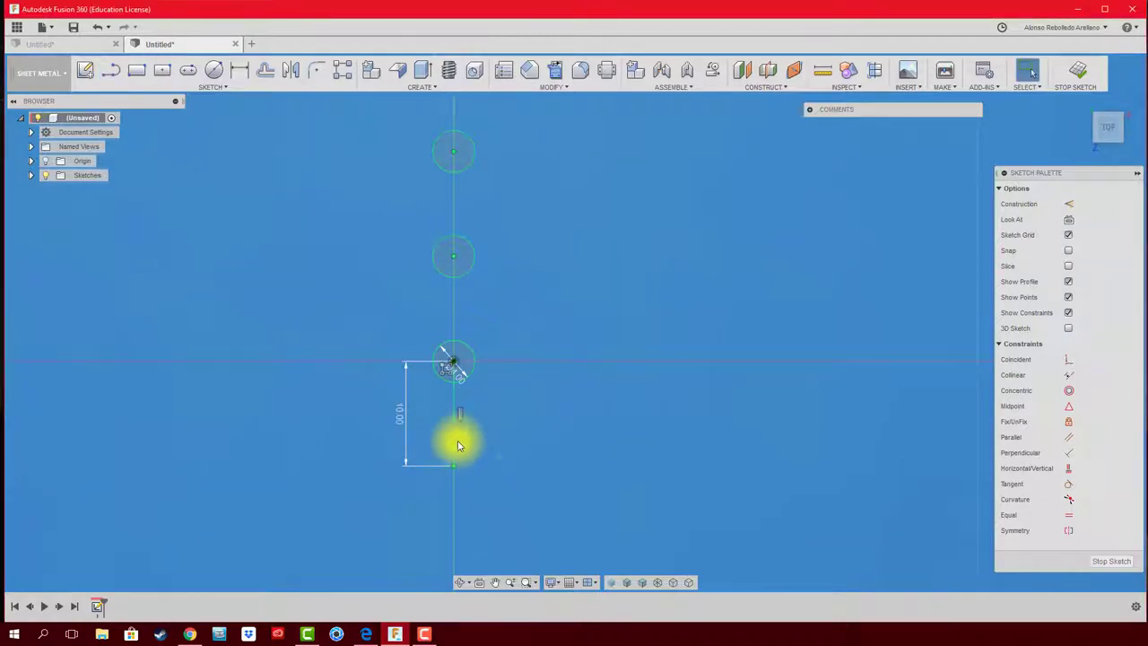
# Make the new line a construction line and recheck the Meccano reference page.
pyautogui.click(454, 445)
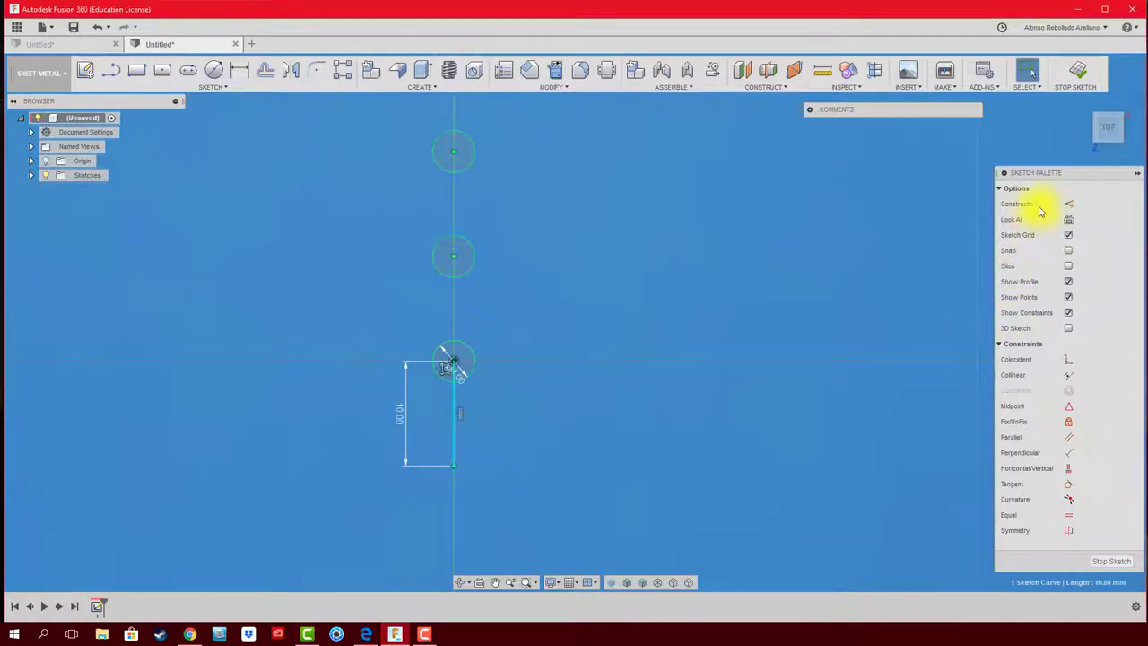
pyautogui.click(1068, 204)
pyautogui.scroll(-2, 481, 436)
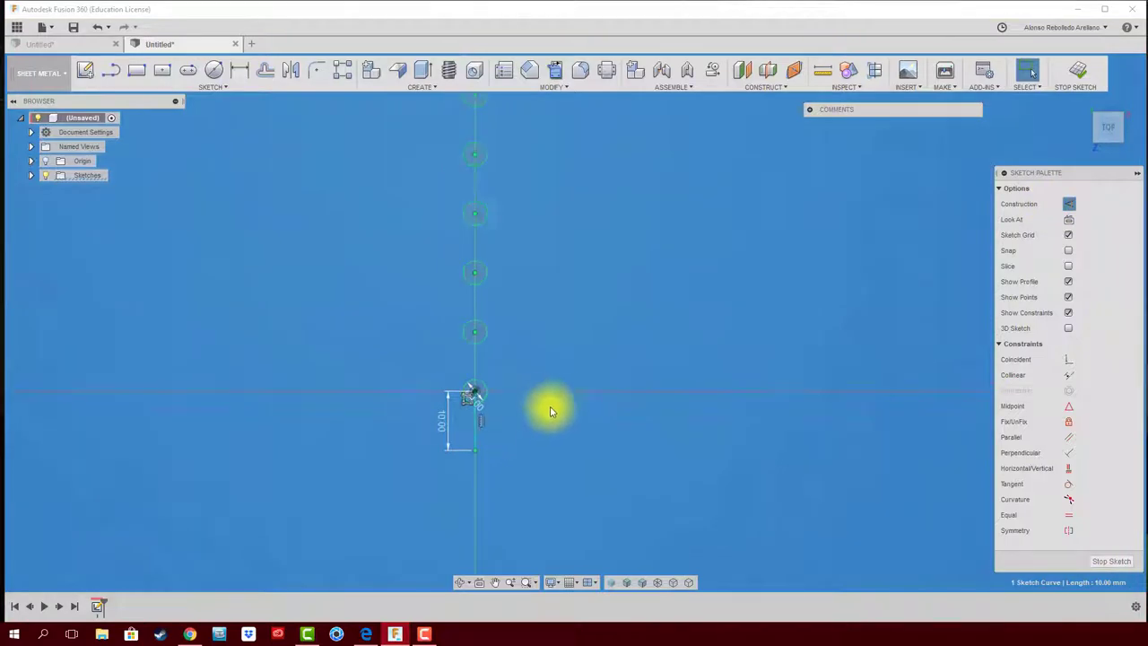
pyautogui.click(366, 634)
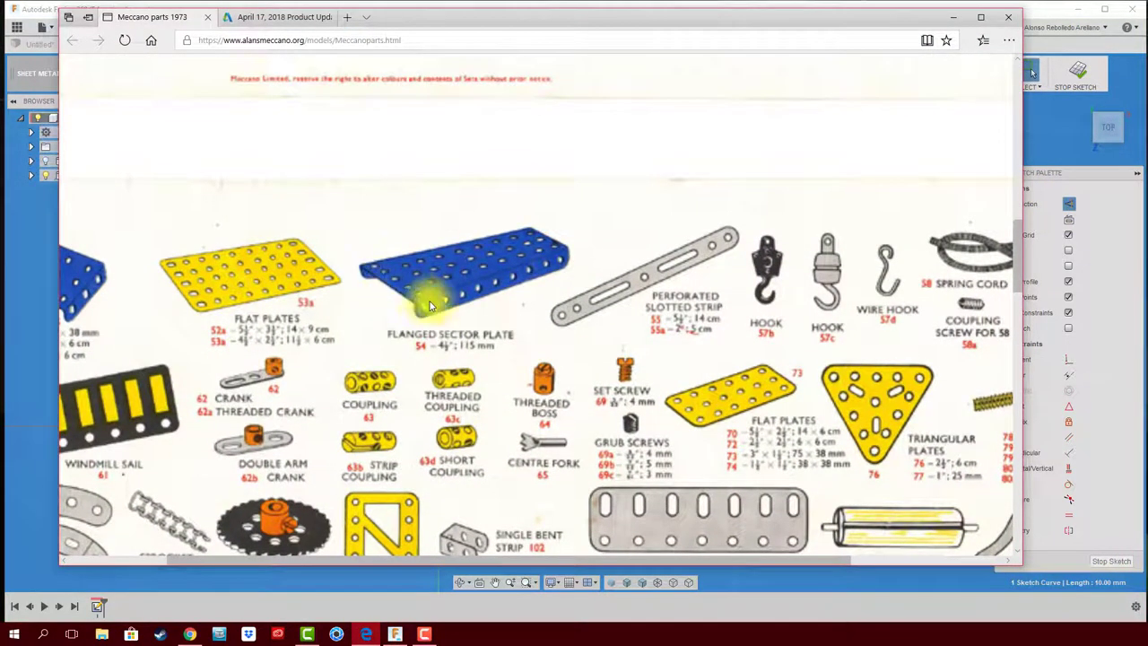
pyautogui.click(953, 17)
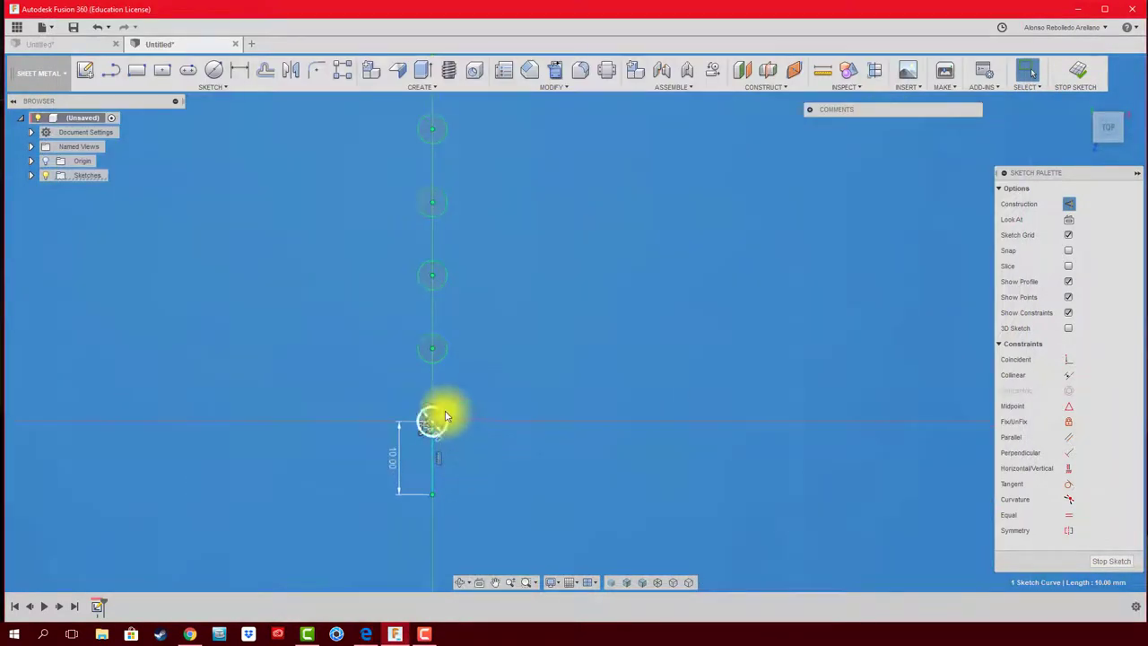
# Pattern the origin circle to the right into a short horizontal row.
pyautogui.scroll(1, 484, 399)
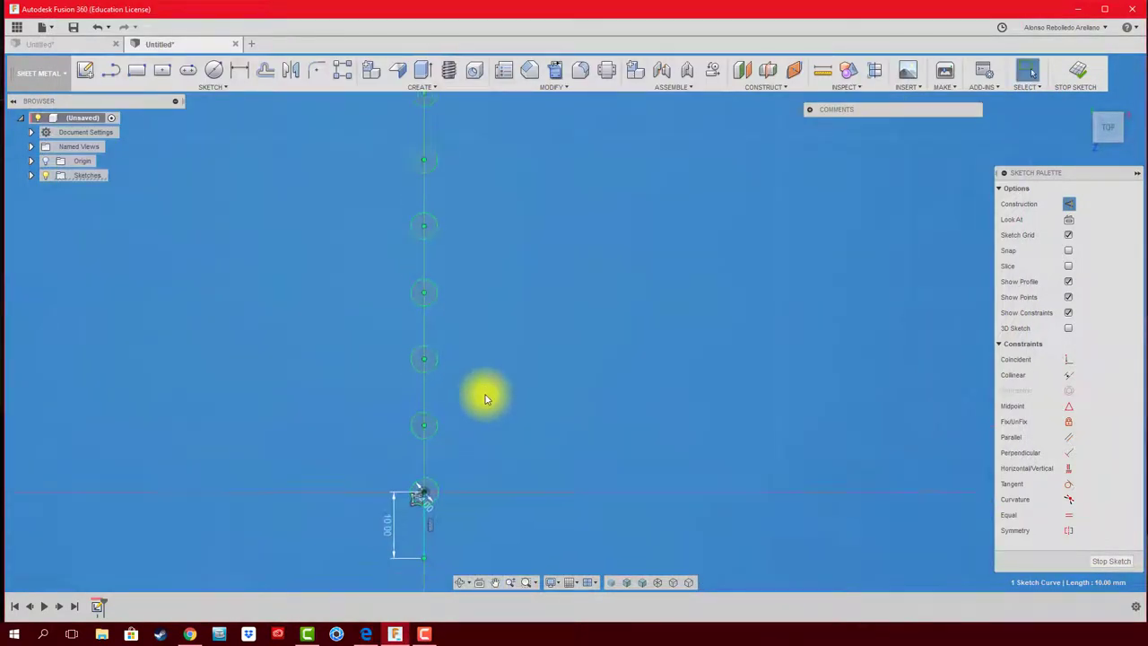
pyautogui.click(424, 491)
pyautogui.click(342, 70)
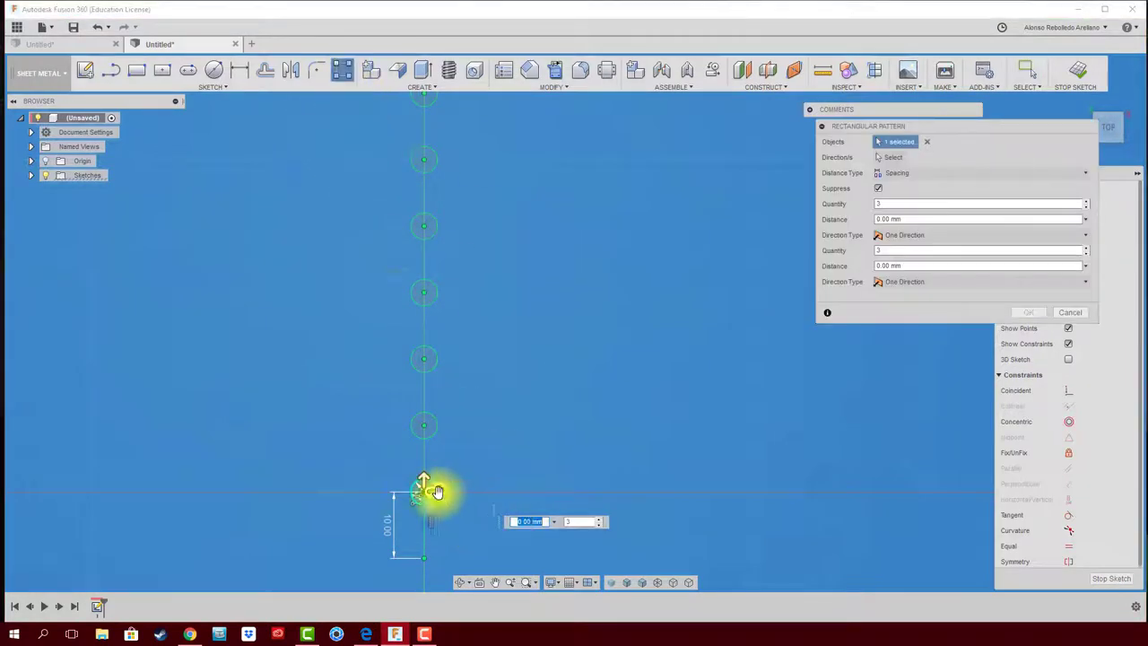
pyautogui.moveTo(434, 492); pyautogui.dragTo(493, 491)
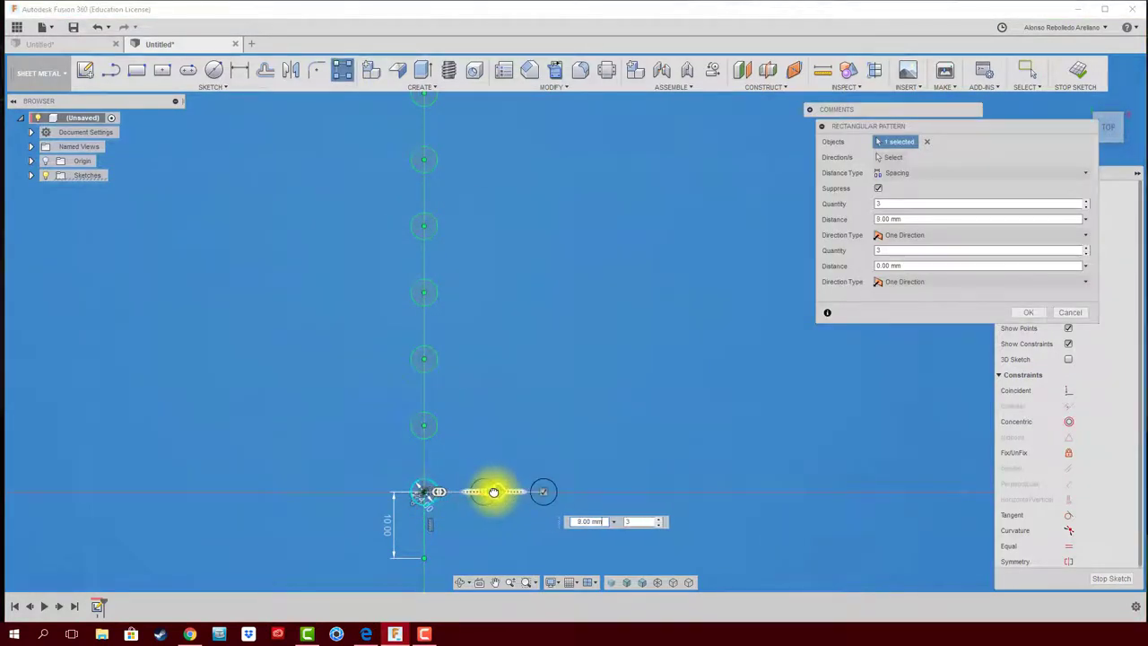
pyautogui.click(625, 520)
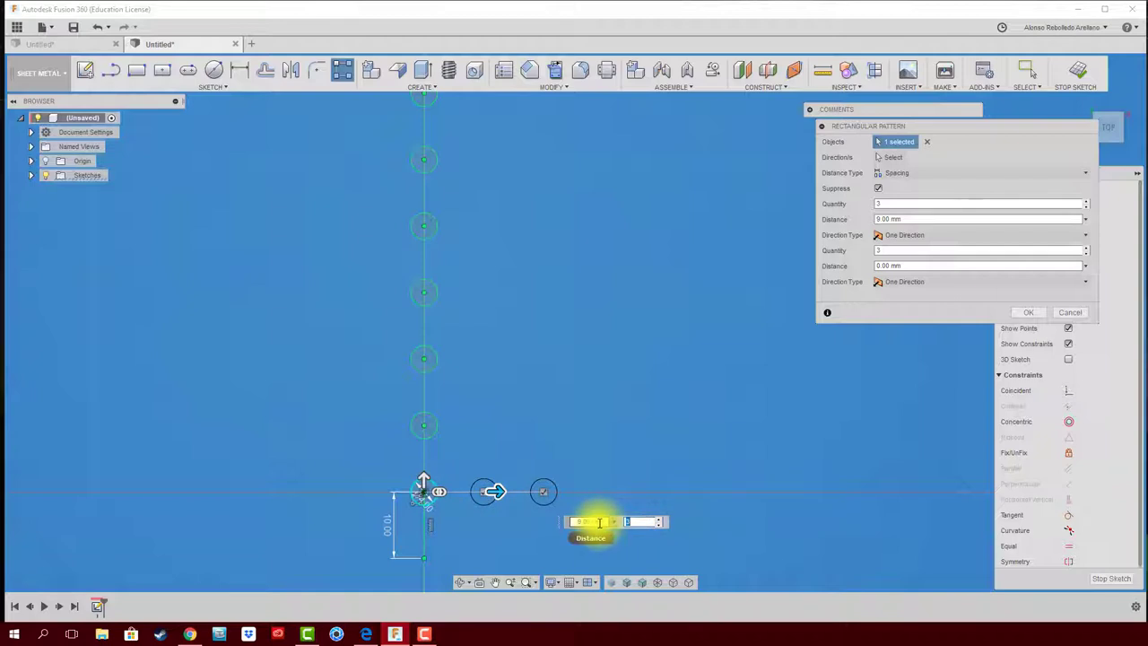
pyautogui.moveTo(602, 522); pyautogui.dragTo(568, 523)
pyautogui.press('Return')
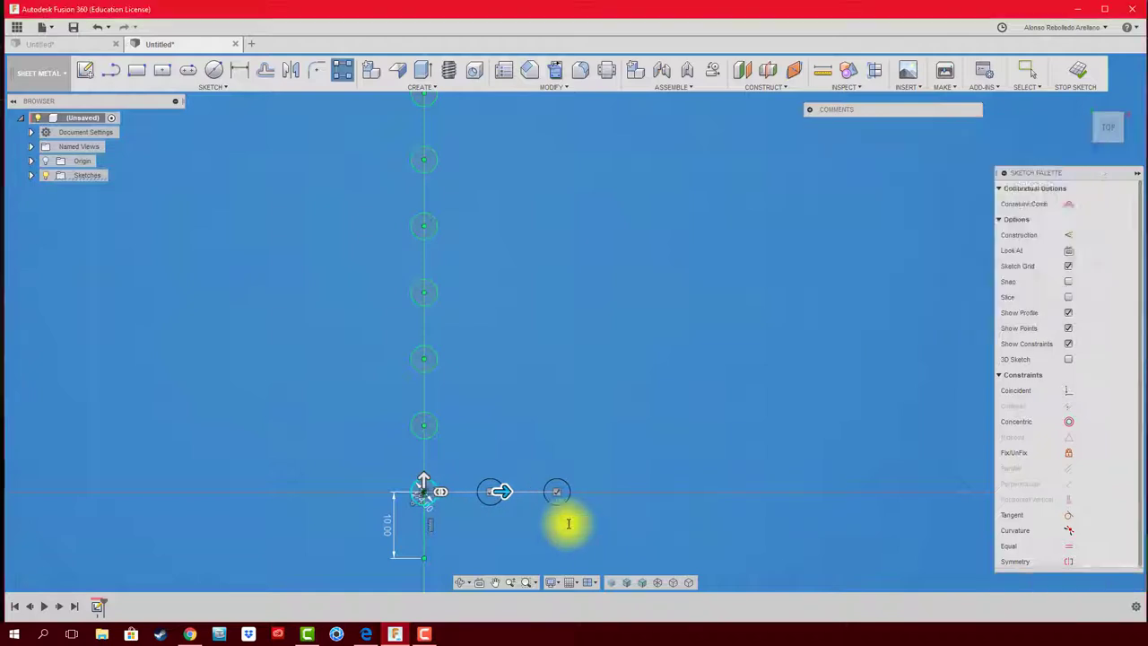
pyautogui.scroll(-2, 625, 400)
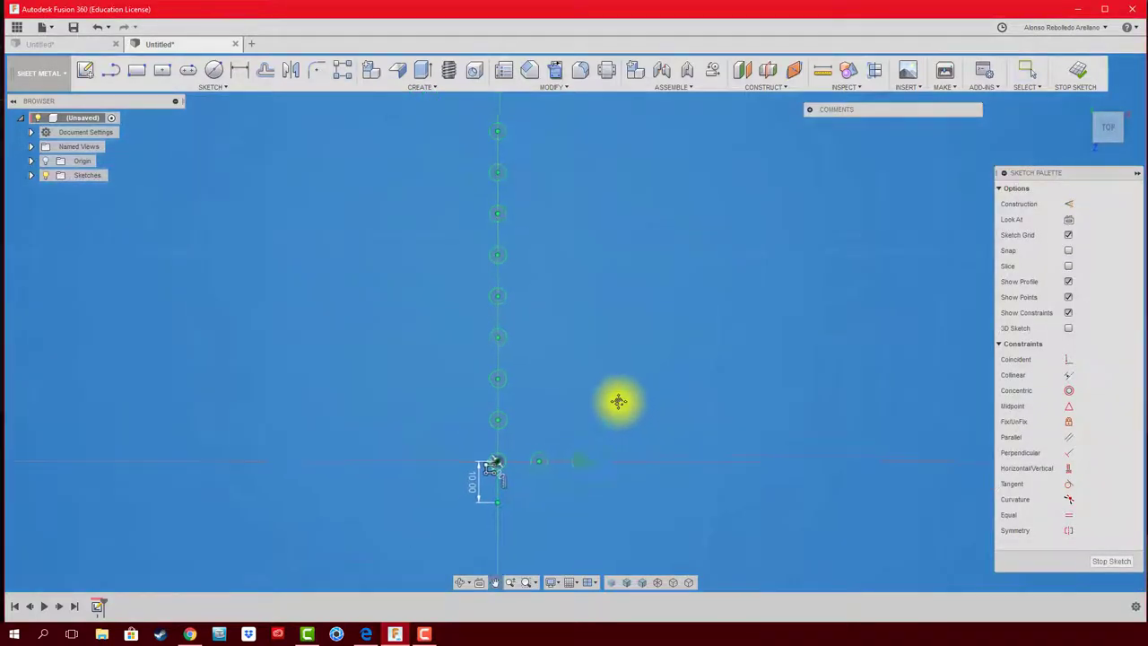
pyautogui.scroll(3, 538, 444)
# Pattern the two bottom-row circles upward, editing the spacing value.
pyautogui.click(343, 71)
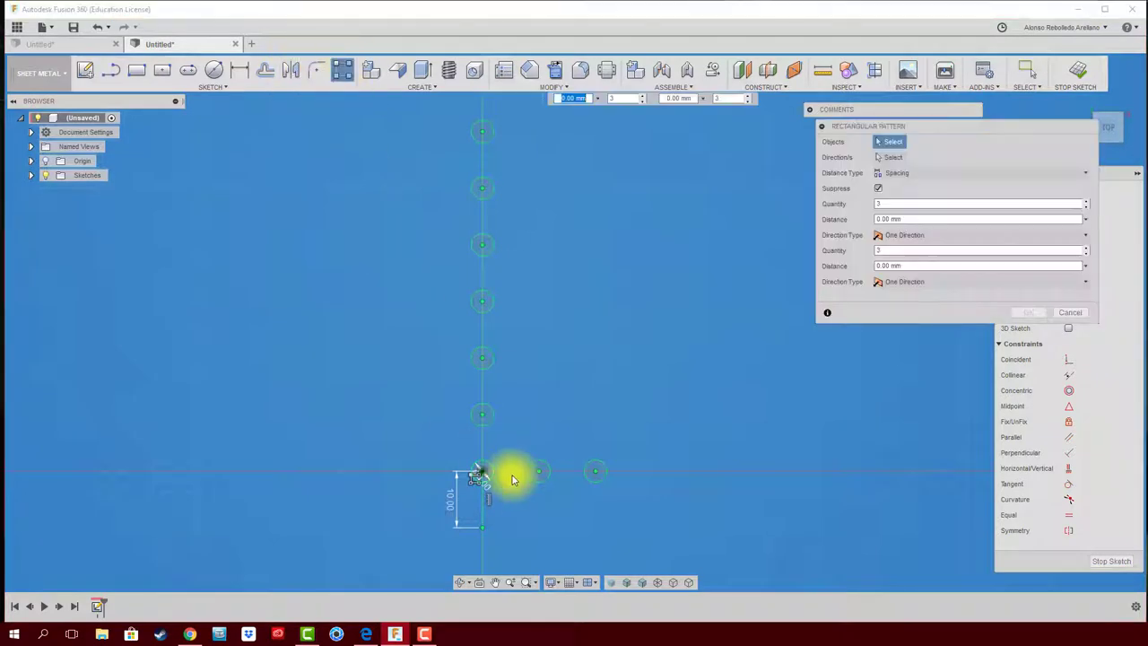
pyautogui.moveTo(577, 435); pyautogui.dragTo(507, 478, button='middle')
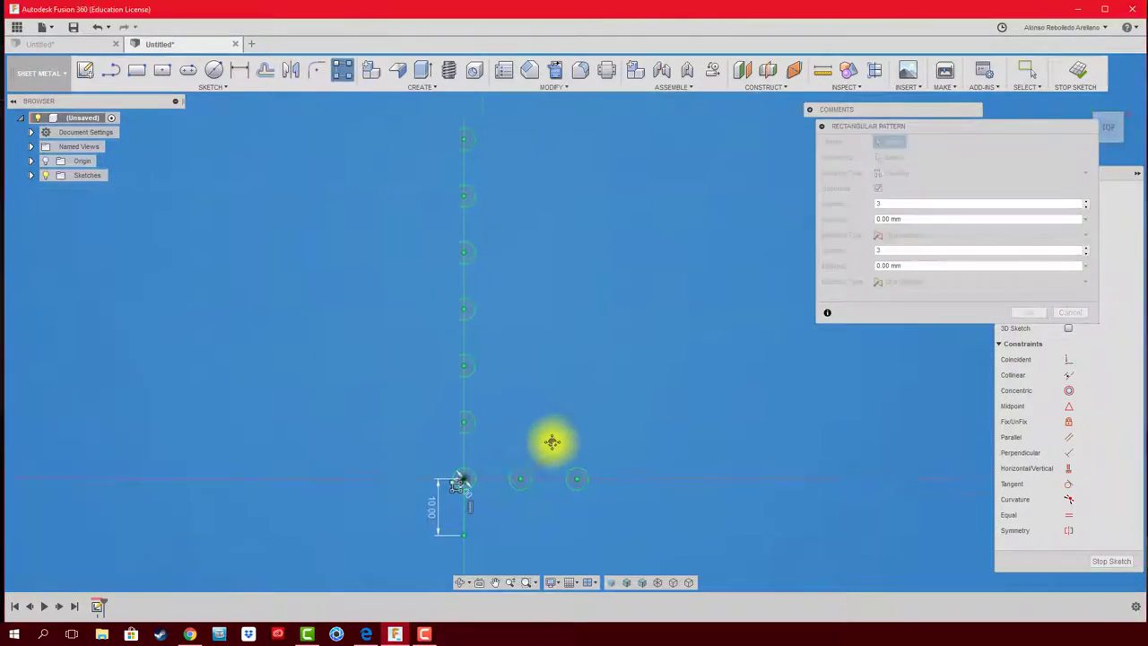
pyautogui.click(498, 487)
pyautogui.click(553, 487)
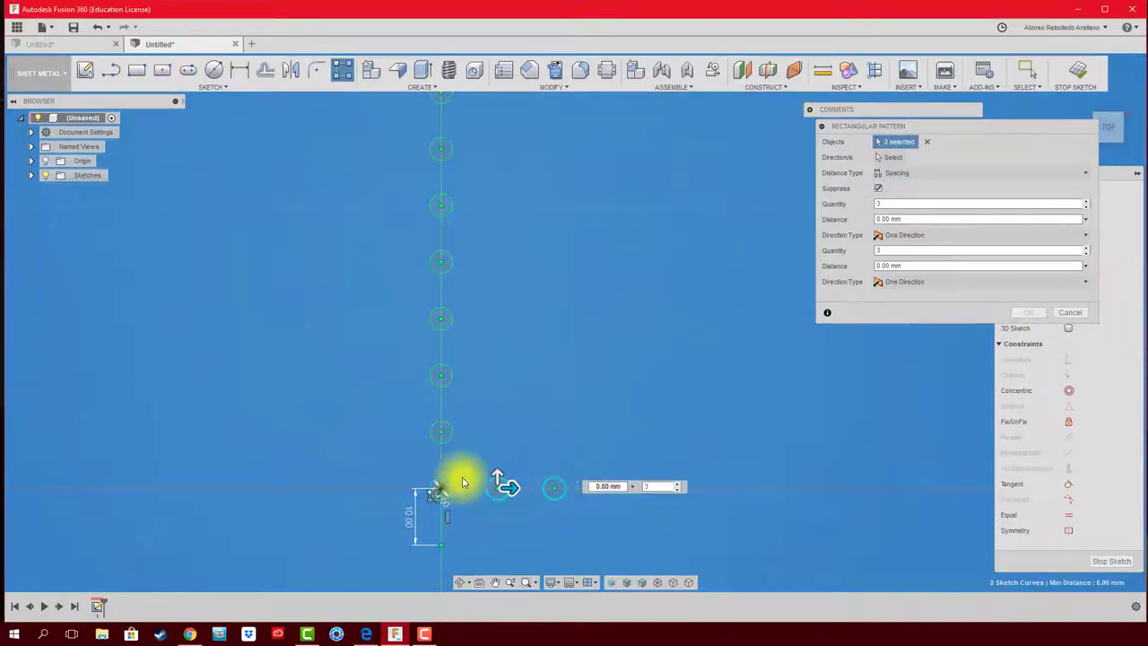
pyautogui.moveTo(496, 476); pyautogui.dragTo(505, 367)
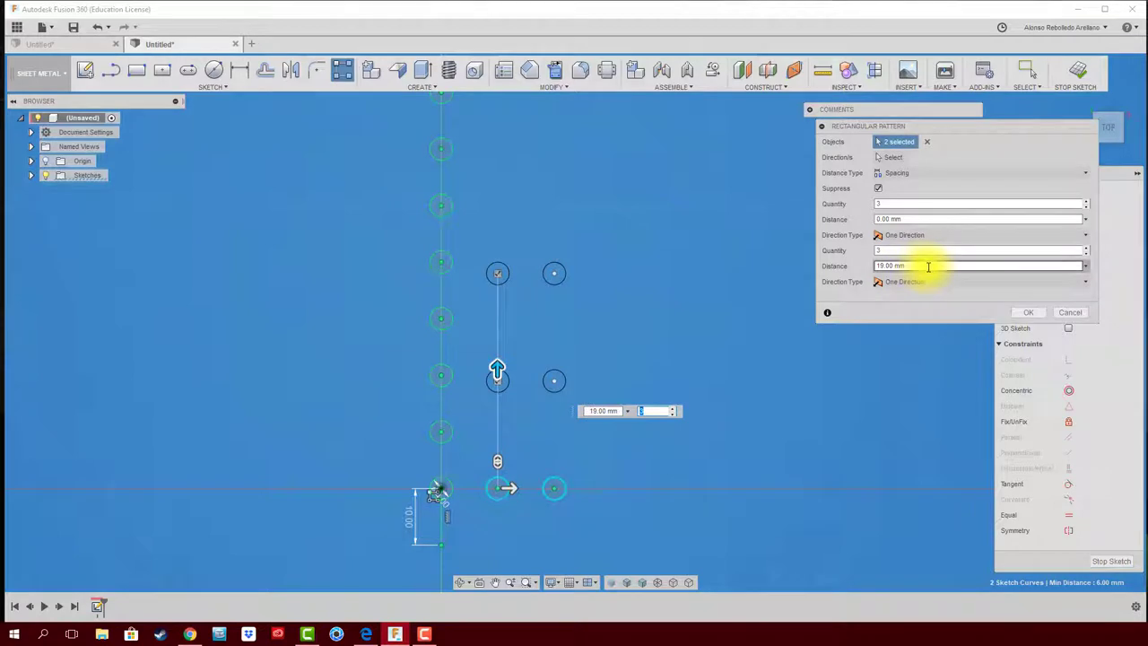
pyautogui.click(928, 266)
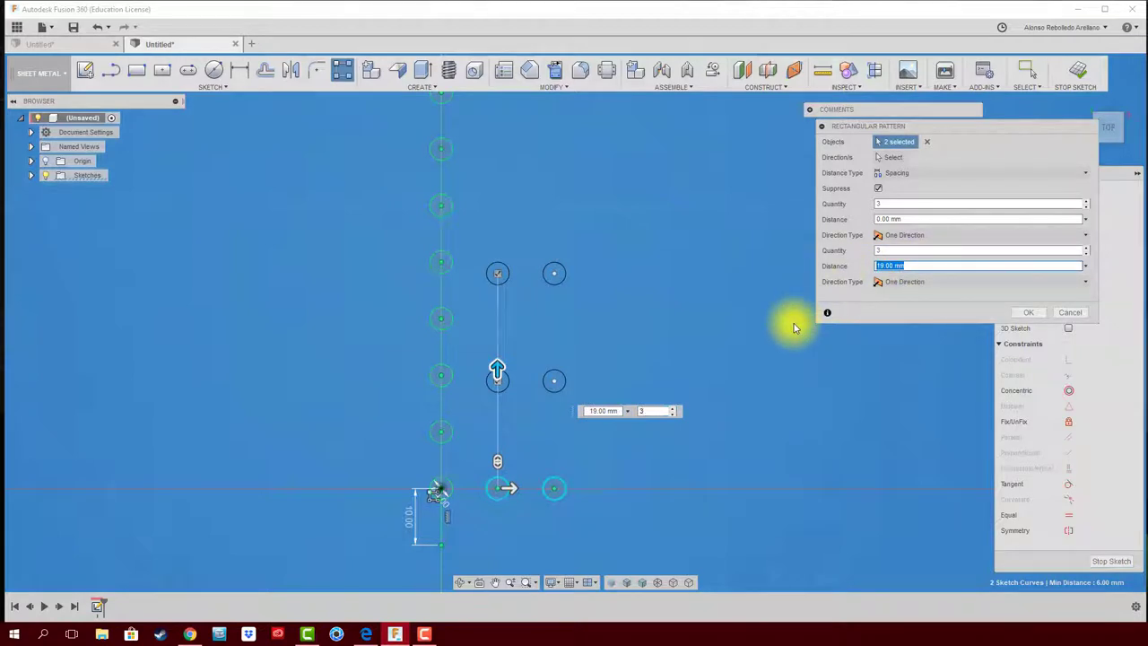
pyautogui.write('10')
pyautogui.press('Return')
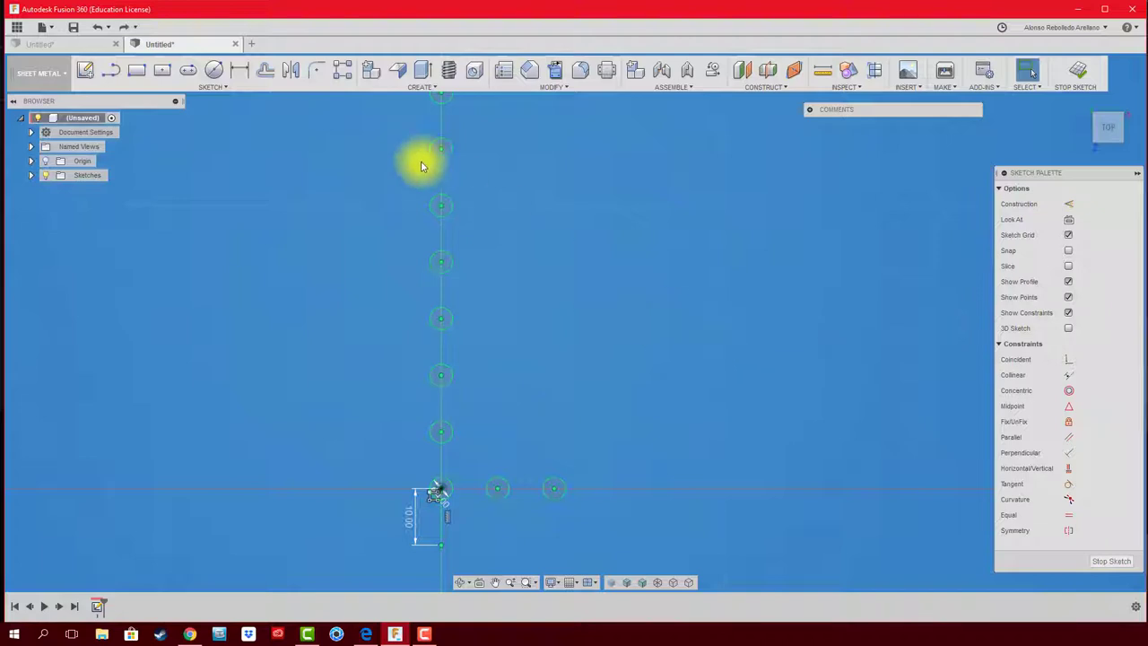
# Pattern both bottom side circles upward with quantity 10 and 10 mm spacing, forming a 3-by-10 grid.
pyautogui.click(350, 78)
pyautogui.moveTo(487, 428); pyautogui.dragTo(651, 564)
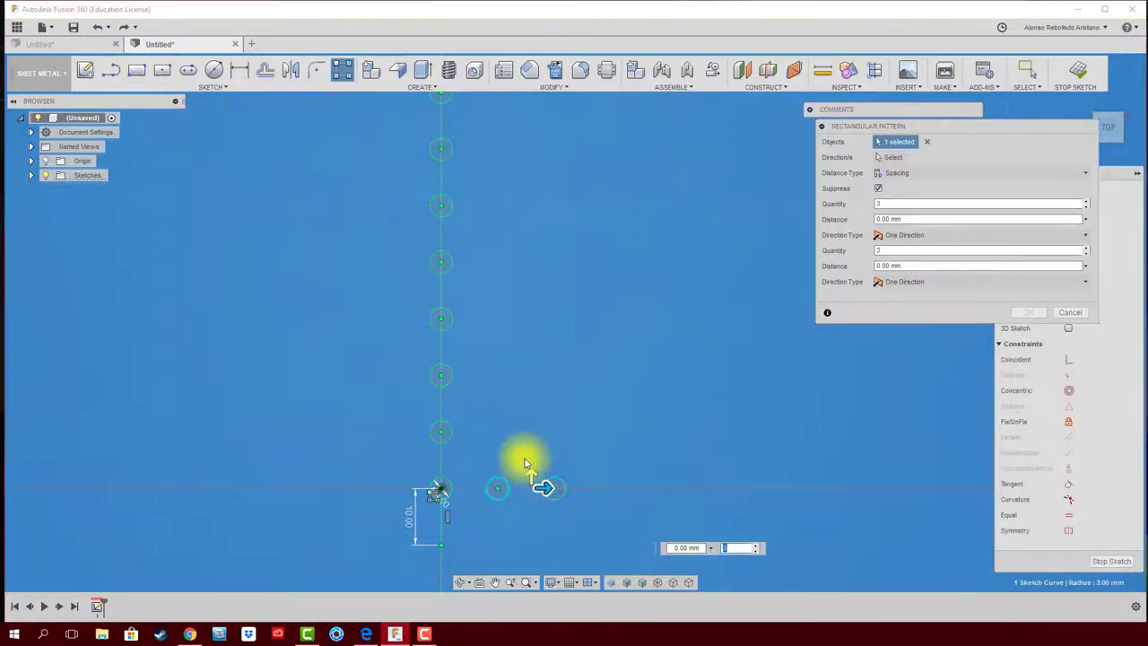
pyautogui.moveTo(522, 461); pyautogui.dragTo(538, 440)
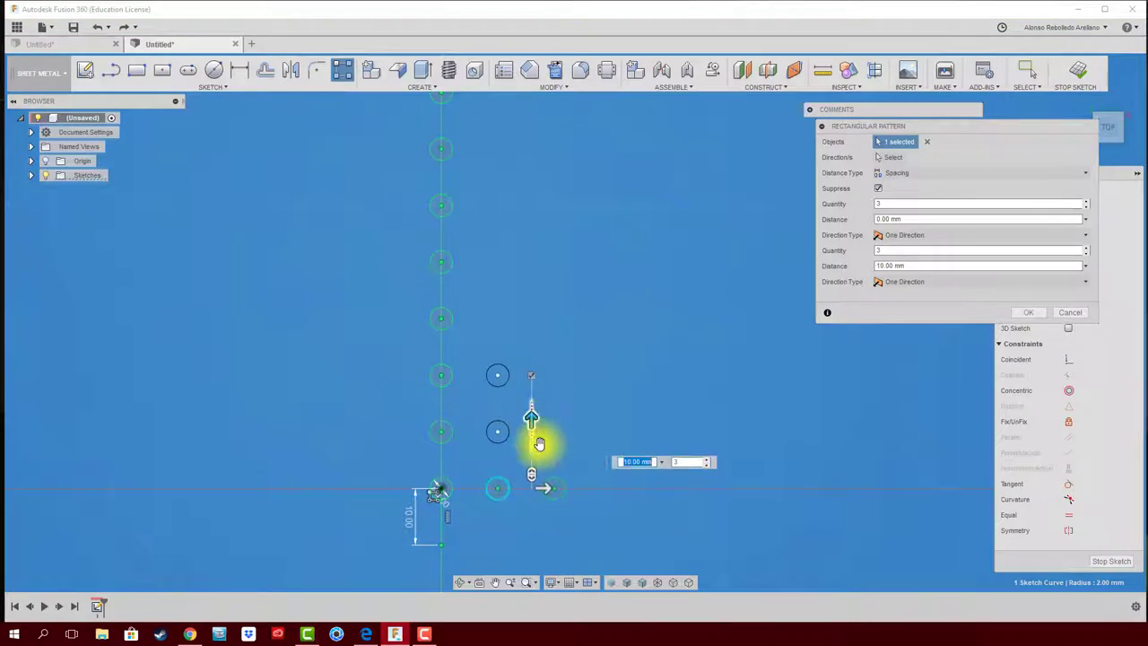
pyautogui.click(556, 495)
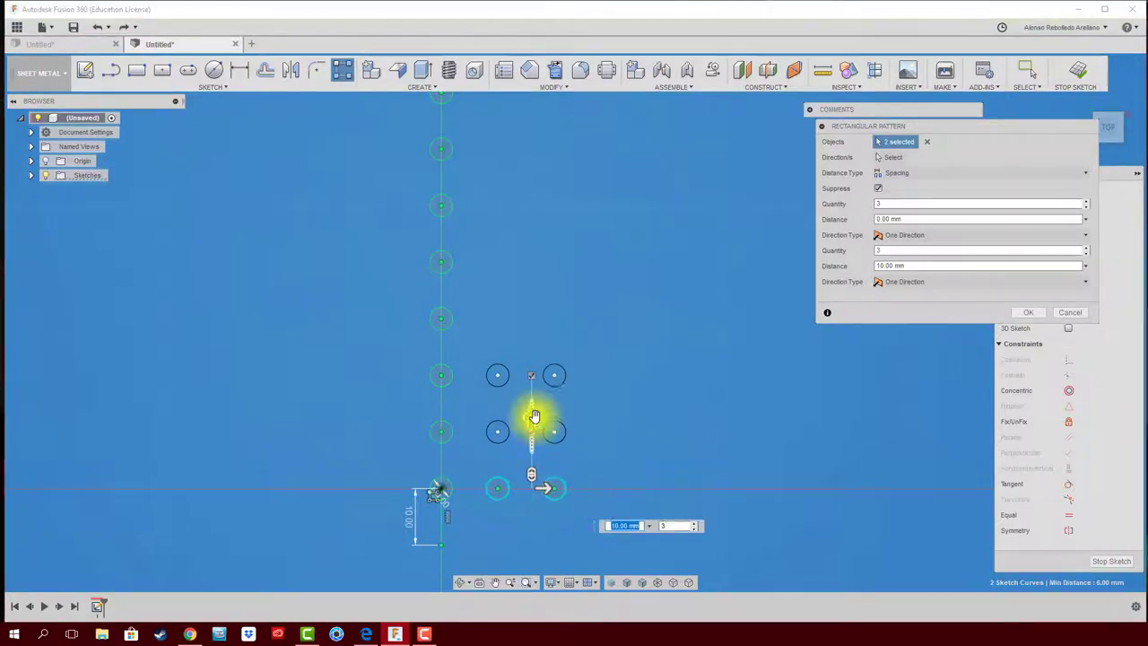
pyautogui.moveTo(531, 420); pyautogui.dragTo(538, 312)
pyautogui.click(899, 267)
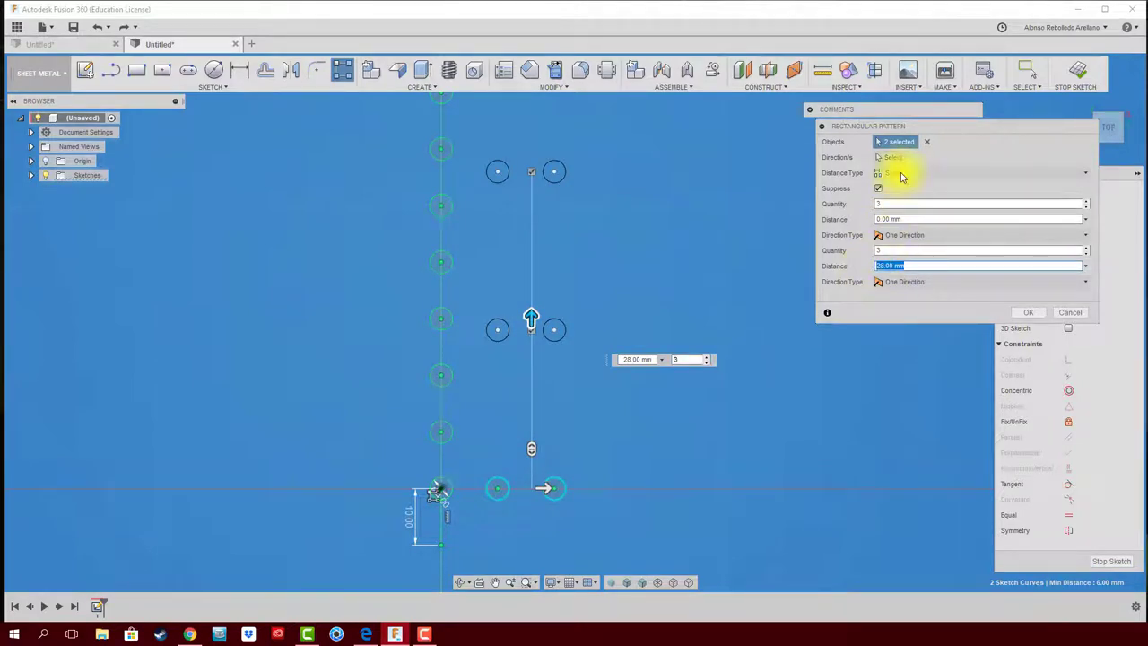
pyautogui.write('10')
pyautogui.hotkey('shift', 'Tab')
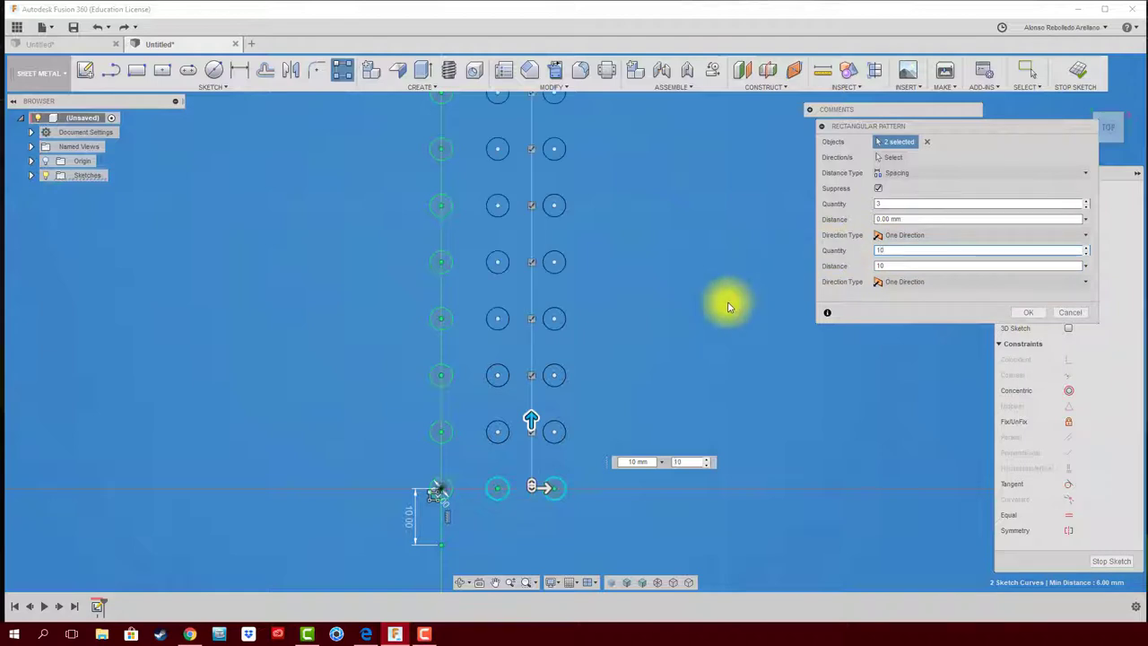
pyautogui.click(1017, 309)
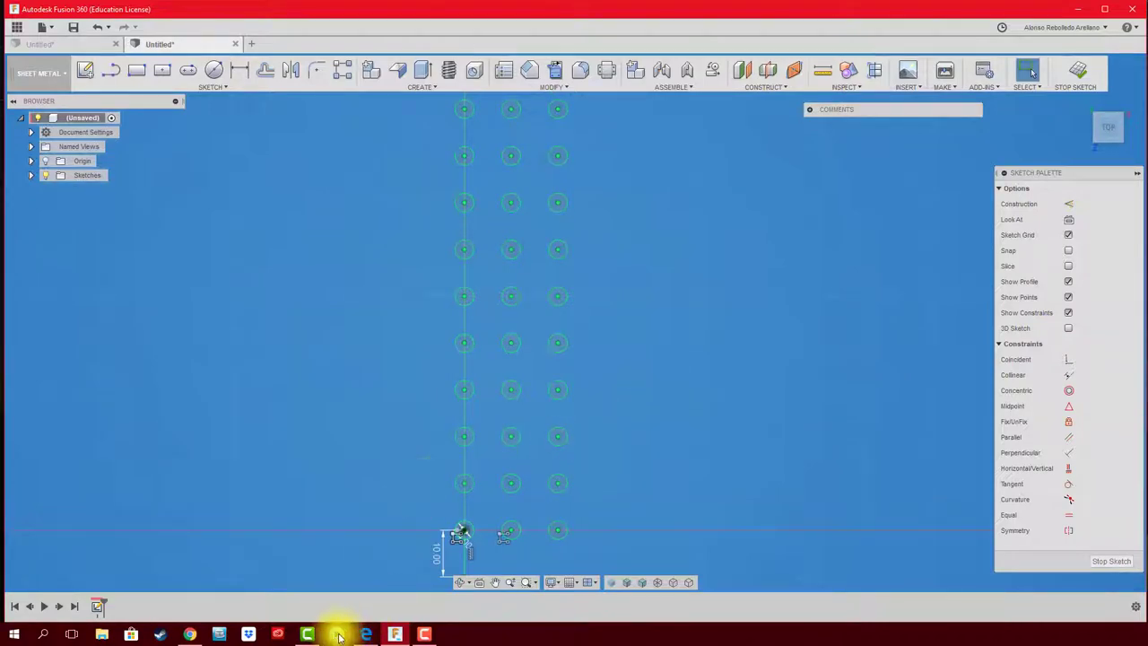
pyautogui.click(376, 635)
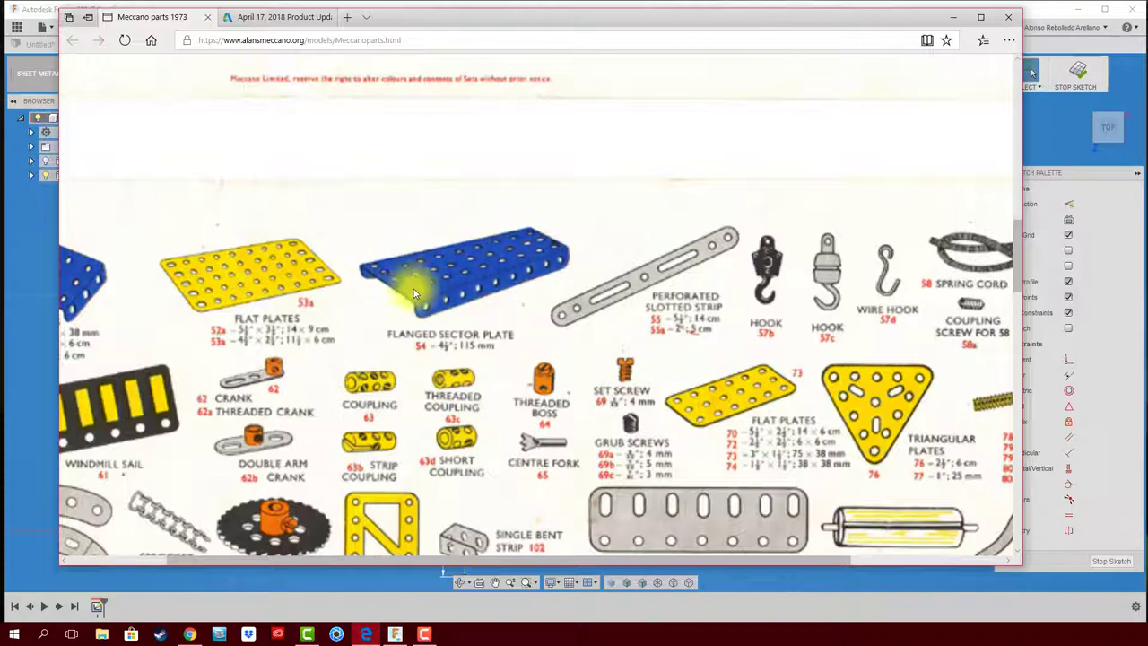
# Delete the outer column of circles, keeping its bottom circle.
pyautogui.click(381, 578)
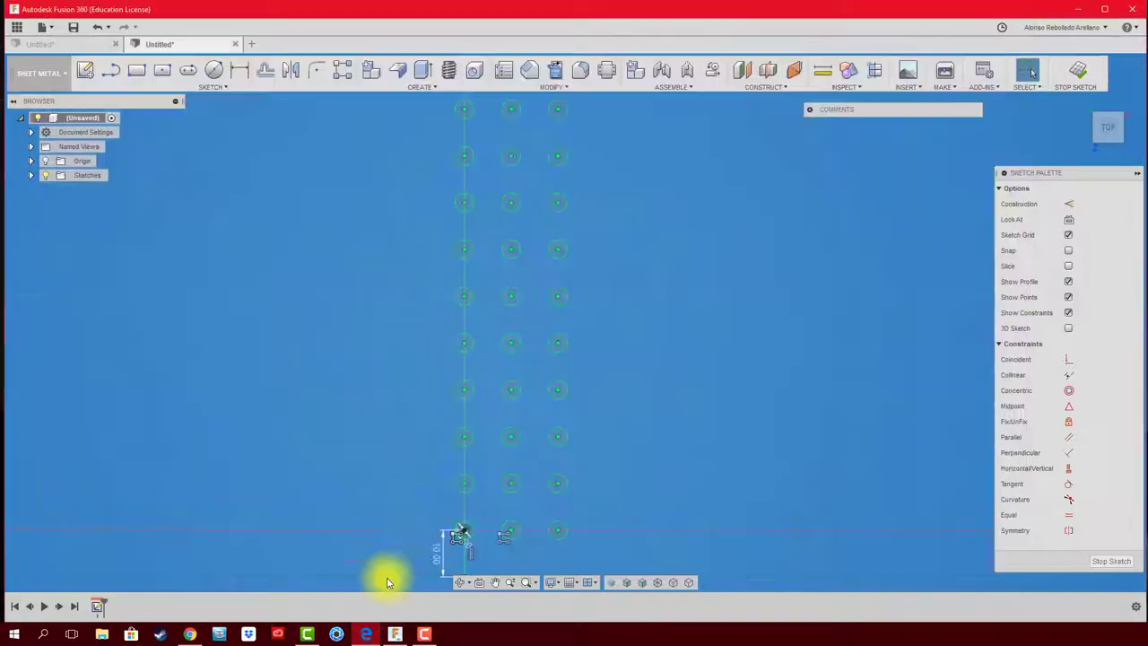
pyautogui.moveTo(599, 495); pyautogui.dragTo(553, 106)
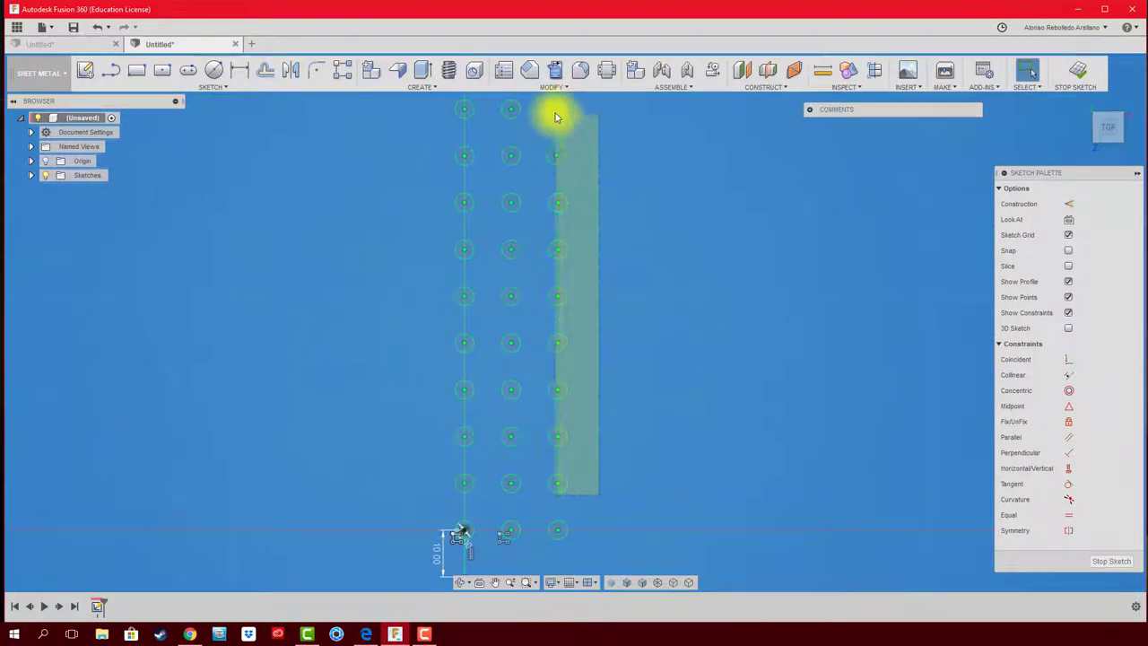
pyautogui.scroll(-1, 625, 199)
pyautogui.press('Delete')
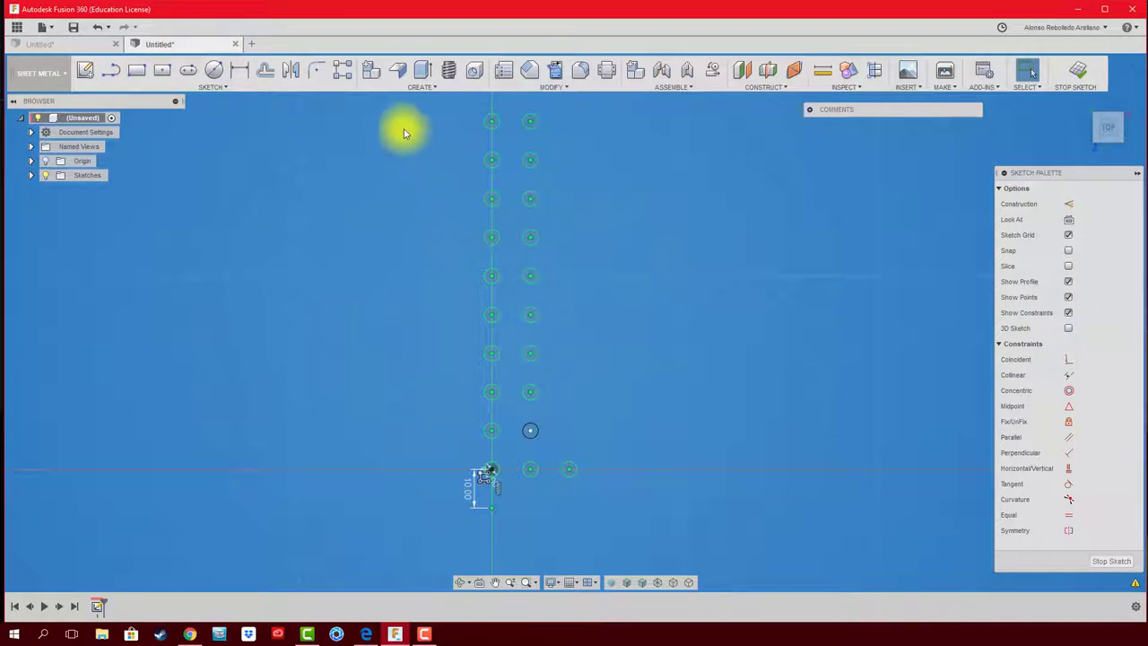
# Mirror the right-side circles across the vertical centre line.
pyautogui.click(292, 71)
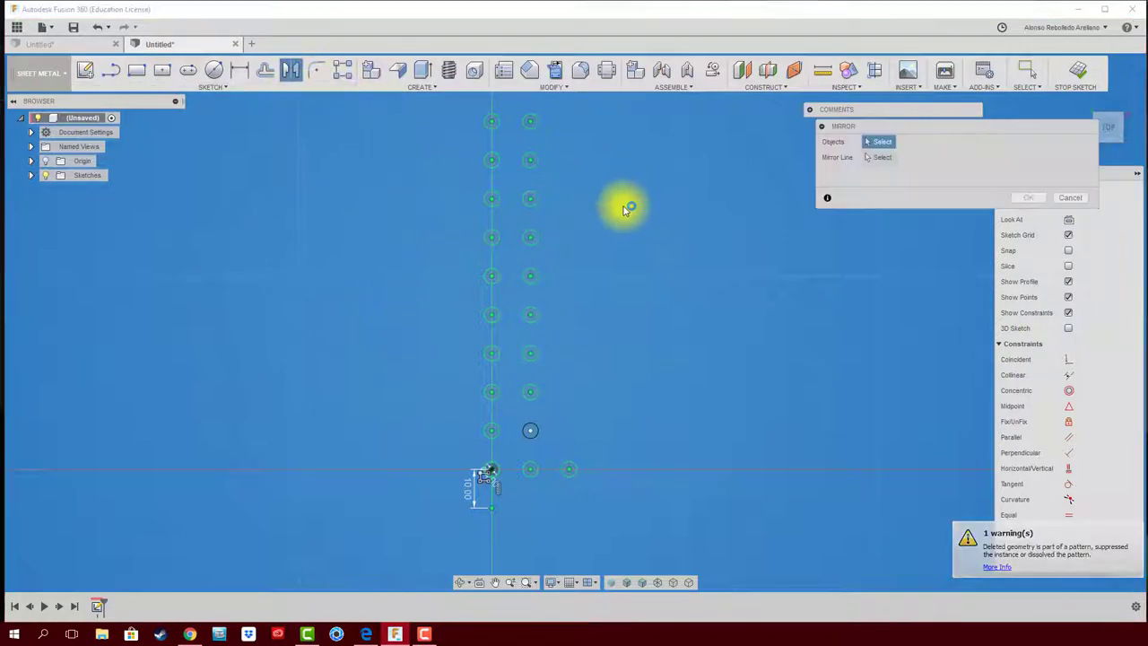
pyautogui.moveTo(523, 108); pyautogui.dragTo(664, 514)
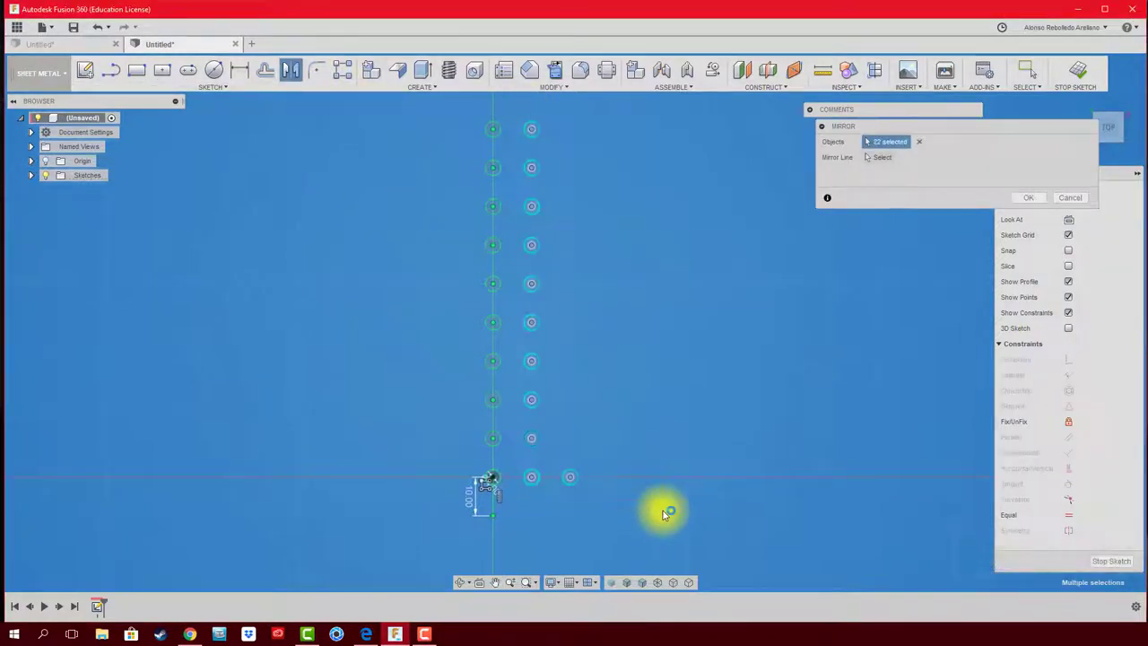
pyautogui.click(891, 160)
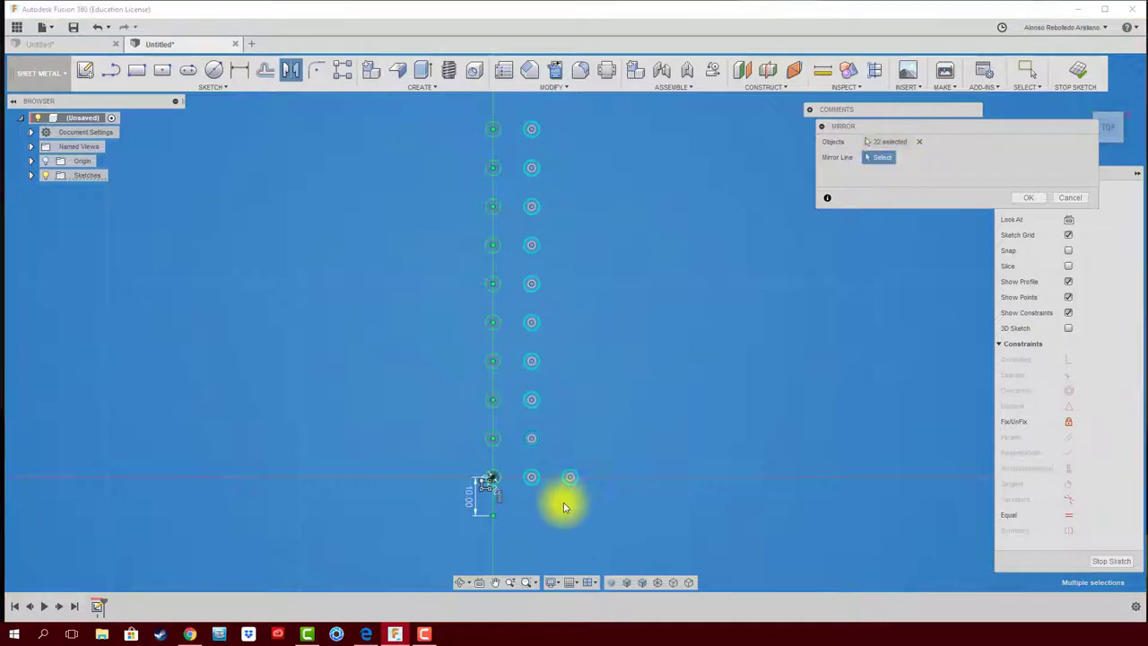
pyautogui.click(1028, 197)
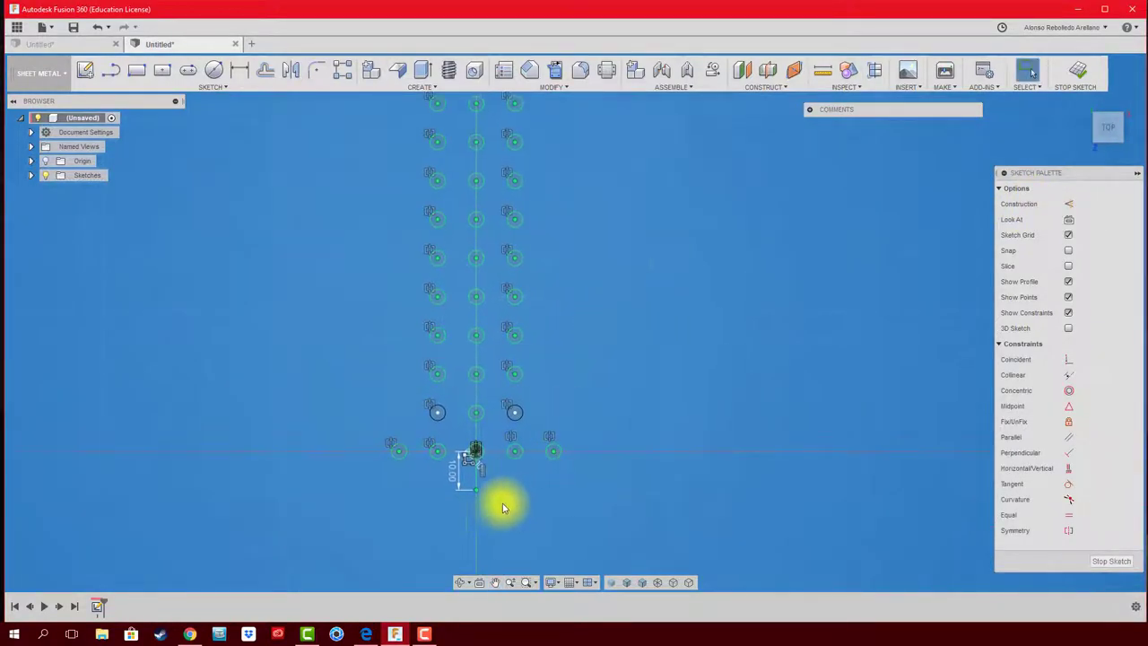
pyautogui.scroll(3, 495, 499)
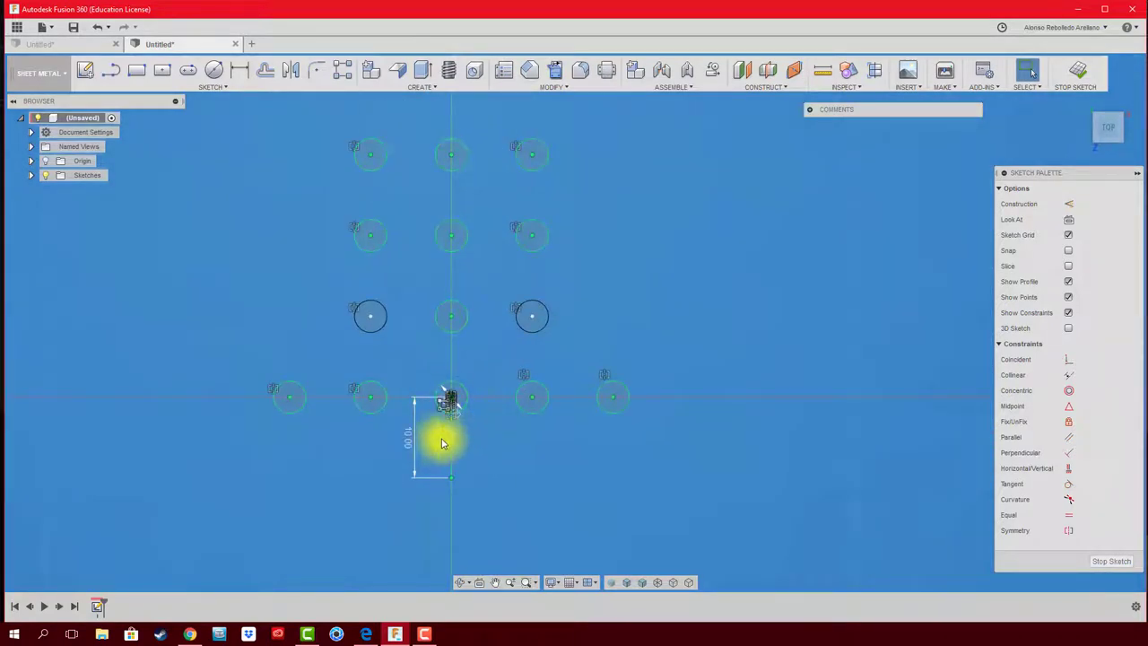
# Draw a 10 mm diameter circle centred on the origin.
pyautogui.click(214, 70)
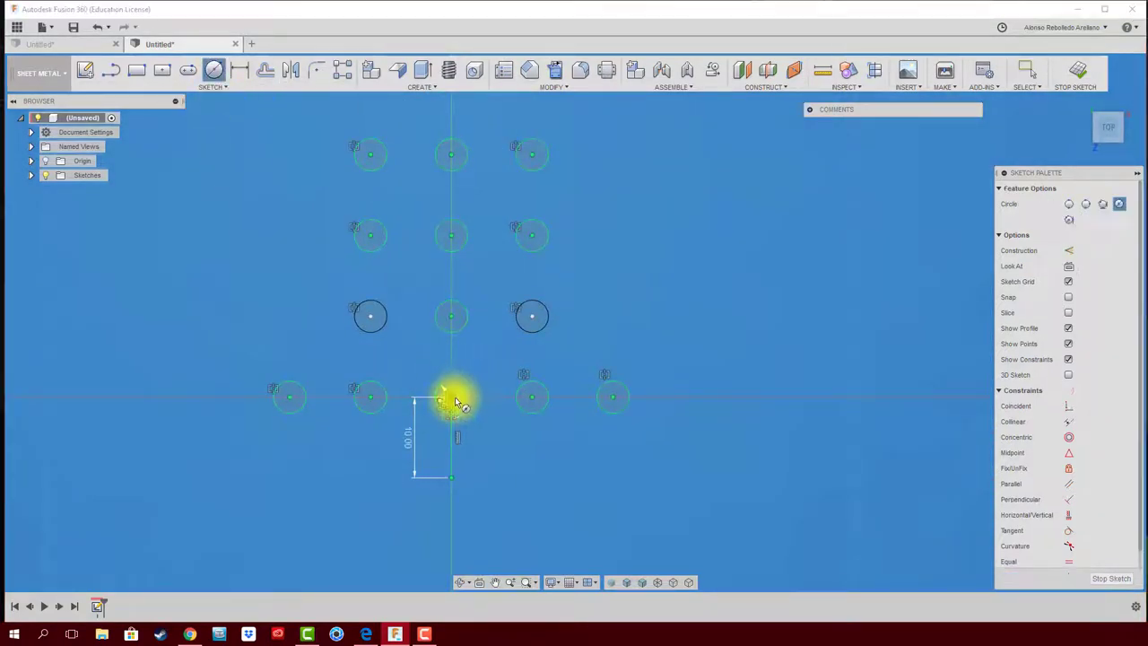
pyautogui.click(451, 396)
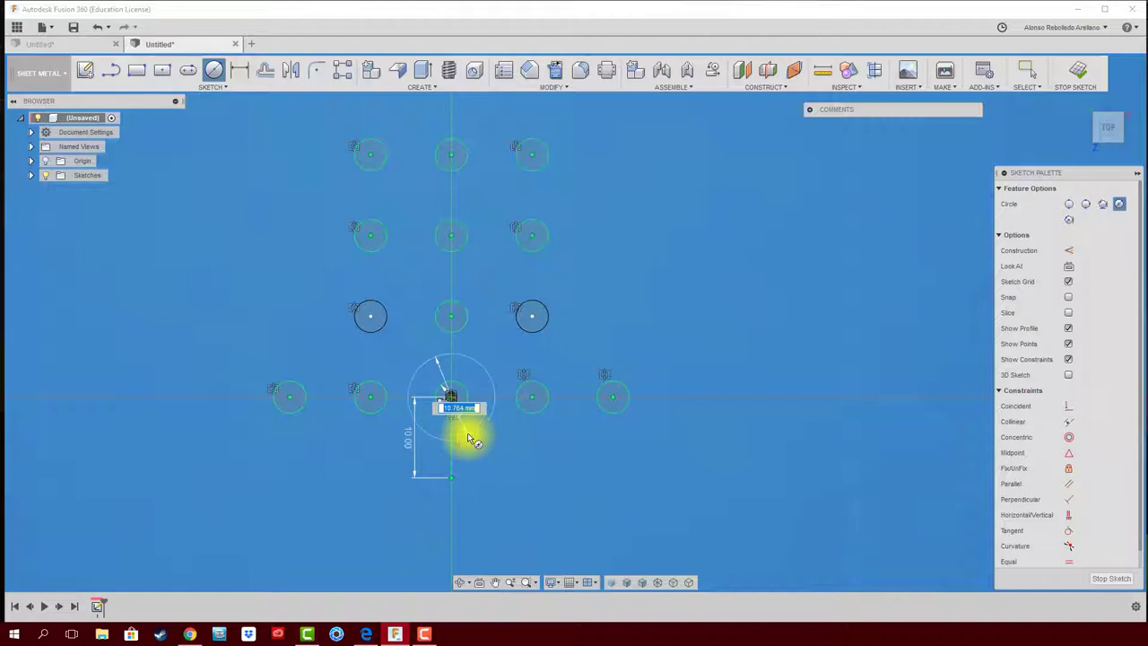
pyautogui.scroll(2, 457, 445)
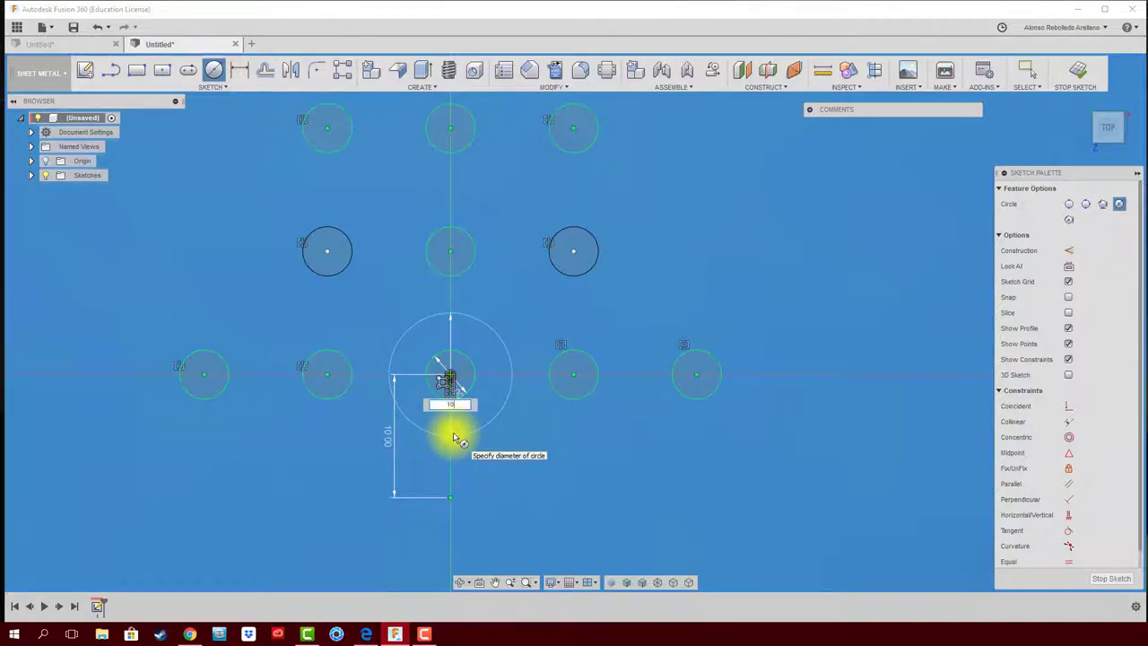
pyautogui.press('Return')
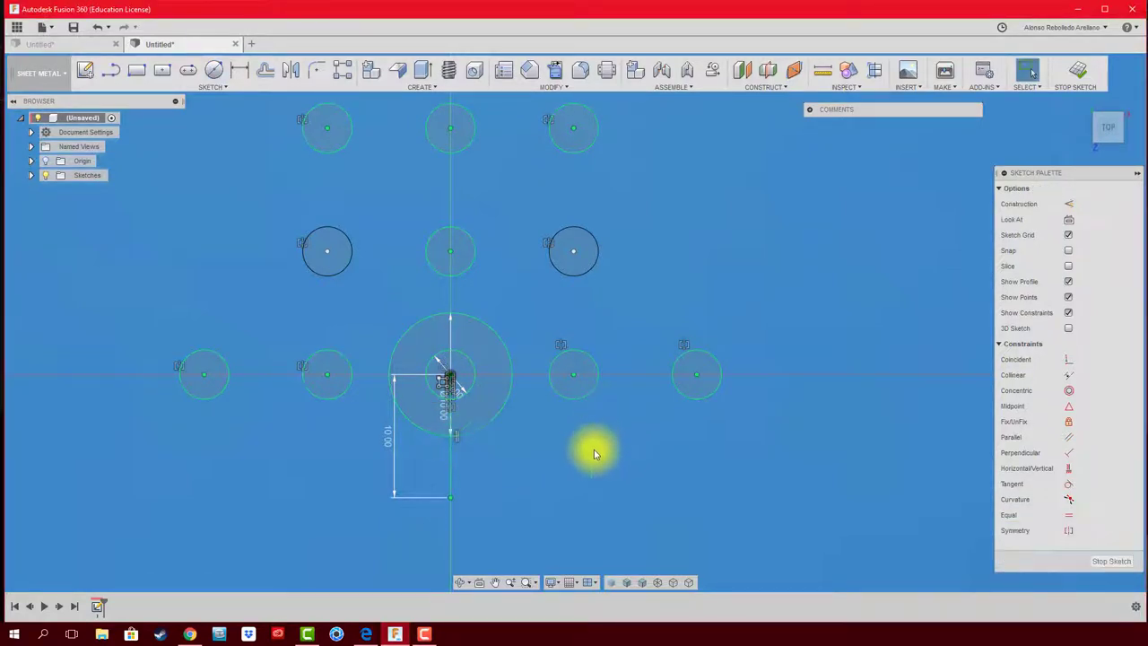
# Draw a long horizontal line across the lower end of the construction line.
pyautogui.click(110, 70)
pyautogui.scroll(-2, 462, 466)
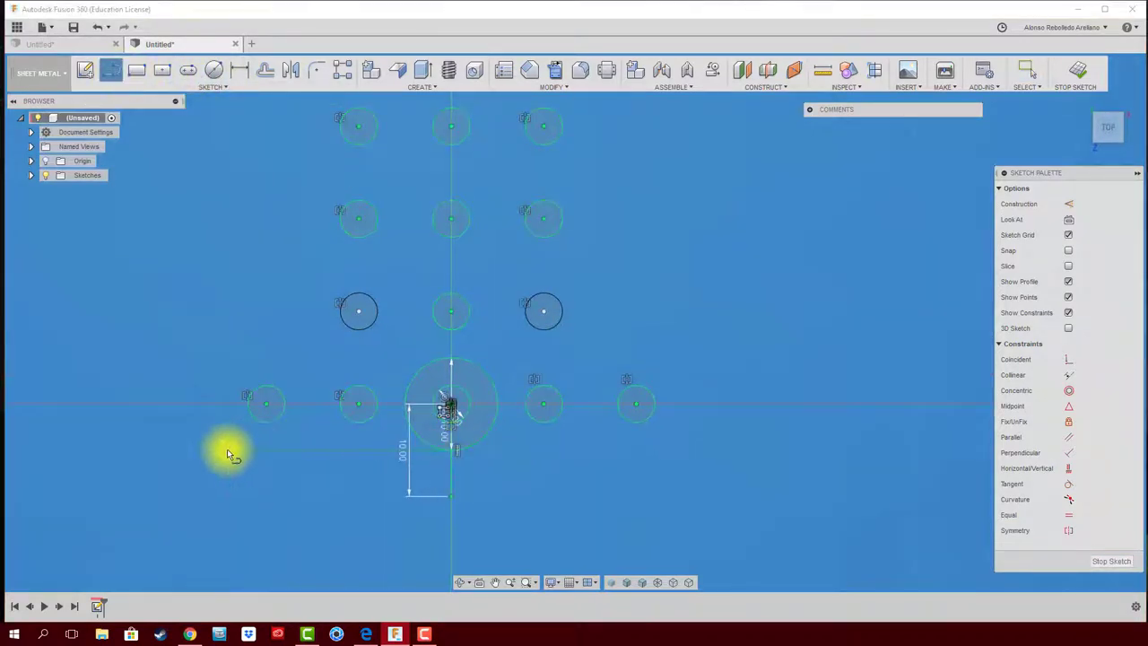
pyautogui.click(170, 448)
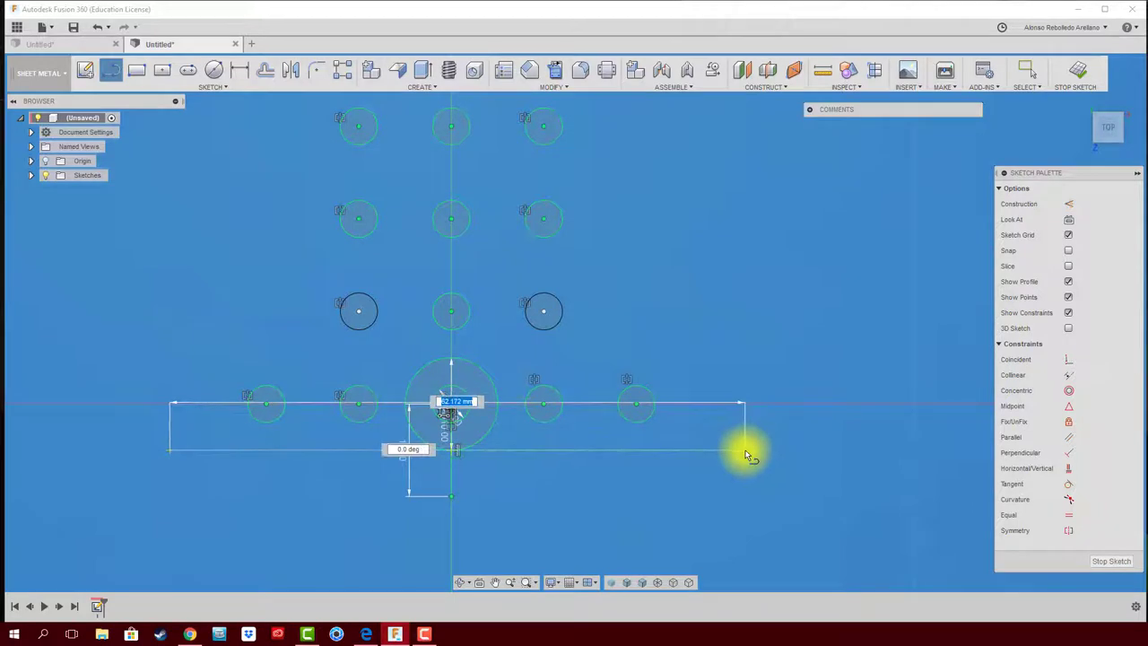
pyautogui.click(771, 449)
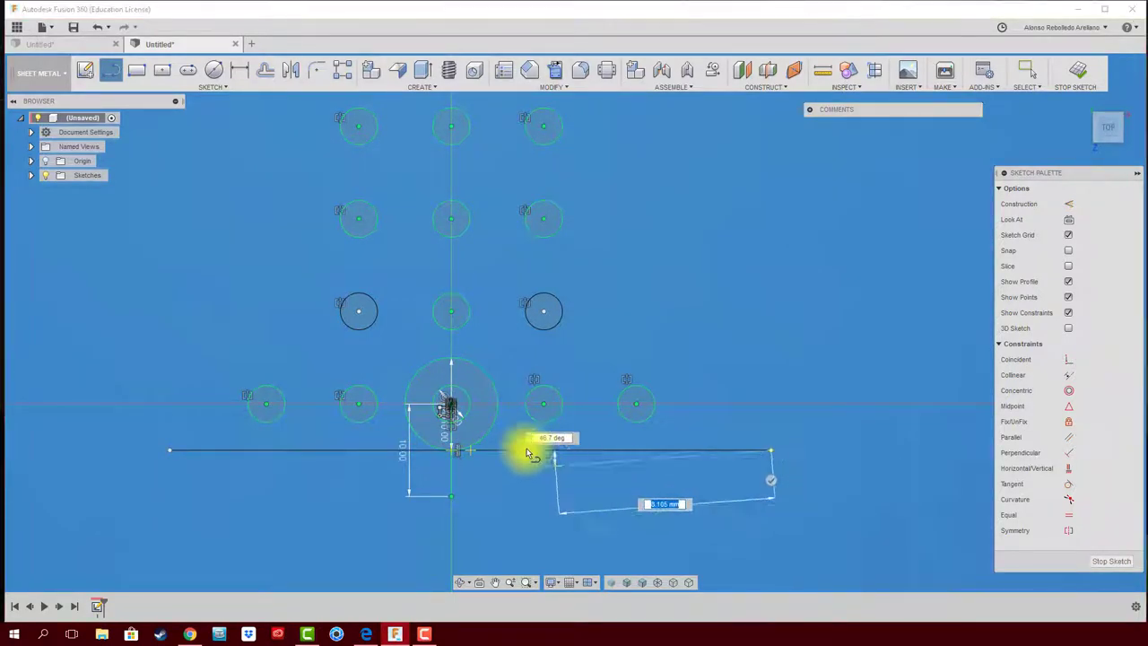
pyautogui.press('Escape')
pyautogui.click(489, 434)
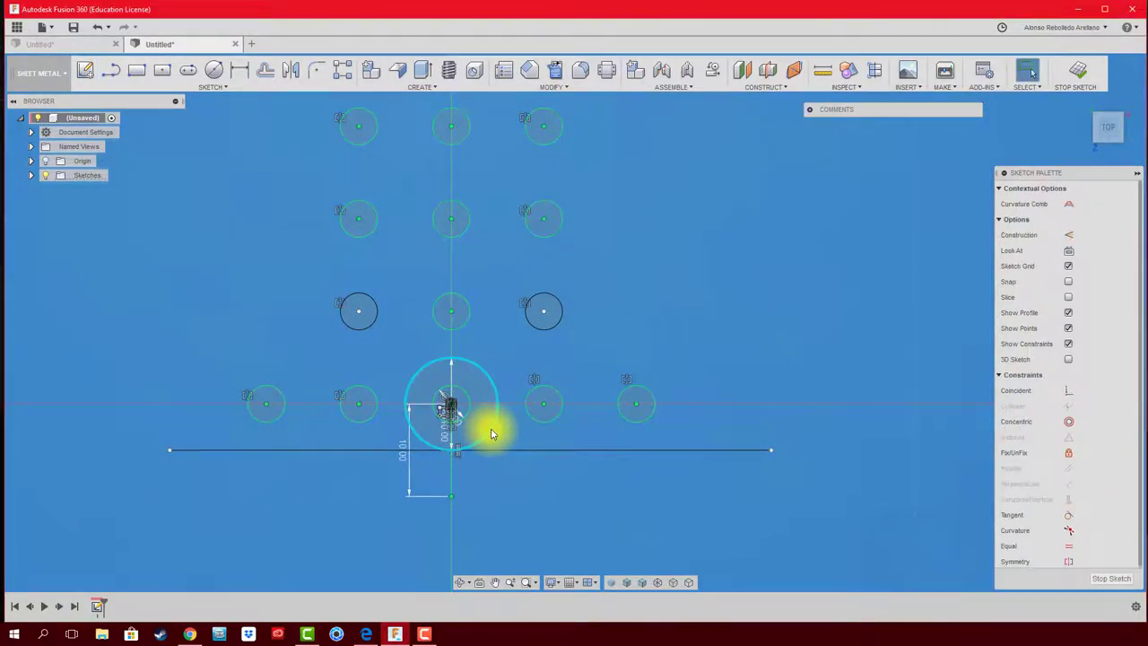
pyautogui.press('Escape')
pyautogui.scroll(-2, 545, 505)
pyautogui.scroll(-1, 597, 435)
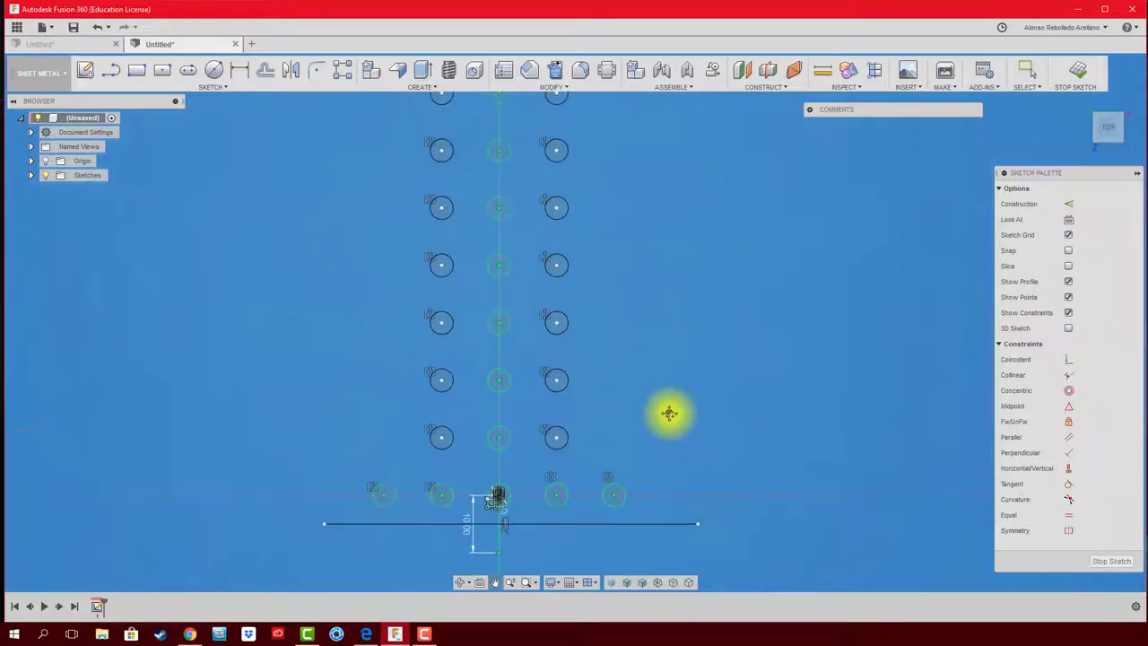
# Draw a 10 mm circle at the top of the centre hole column and tidy its dimension.
pyautogui.moveTo(708, 242); pyautogui.dragTo(700, 408, button='middle')
pyautogui.scroll(4, 502, 207)
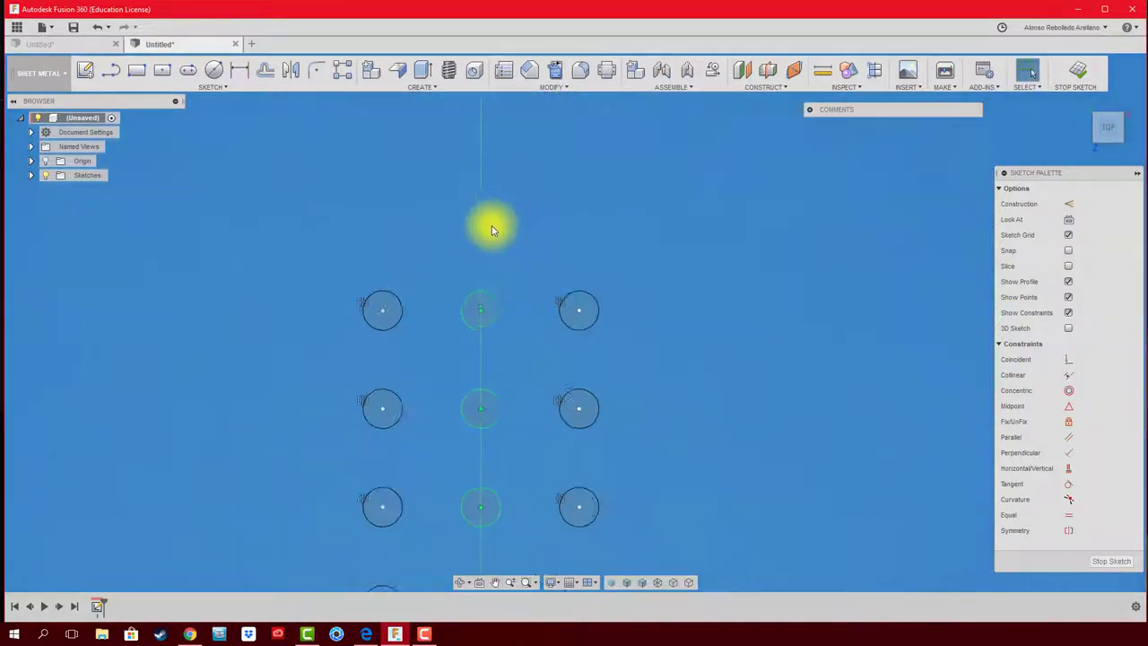
pyautogui.click(213, 69)
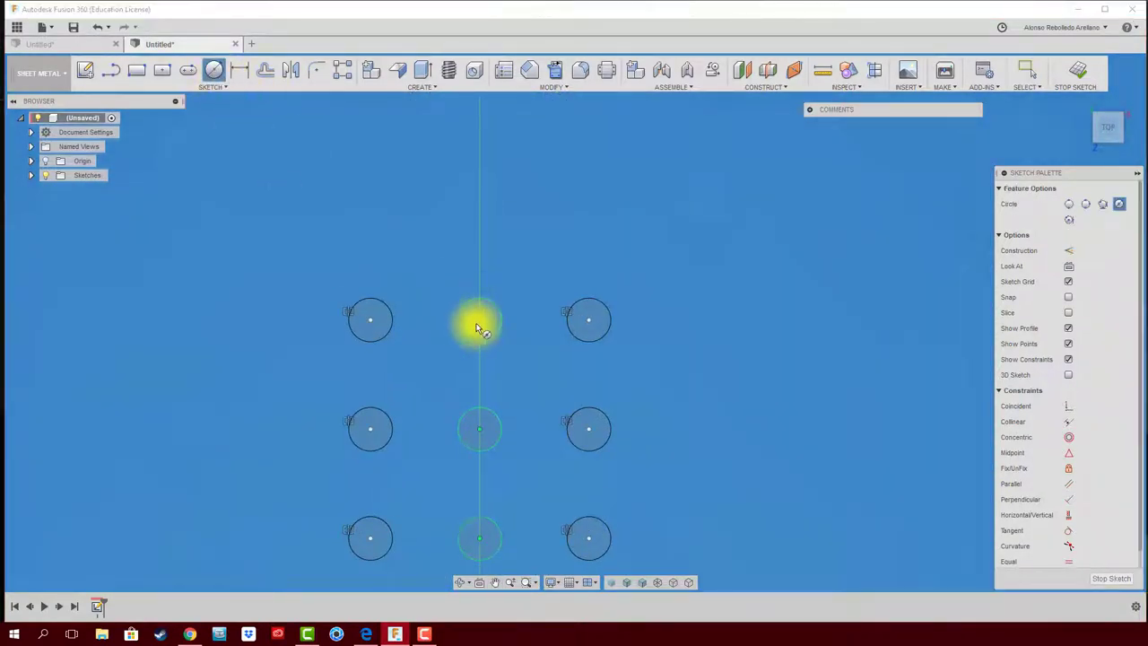
pyautogui.write('1')
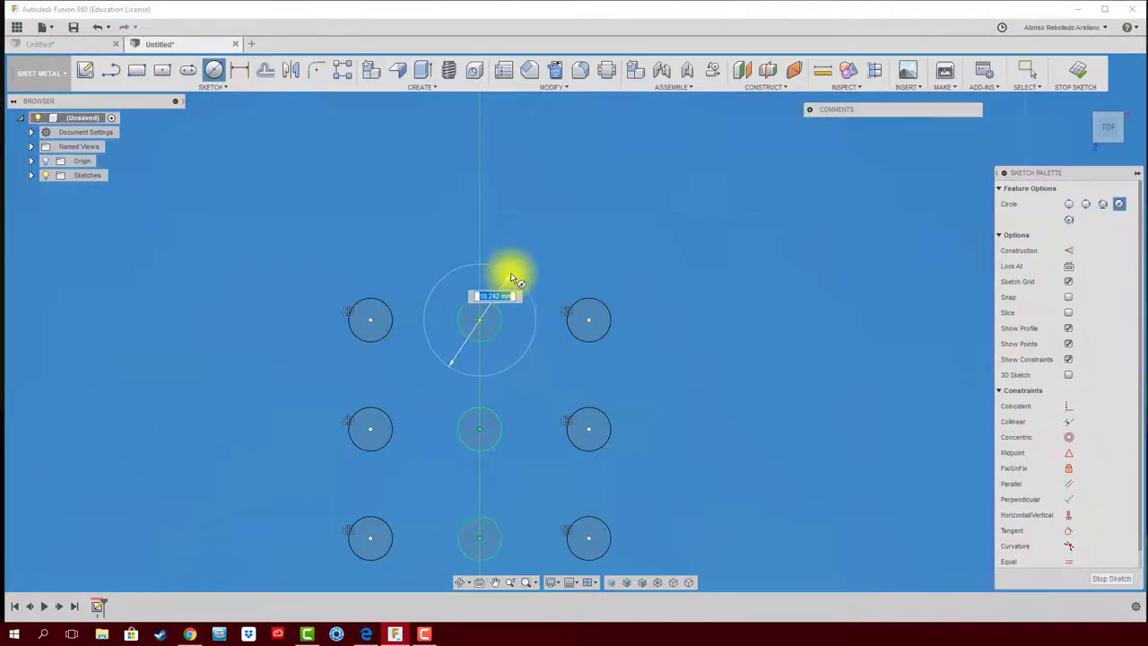
pyautogui.write('0')
pyautogui.press('Return')
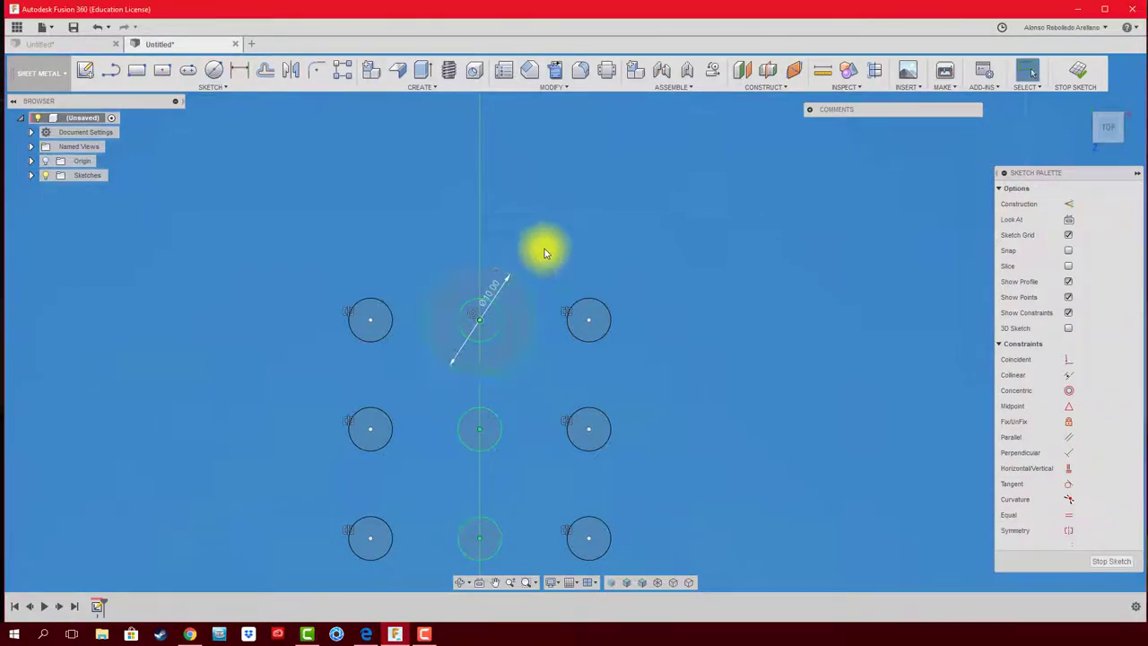
pyautogui.press('l')
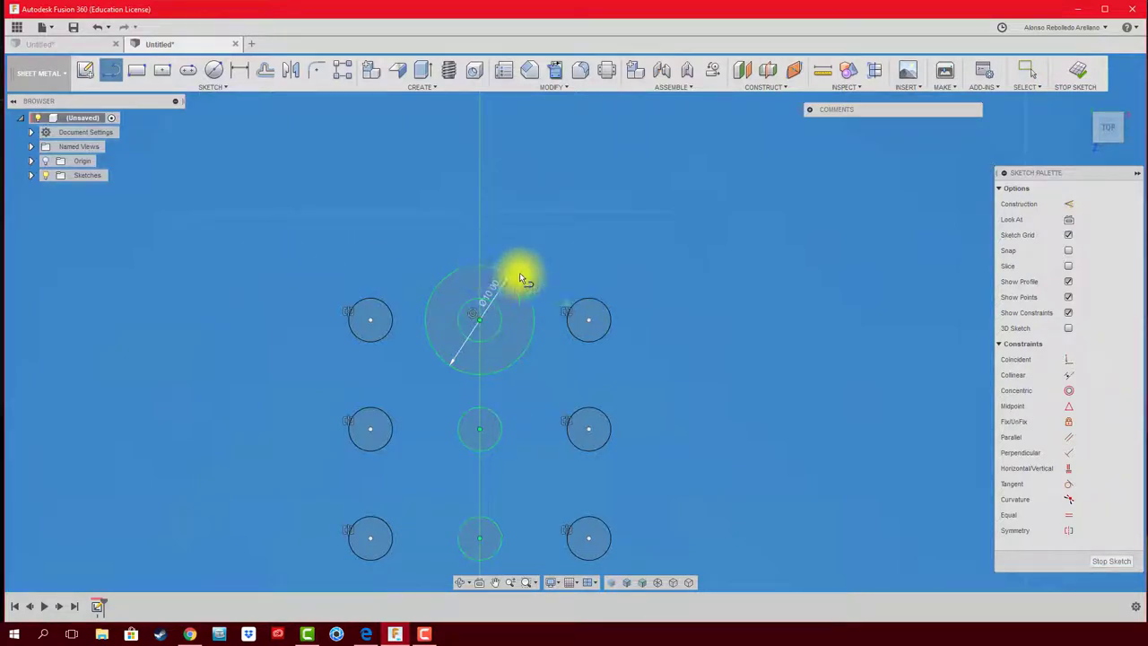
pyautogui.moveTo(520, 278); pyautogui.dragTo(480, 275)
pyautogui.moveTo(477, 324); pyautogui.dragTo(487, 299)
# Draw horizontal lines right and left from the top of the 10 mm circle.
pyautogui.click(481, 265)
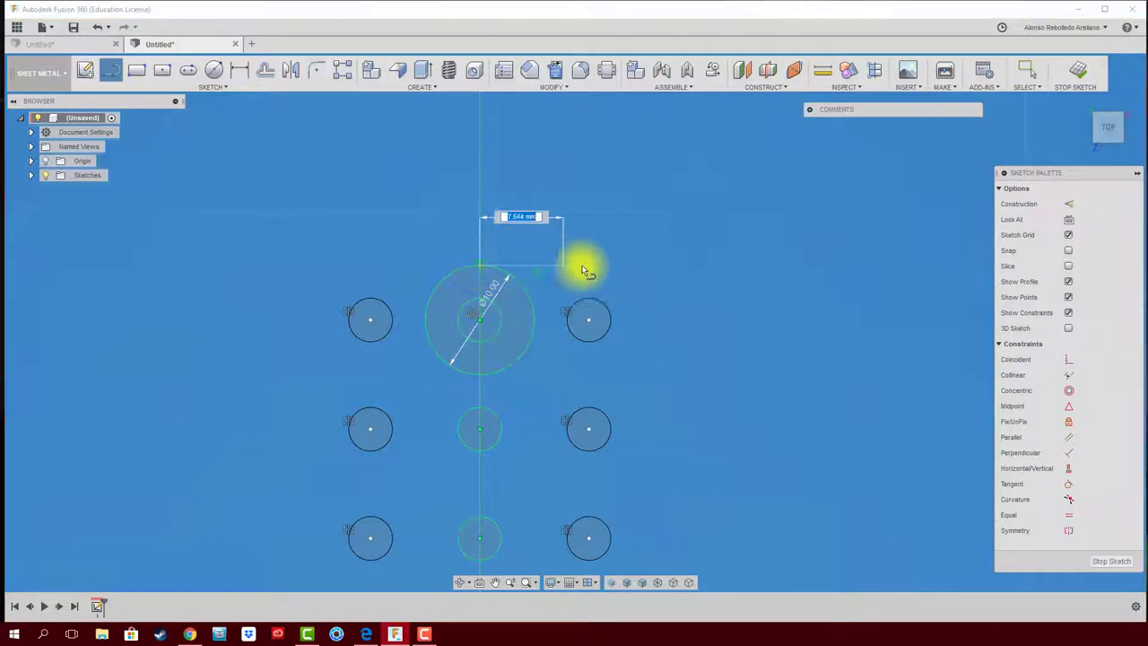
pyautogui.click(769, 265)
pyautogui.press('Escape')
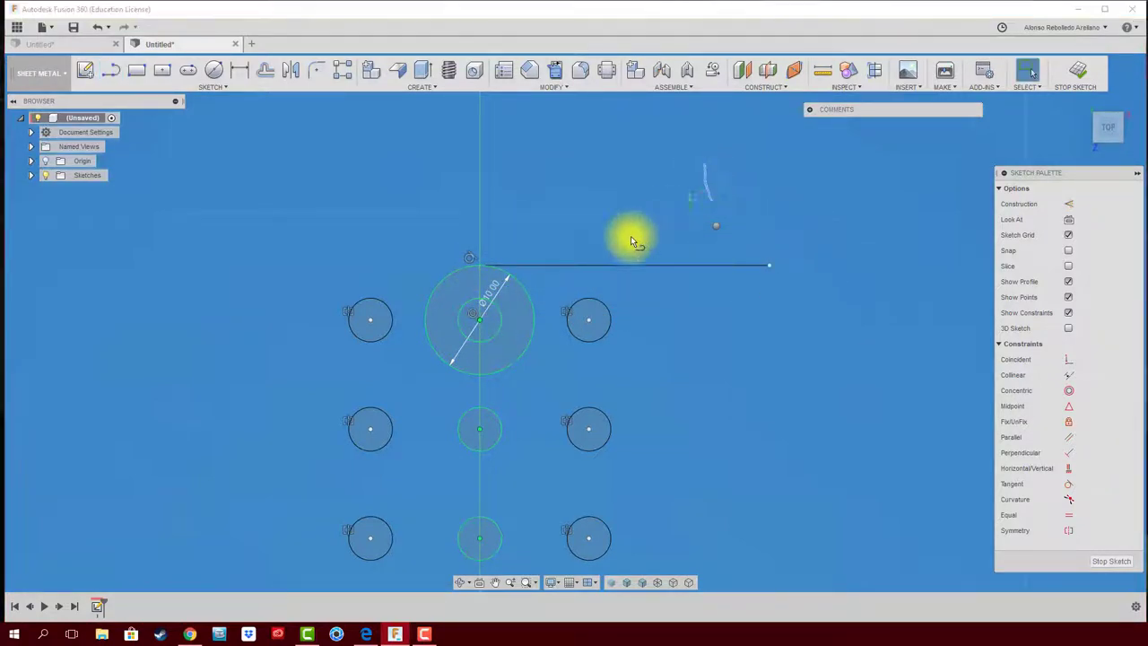
pyautogui.press('l')
pyautogui.click(481, 265)
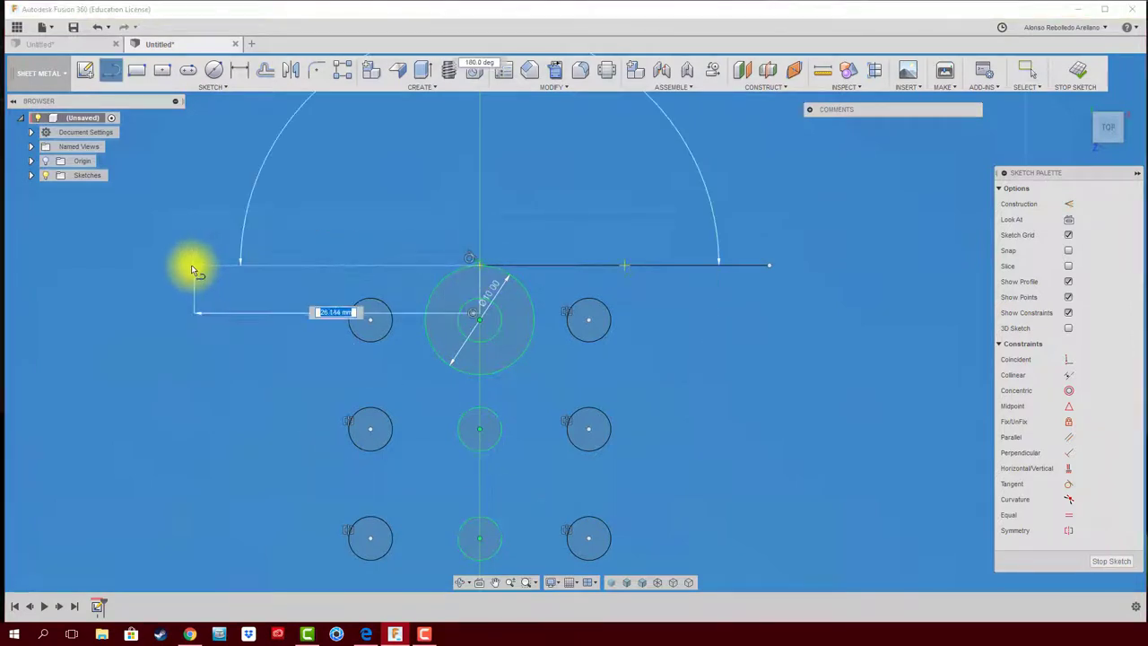
pyautogui.press('Escape')
pyautogui.click(179, 279)
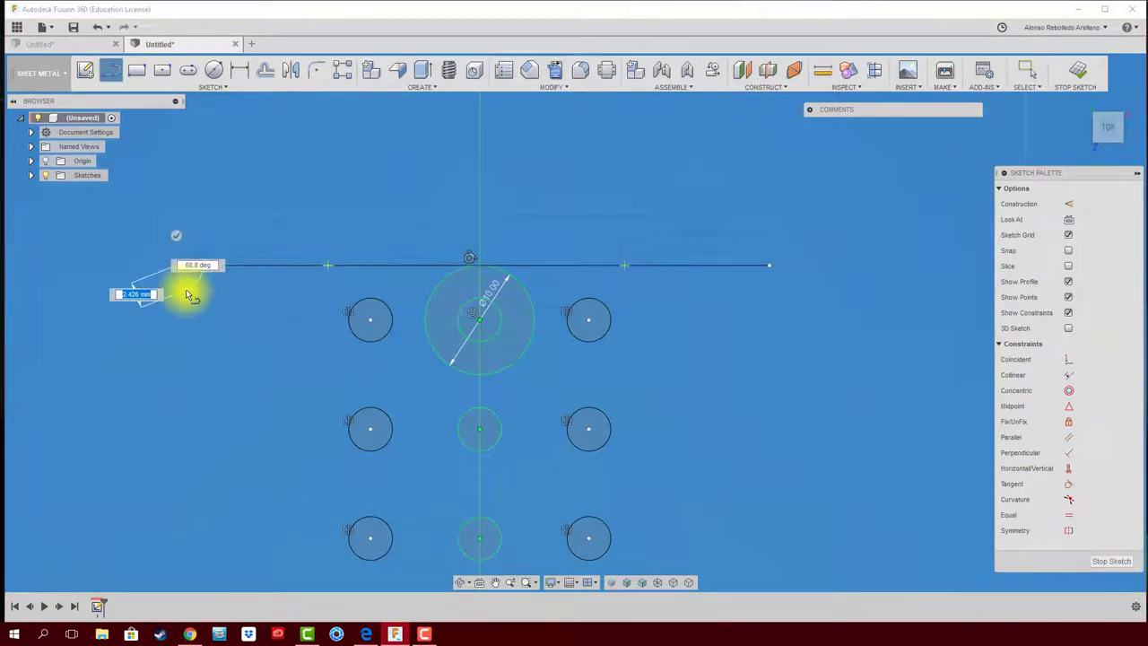
pyautogui.rightClick(187, 293)
pyautogui.click(235, 294)
pyautogui.scroll(-3, 231, 302)
pyautogui.scroll(-1, 583, 404)
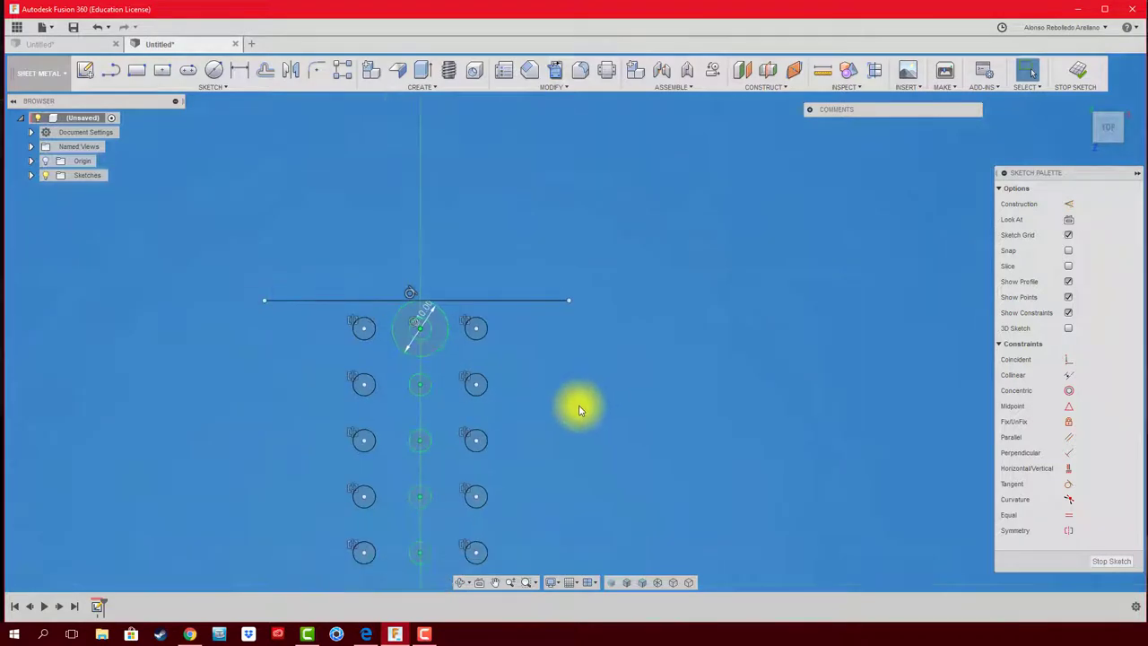
pyautogui.click(431, 357)
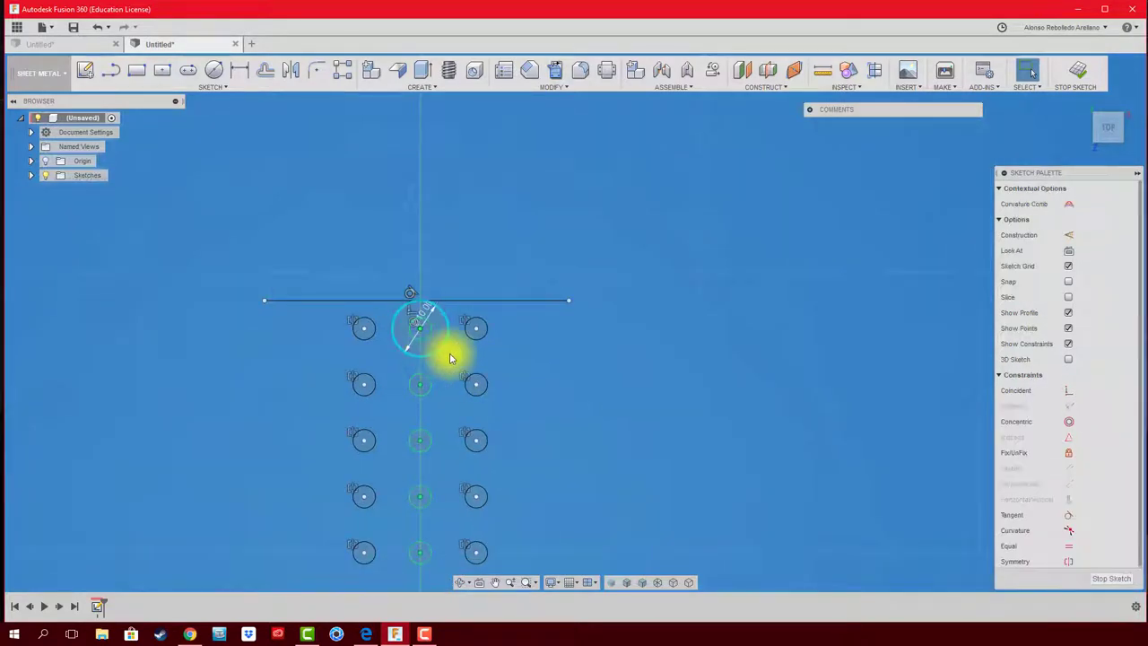
pyautogui.click(449, 354)
pyautogui.scroll(-2, 628, 321)
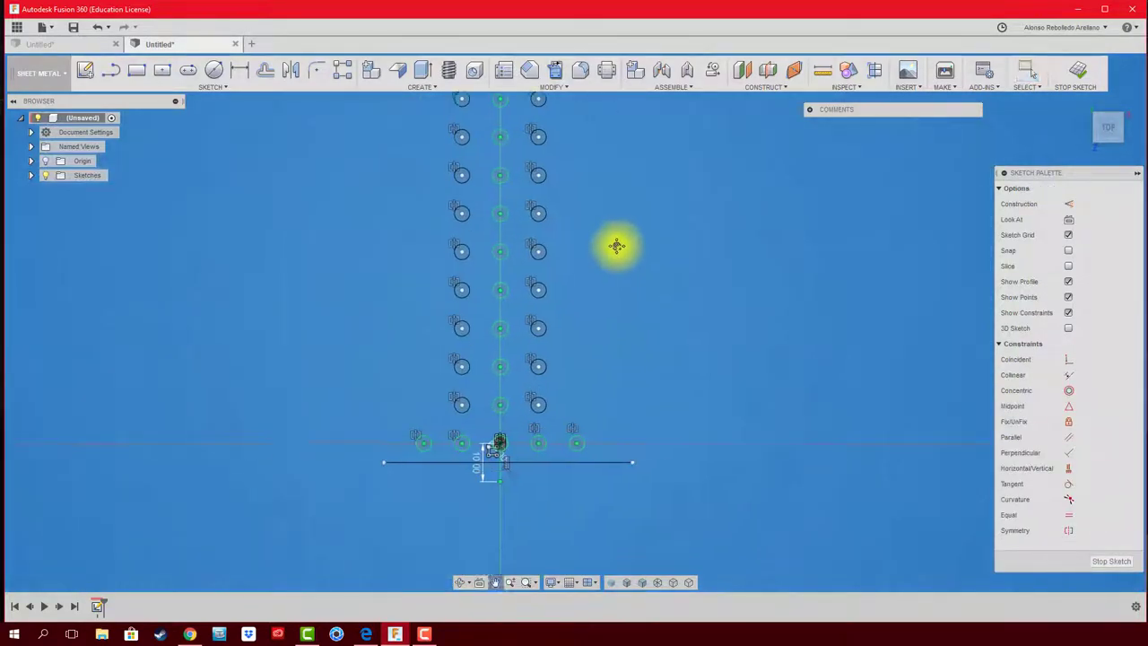
# Draw large diameter circles centred on the bottom-right and bottom-left corner holes.
pyautogui.scroll(2, 603, 434)
pyautogui.scroll(2, 594, 440)
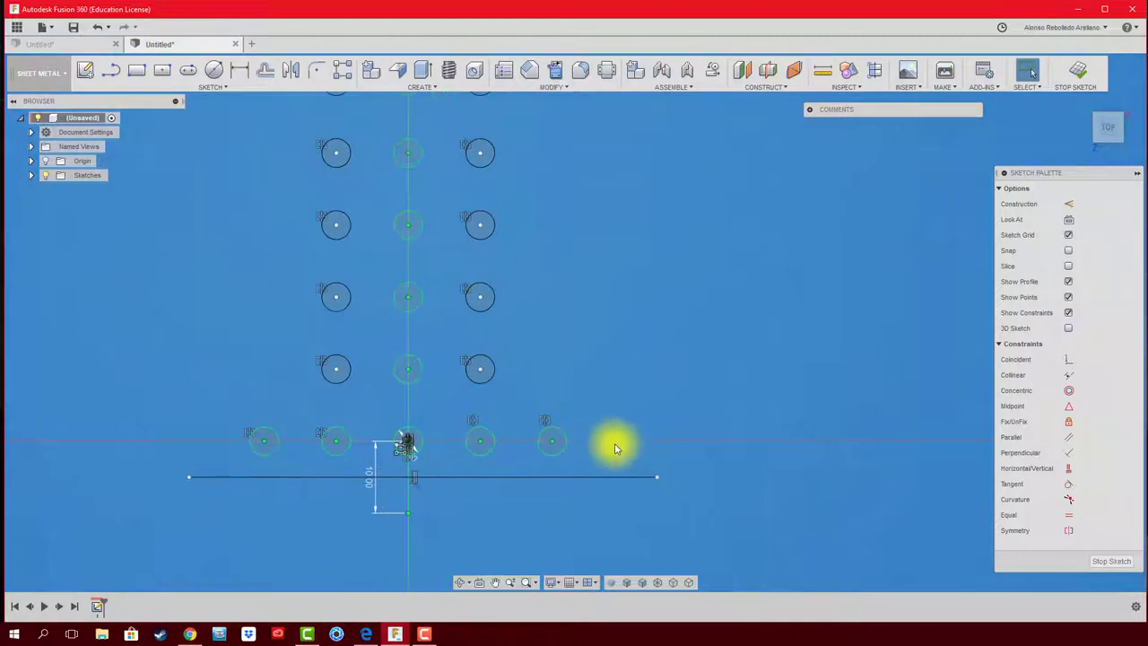
pyautogui.scroll(-1, 592, 432)
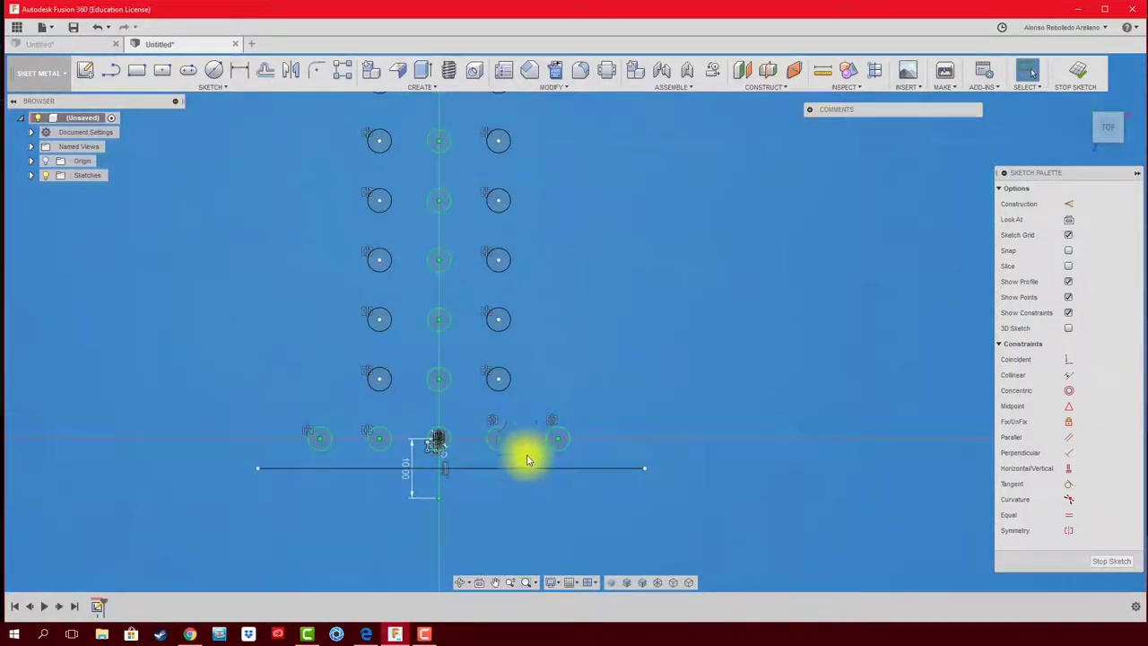
pyautogui.scroll(-2, 610, 449)
pyautogui.moveTo(587, 418); pyautogui.dragTo(603, 484, button='middle')
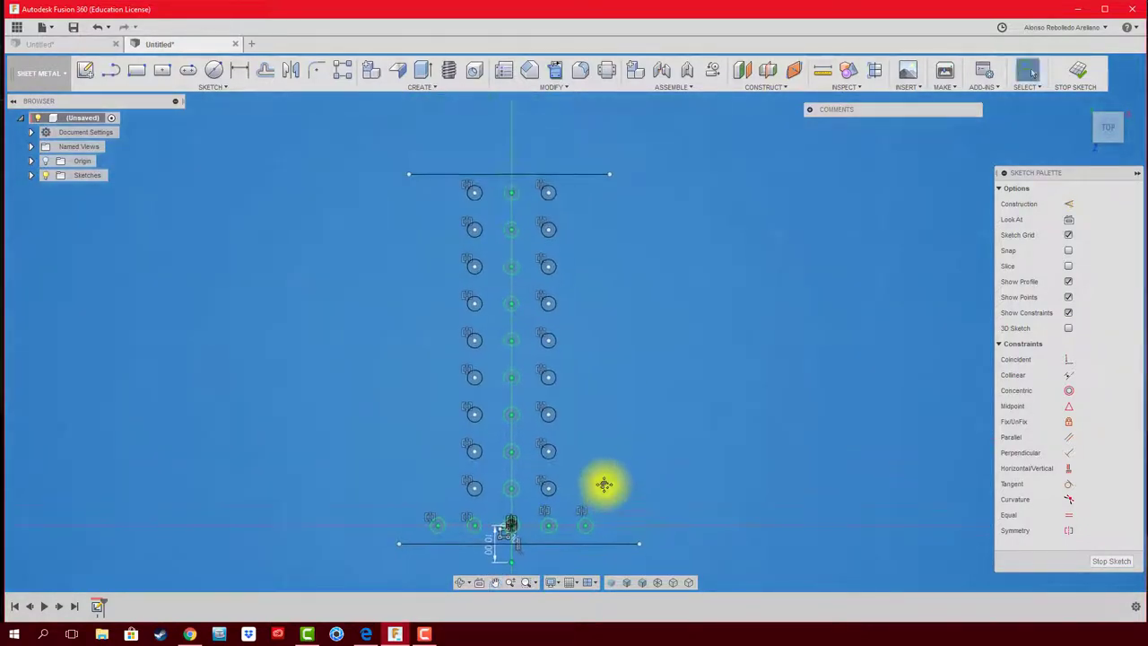
pyautogui.scroll(1, 604, 484)
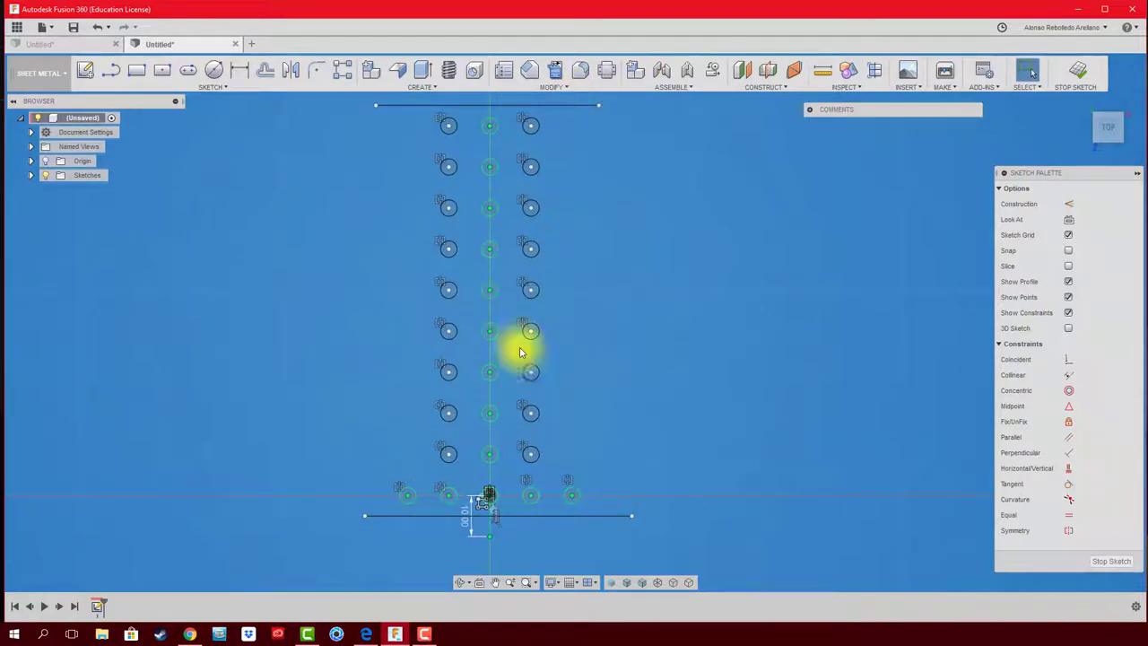
pyautogui.click(213, 70)
pyautogui.scroll(2, 537, 480)
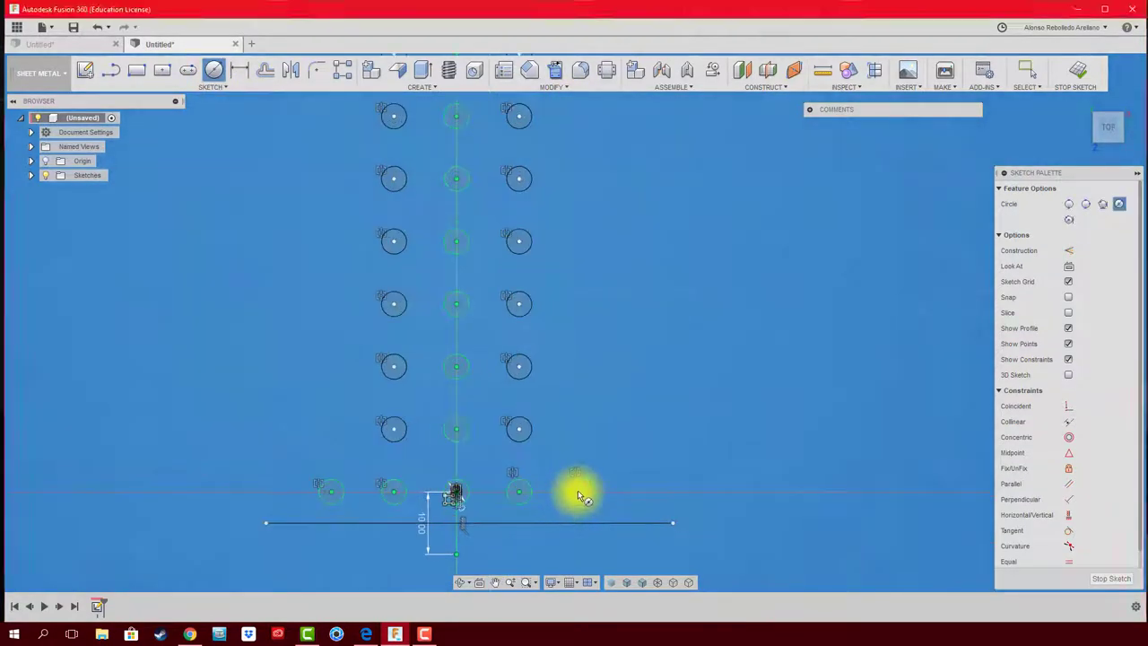
pyautogui.click(581, 491)
pyautogui.click(579, 523)
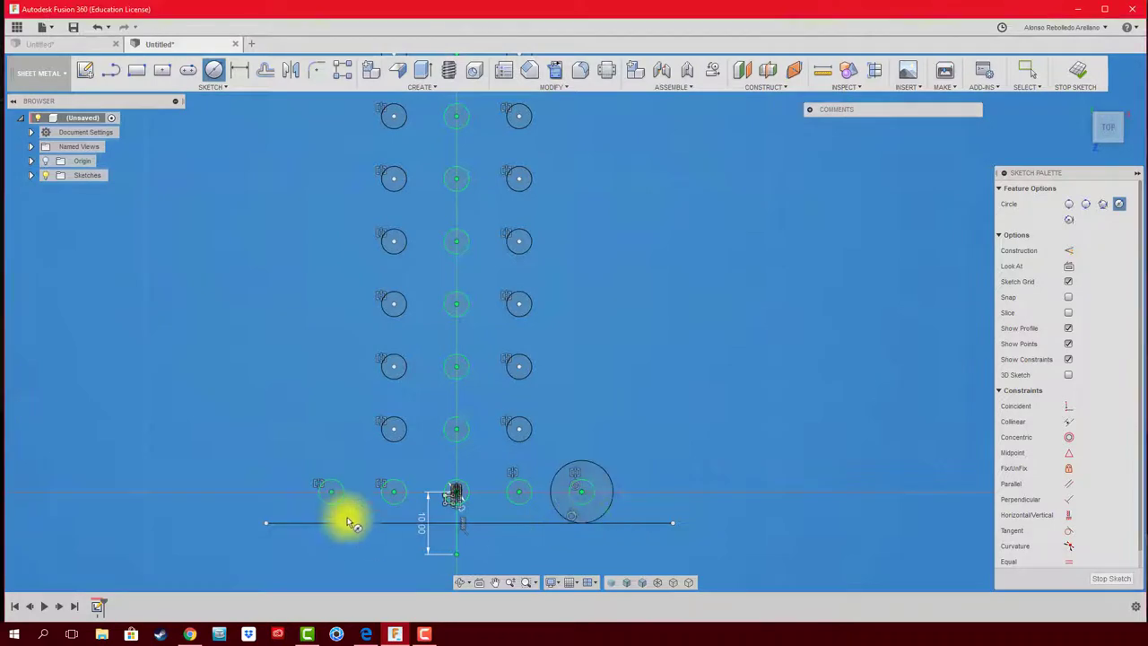
pyautogui.click(330, 491)
pyautogui.click(327, 524)
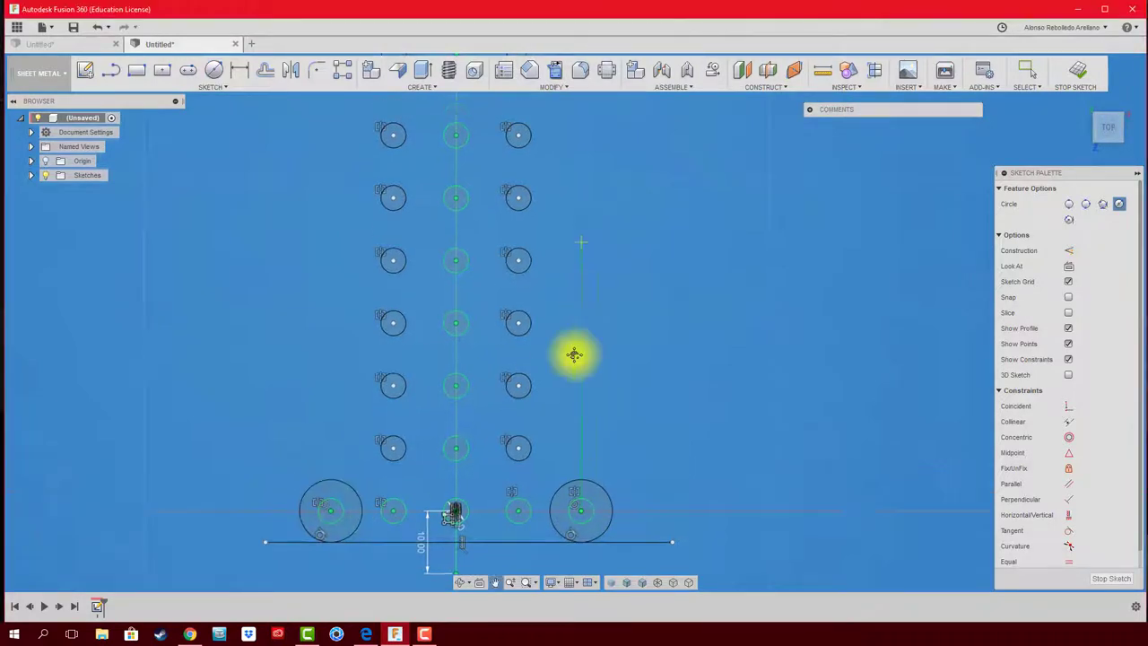
# Draw large circles centred on the top-right and top-left corner holes.
pyautogui.click(498, 148)
pyautogui.click(475, 131)
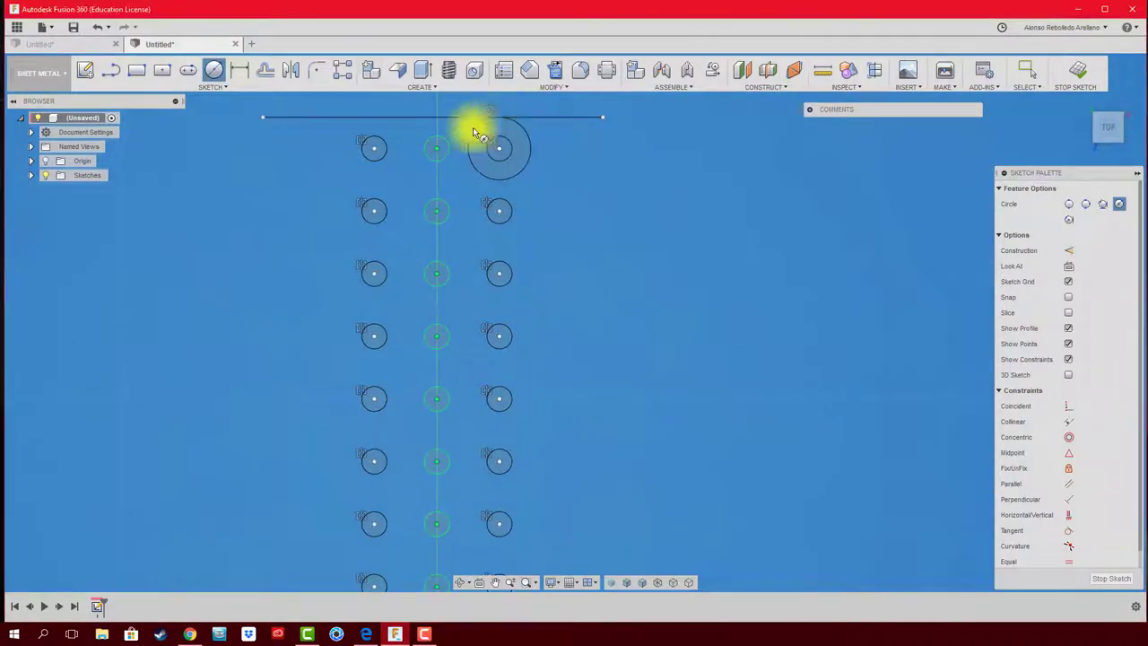
pyautogui.click(373, 148)
pyautogui.click(372, 126)
# Draw a slanted side line from near the top-right down past the bottom-right of the pattern.
pyautogui.scroll(-2, 672, 251)
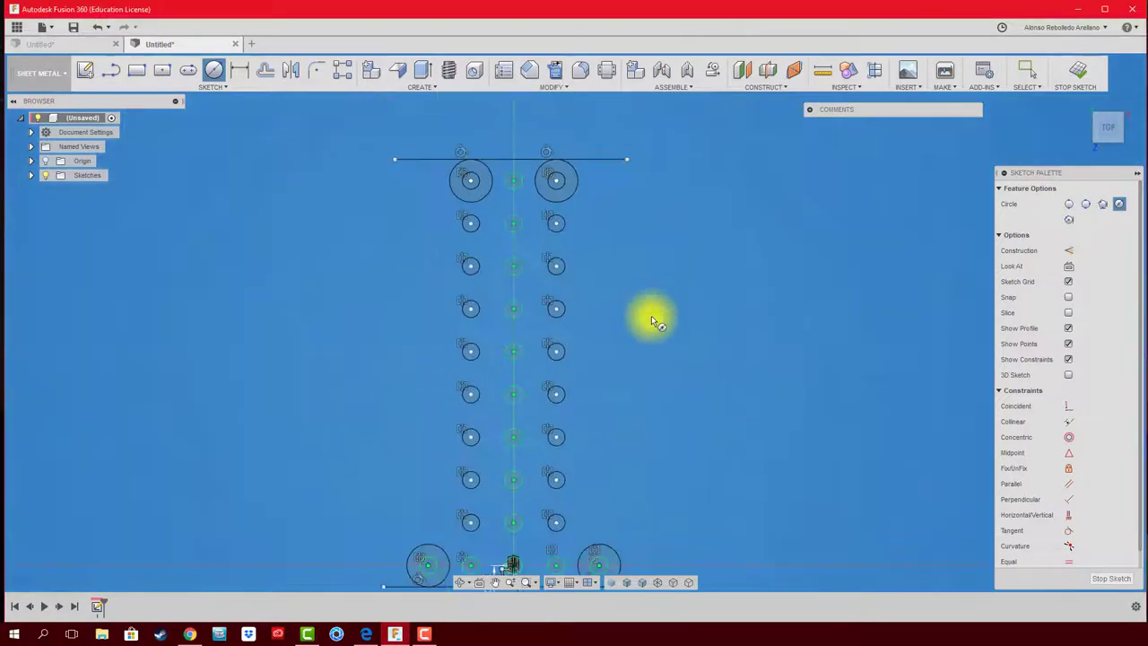
pyautogui.moveTo(651, 316)
pyautogui.mouseDown(button='middle')
pyautogui.moveTo(597, 294)
pyautogui.moveTo(611, 357)
pyautogui.mouseUp(button='middle')
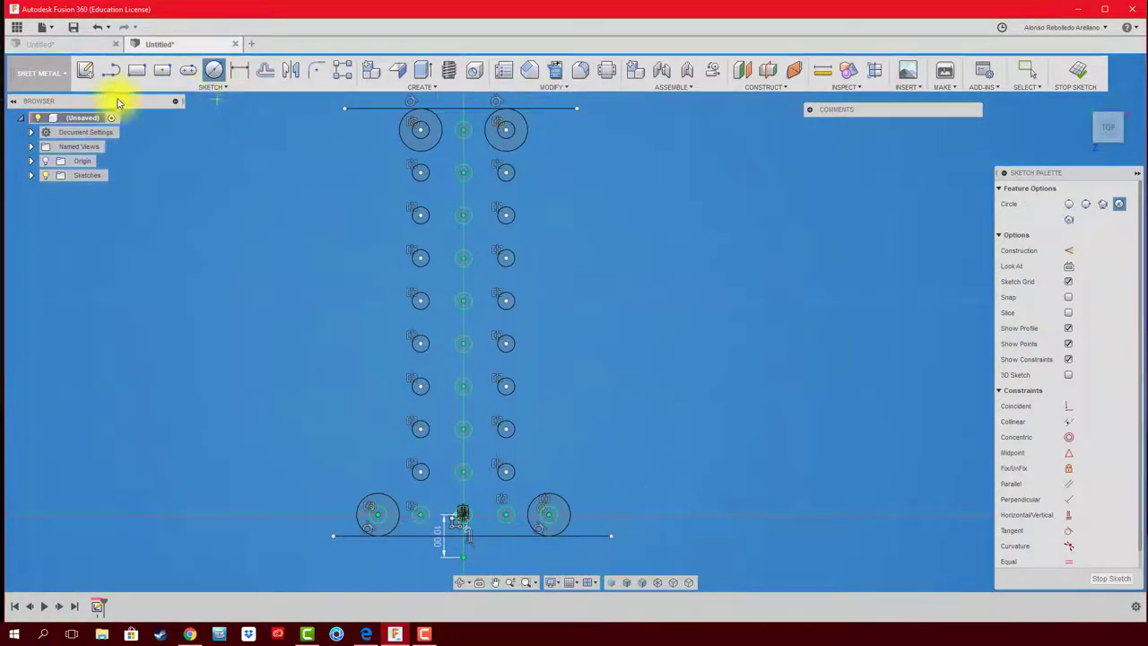
pyautogui.click(110, 70)
pyautogui.click(601, 106)
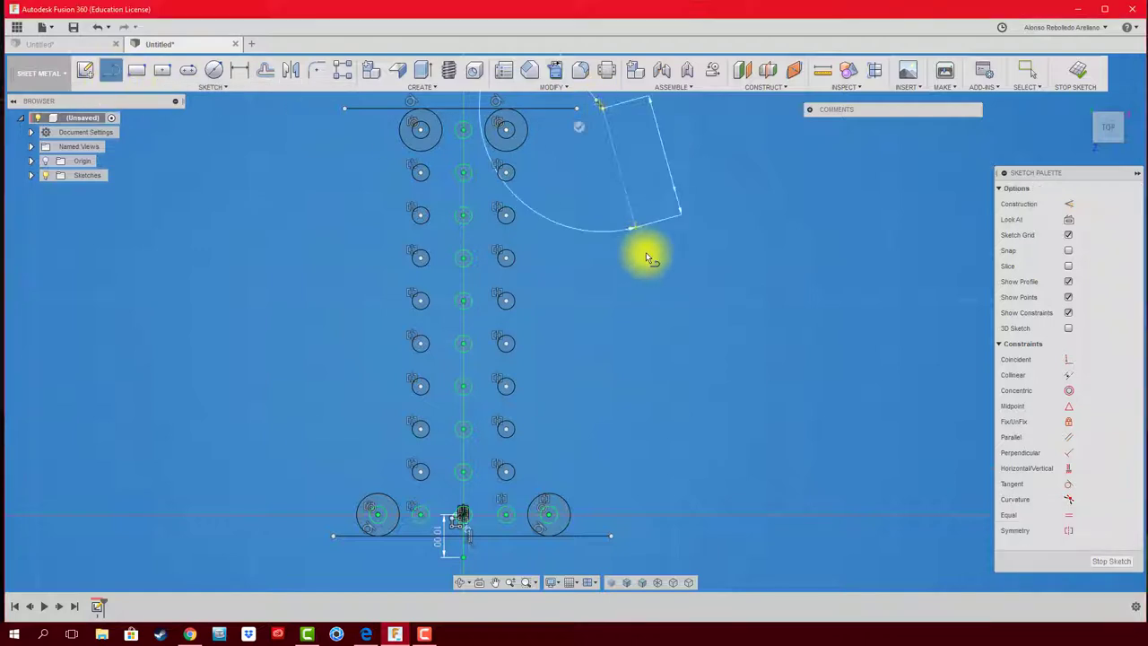
pyautogui.click(724, 553)
# Constrain the slanted side line tangent to the right-hand corner circles.
pyautogui.press('Escape')
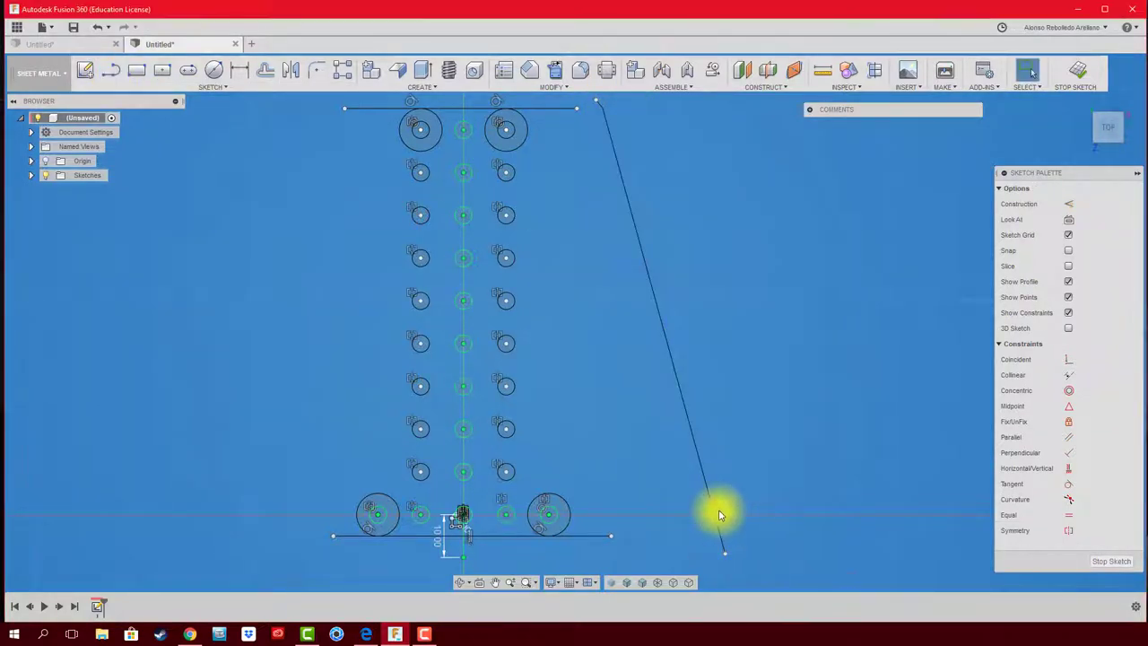
pyautogui.click(713, 502)
pyautogui.click(1067, 489)
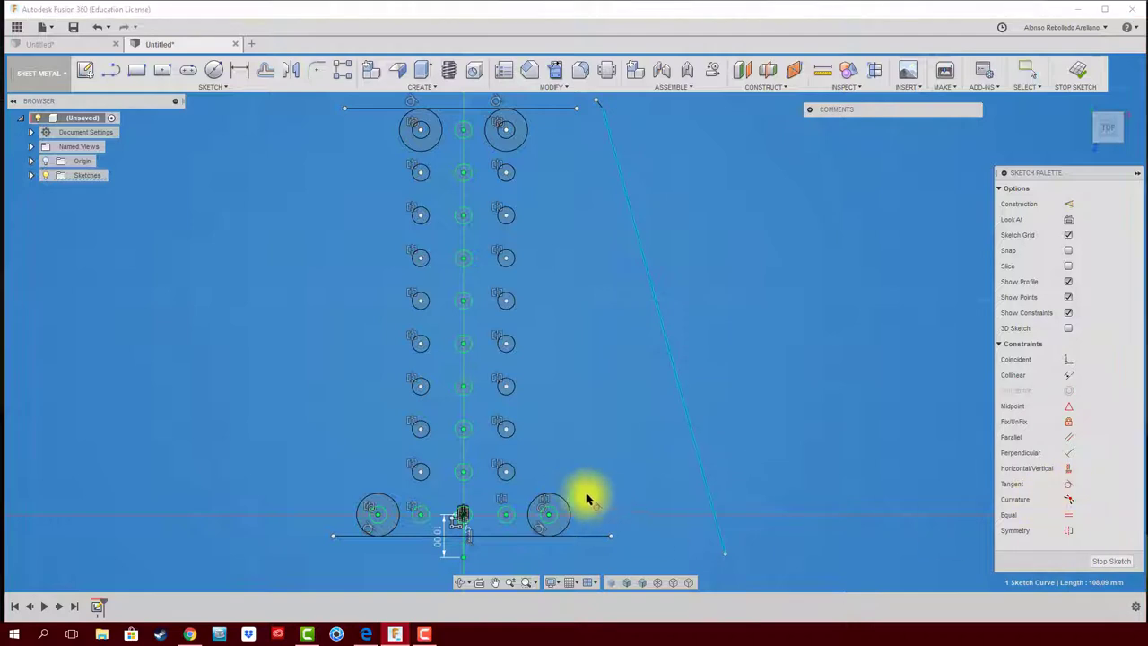
pyautogui.click(567, 507)
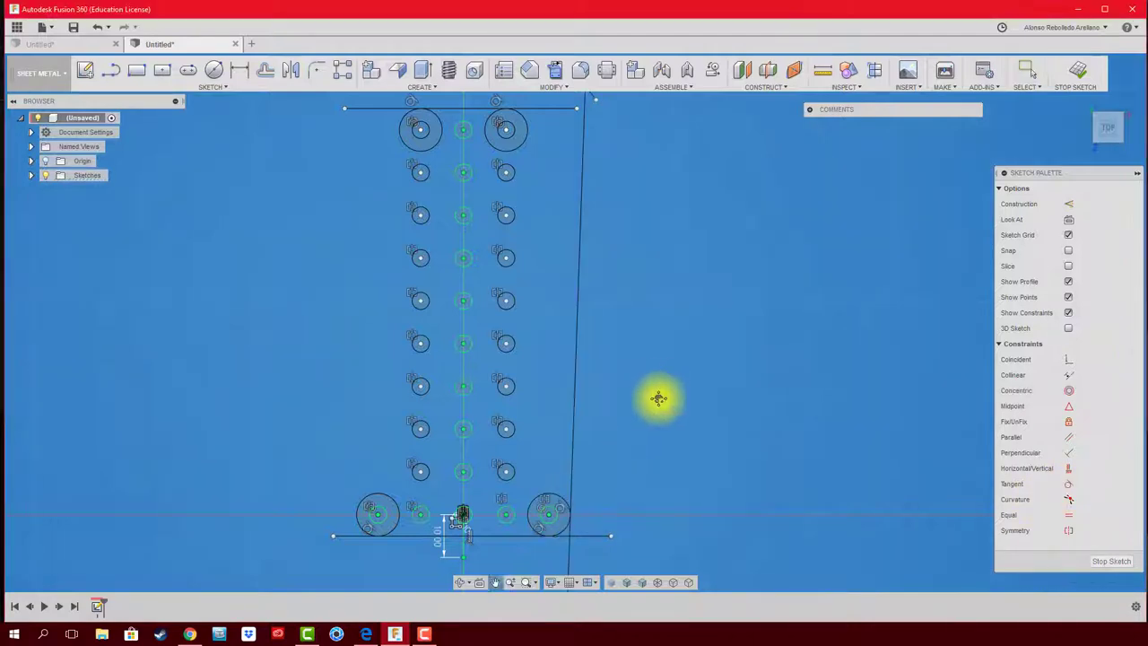
pyautogui.moveTo(658, 397); pyautogui.dragTo(666, 498, button='middle')
pyautogui.click(560, 272)
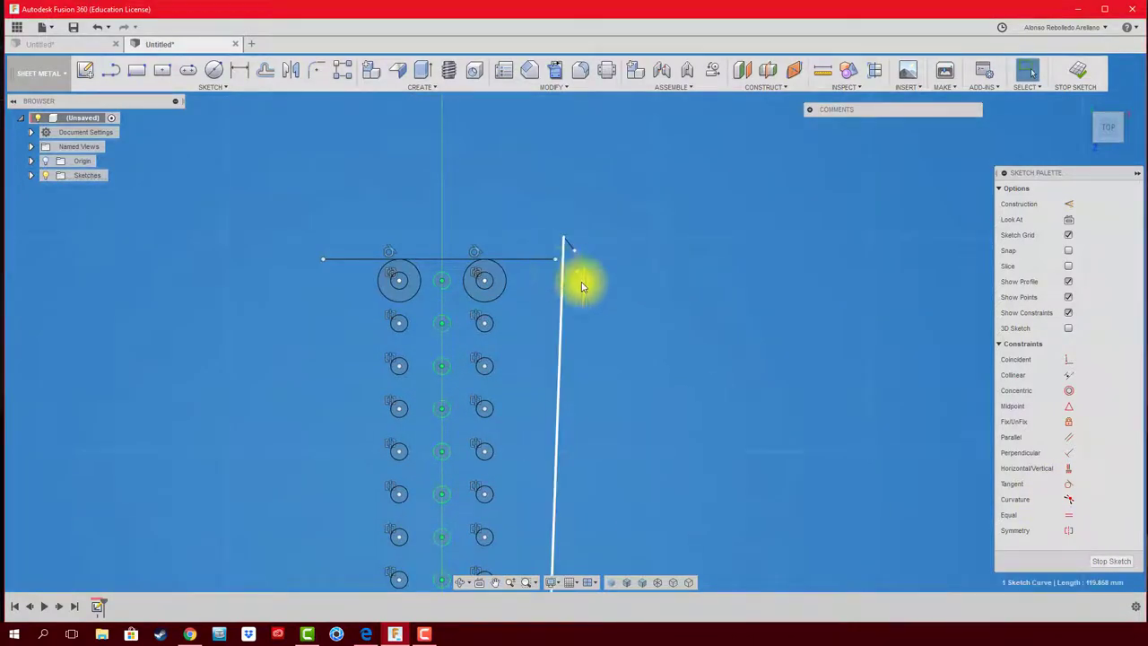
pyautogui.click(1071, 489)
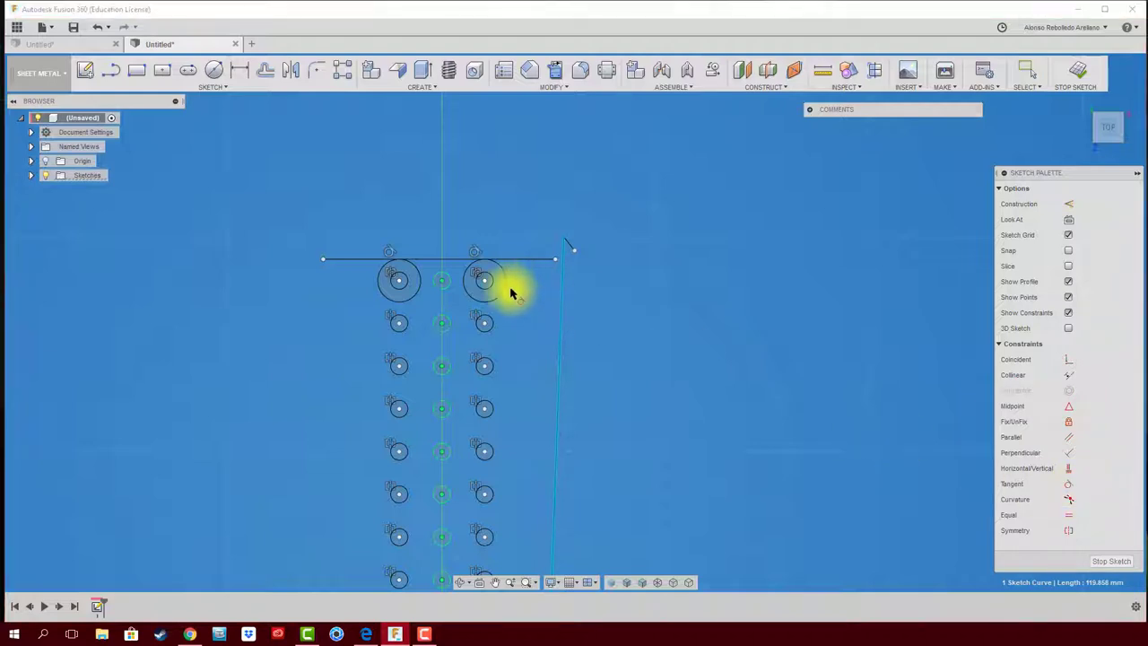
pyautogui.click(505, 293)
# Trim the line overhang beyond the slanted side line.
pyautogui.scroll(-2, 628, 269)
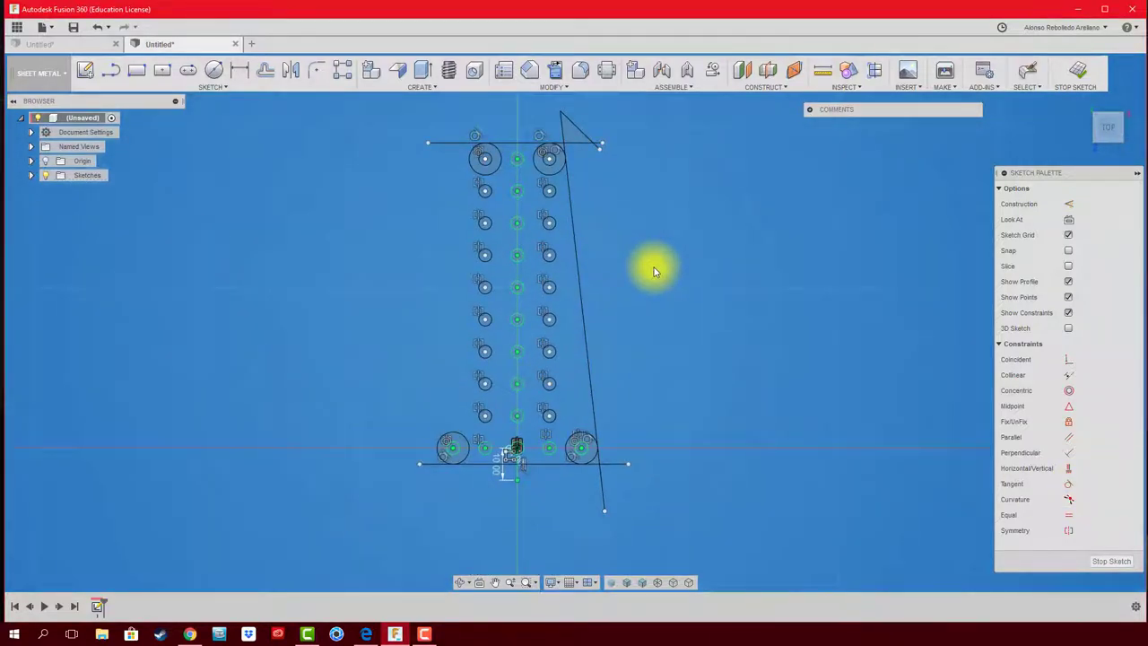
pyautogui.scroll(2, 611, 474)
pyautogui.scroll(1, 596, 497)
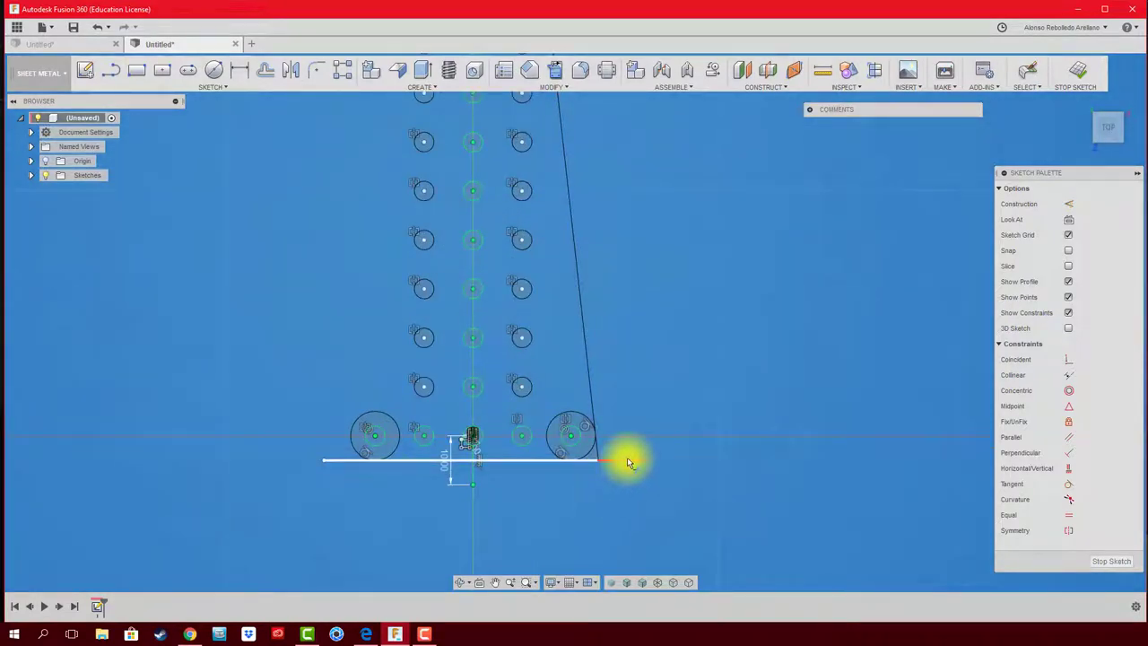
pyautogui.moveTo(640, 266); pyautogui.dragTo(662, 532, button='middle')
pyautogui.click(581, 266)
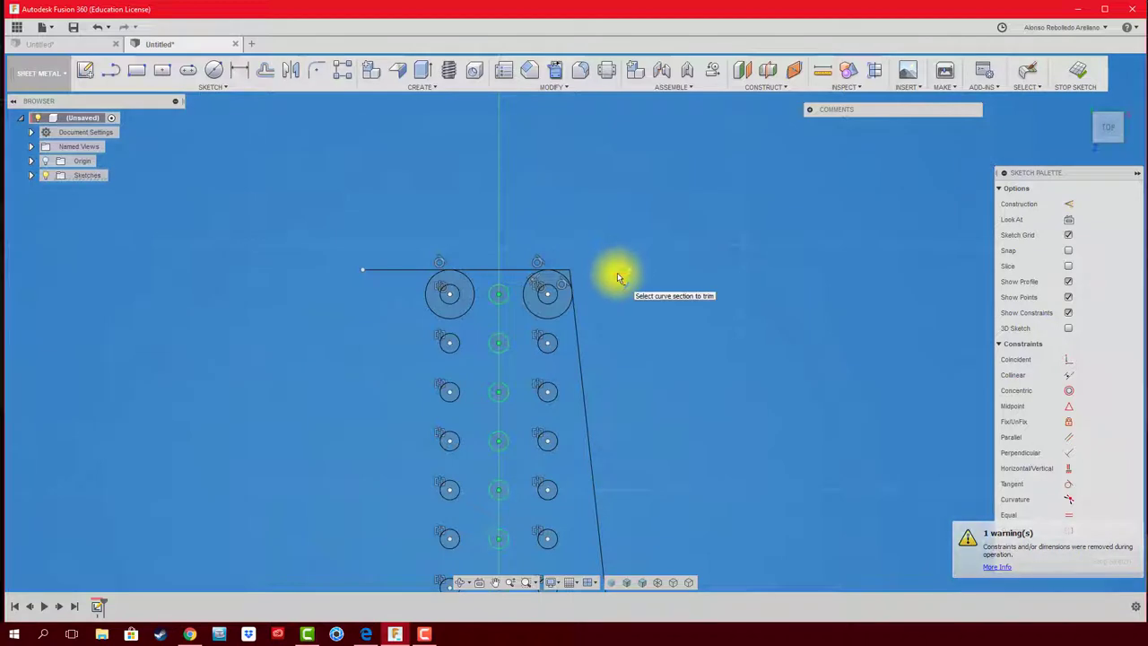
pyautogui.scroll(-2, 605, 301)
pyautogui.scroll(3, 584, 288)
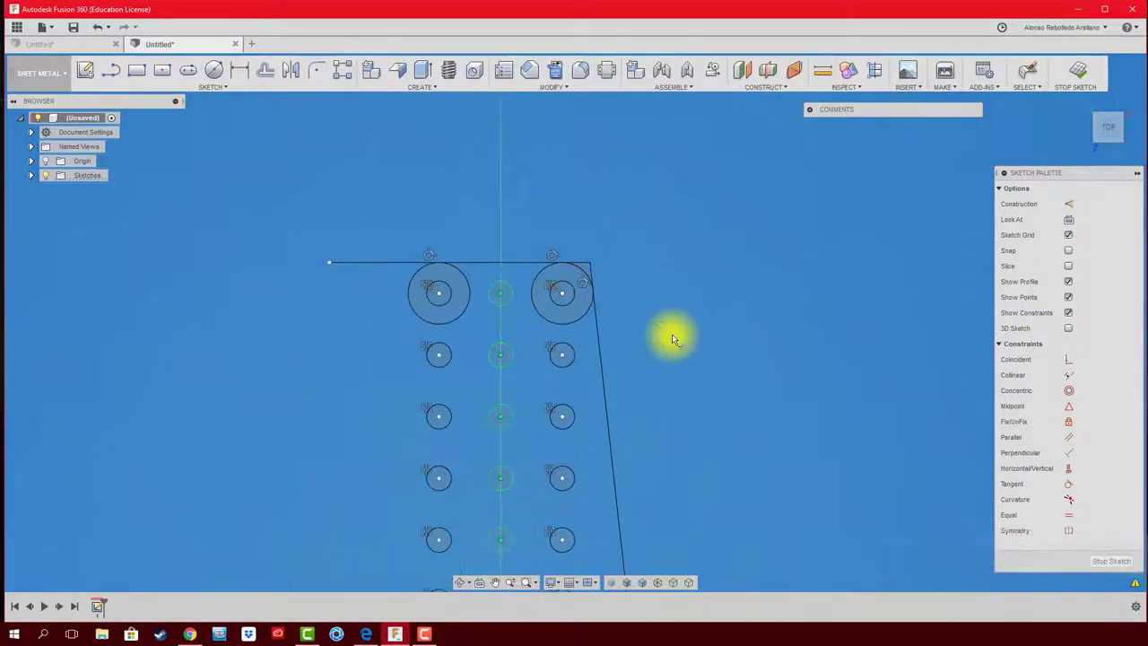
pyautogui.press('Escape')
# Delete the four large corner circles, leaving only the small hole pattern.
pyautogui.click(574, 329)
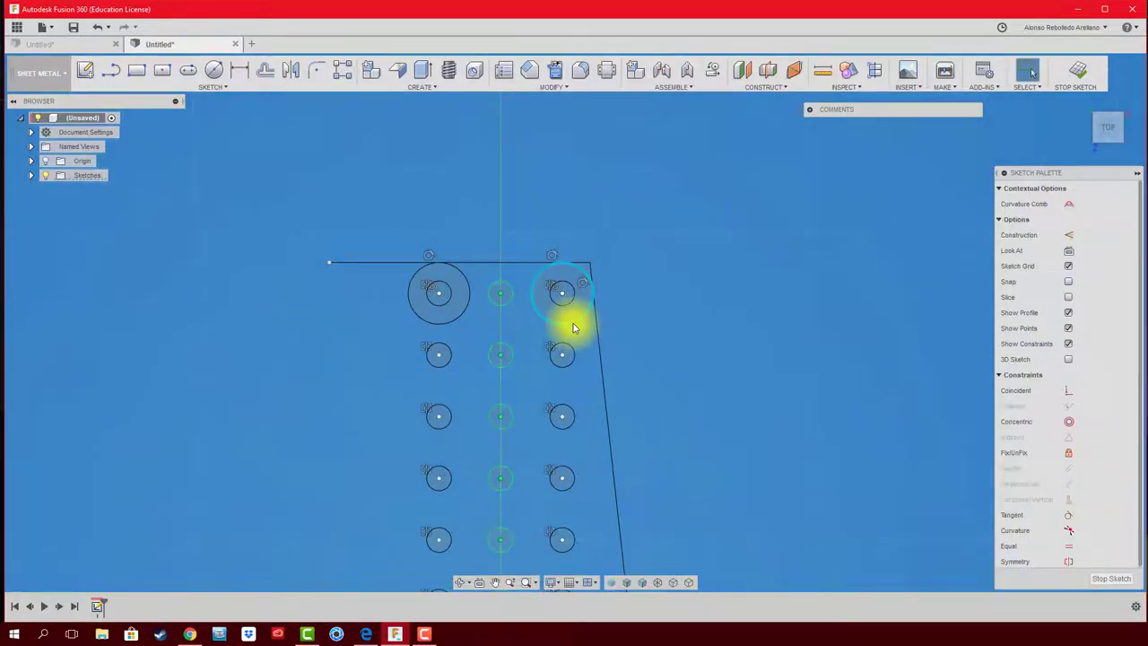
pyautogui.press('Escape')
pyautogui.moveTo(709, 367); pyautogui.dragTo(696, 320, button='middle')
pyautogui.scroll(-1, 633, 512)
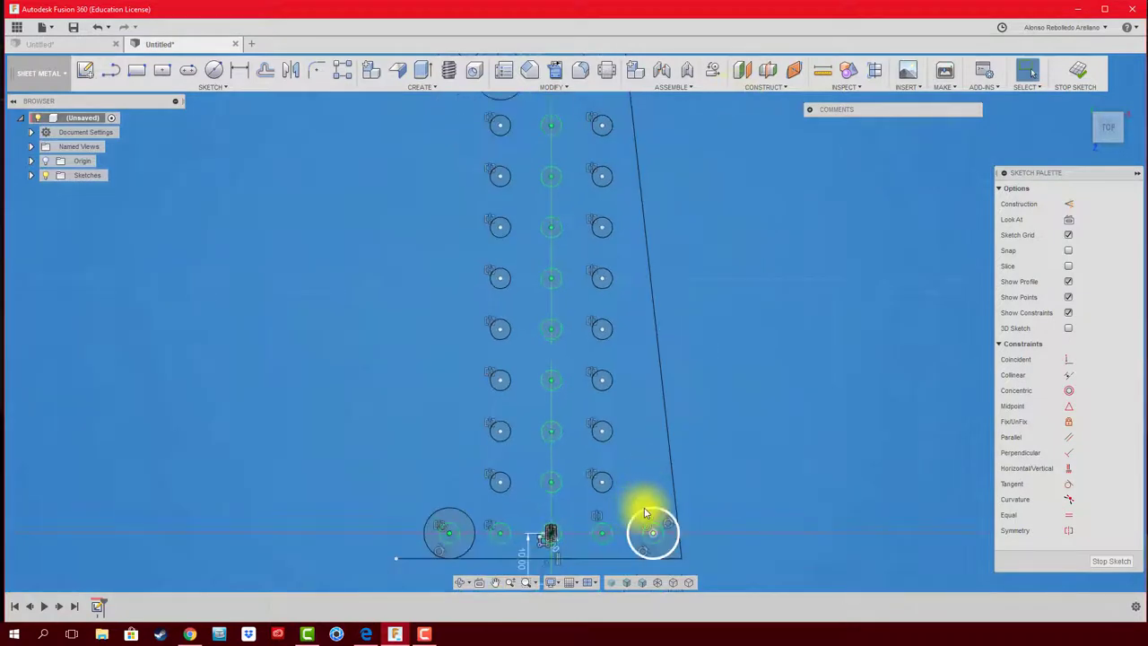
pyautogui.click(644, 507)
pyautogui.press('Delete')
pyautogui.click(447, 507)
pyautogui.press('Delete')
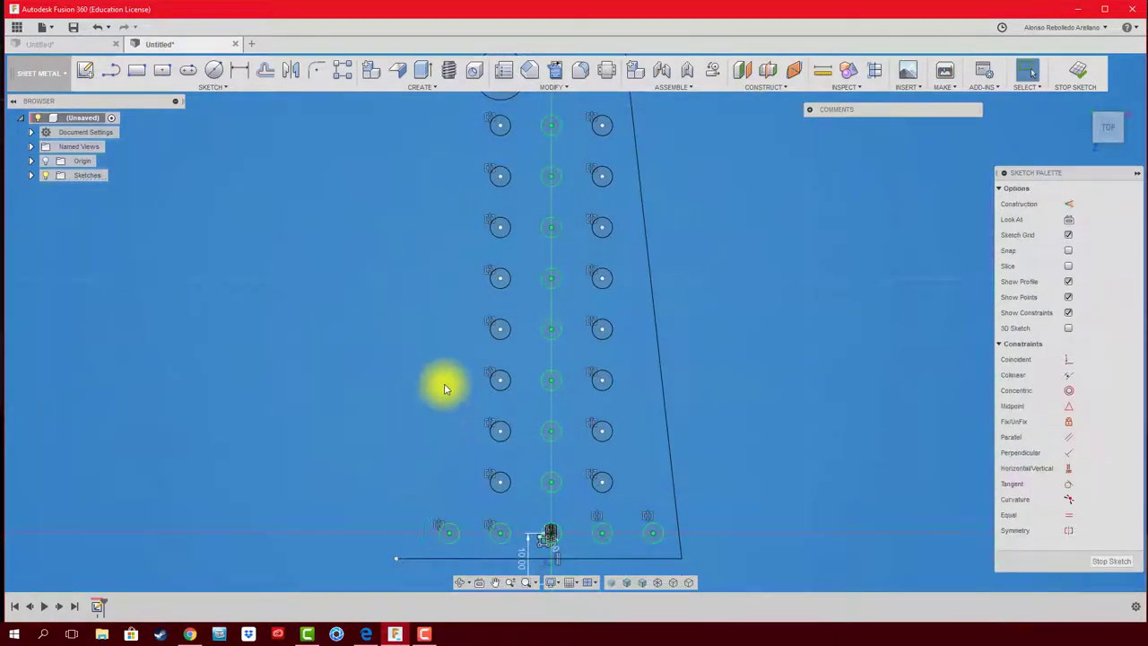
pyautogui.moveTo(436, 176); pyautogui.dragTo(436, 303, button='middle')
pyautogui.click(481, 219)
pyautogui.press('Delete')
pyautogui.scroll(-1, 728, 323)
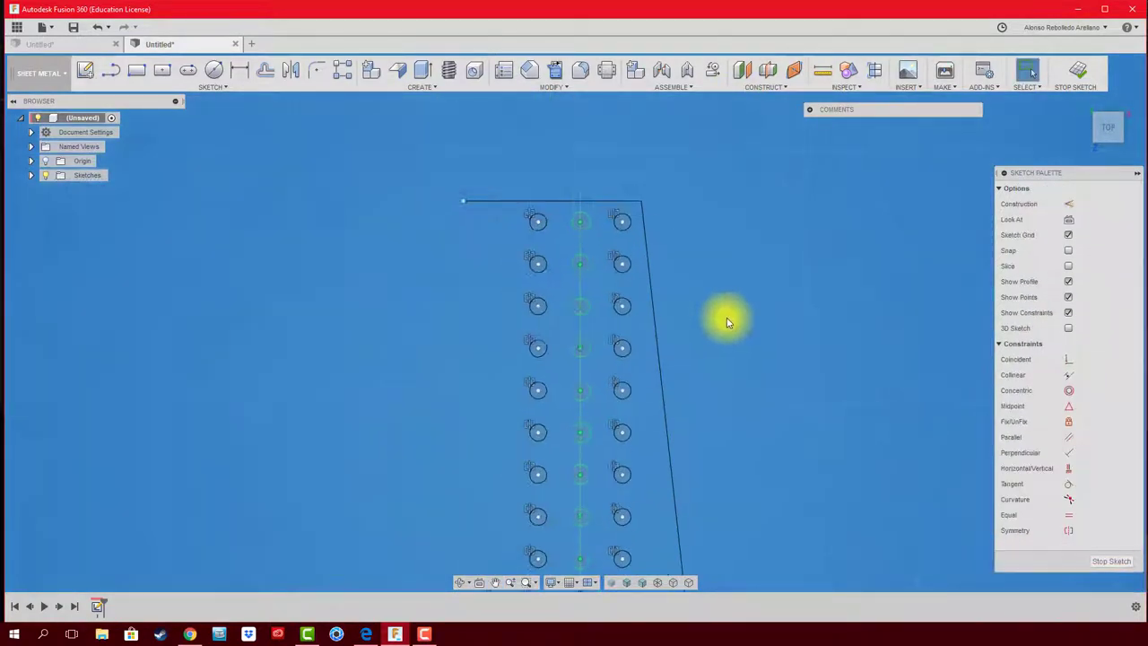
pyautogui.moveTo(727, 323); pyautogui.dragTo(650, 217, button='middle')
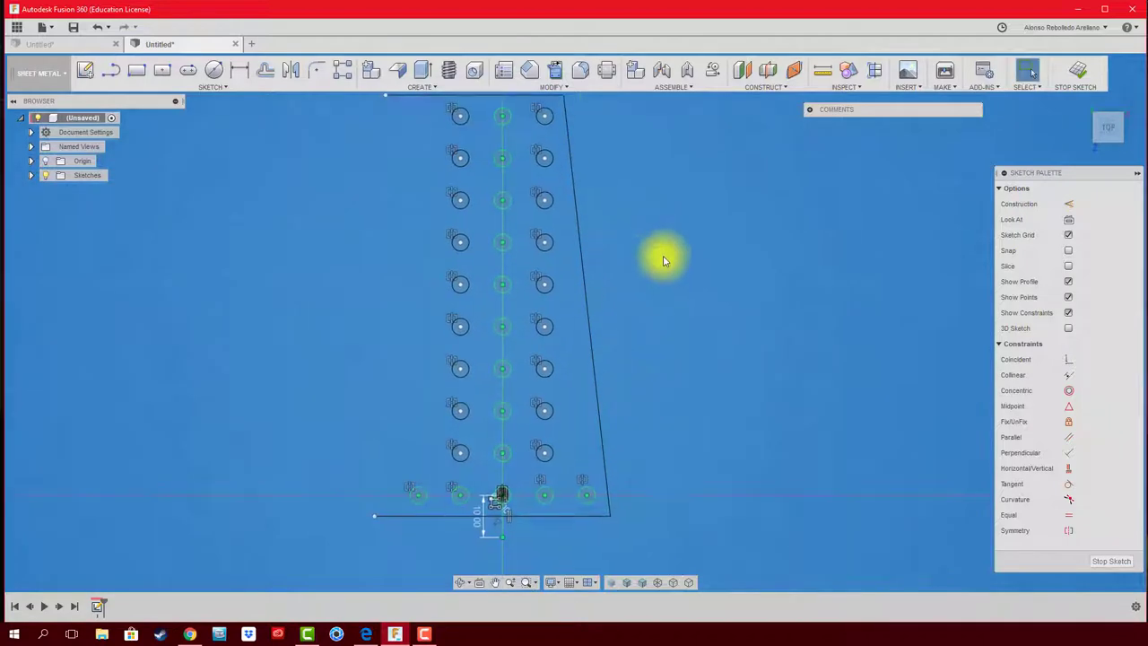
# Mirror the slanted right edge across the vertical centre line to create the left edge.
pyautogui.click(299, 76)
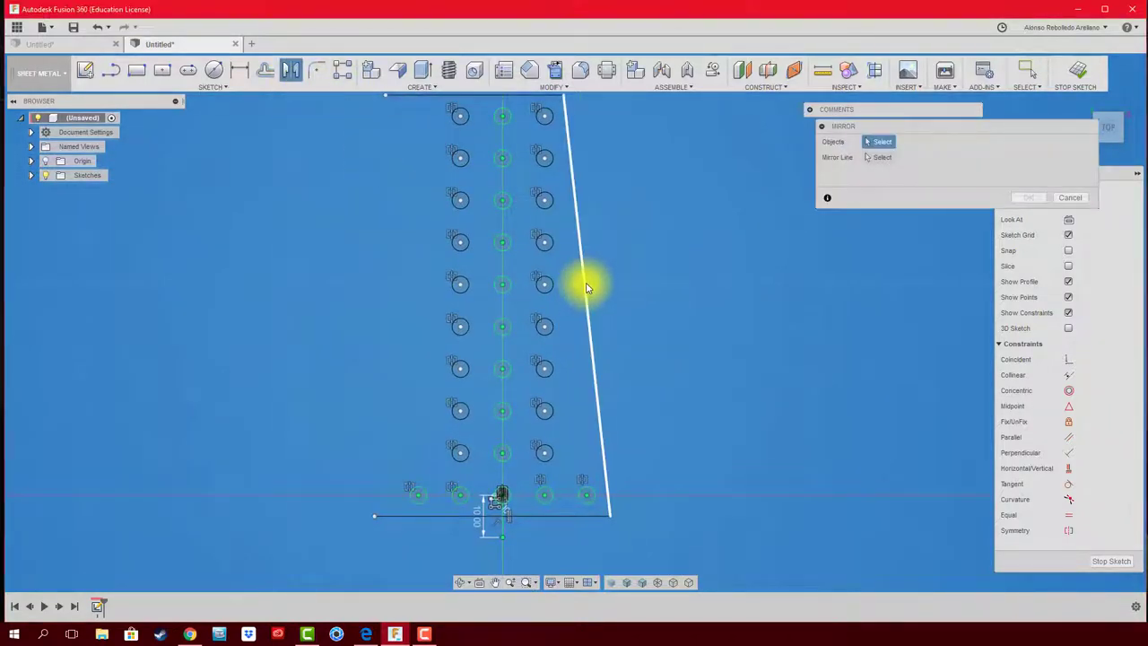
pyautogui.click(588, 286)
pyautogui.click(875, 158)
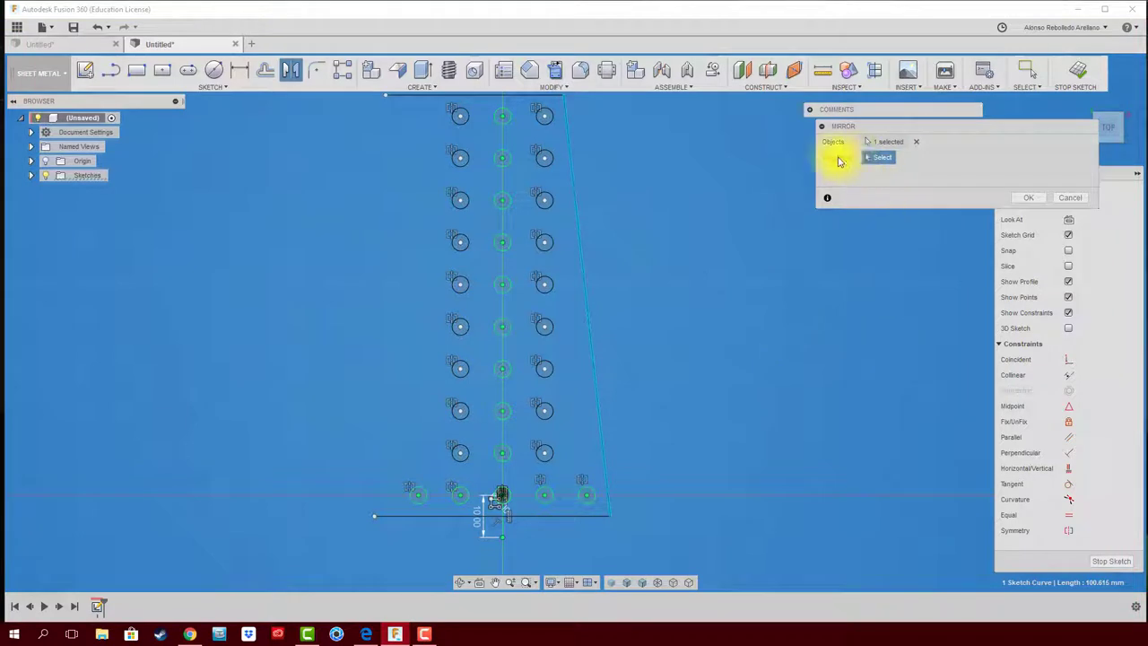
pyautogui.click(500, 535)
pyautogui.click(1029, 197)
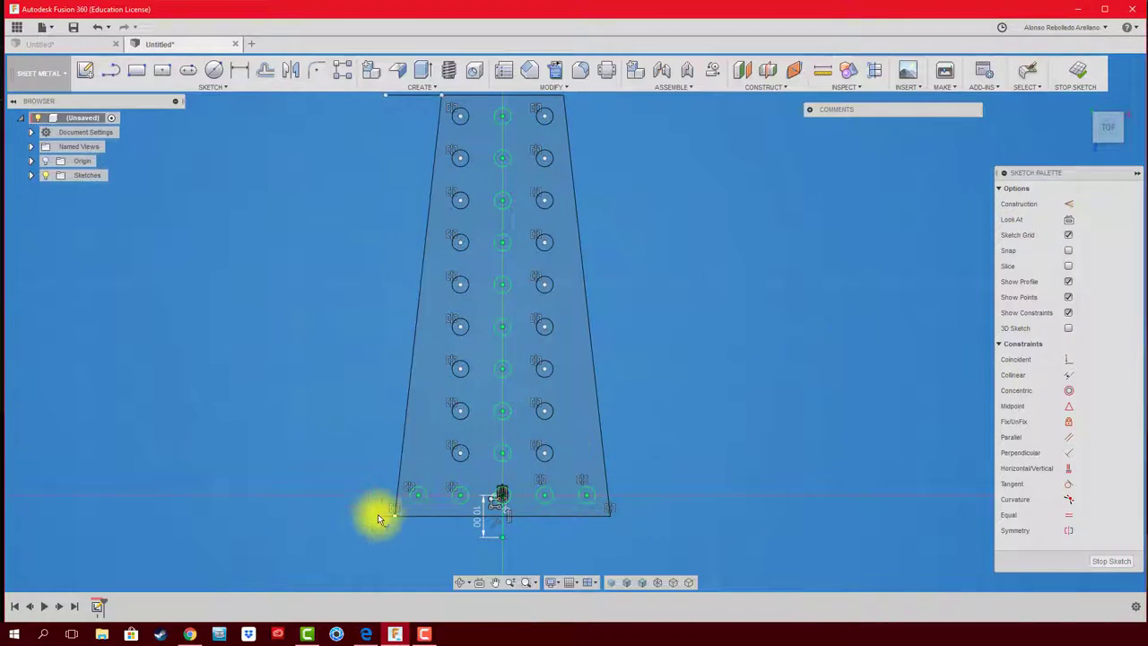
pyautogui.moveTo(387, 344); pyautogui.dragTo(412, 565, button='middle')
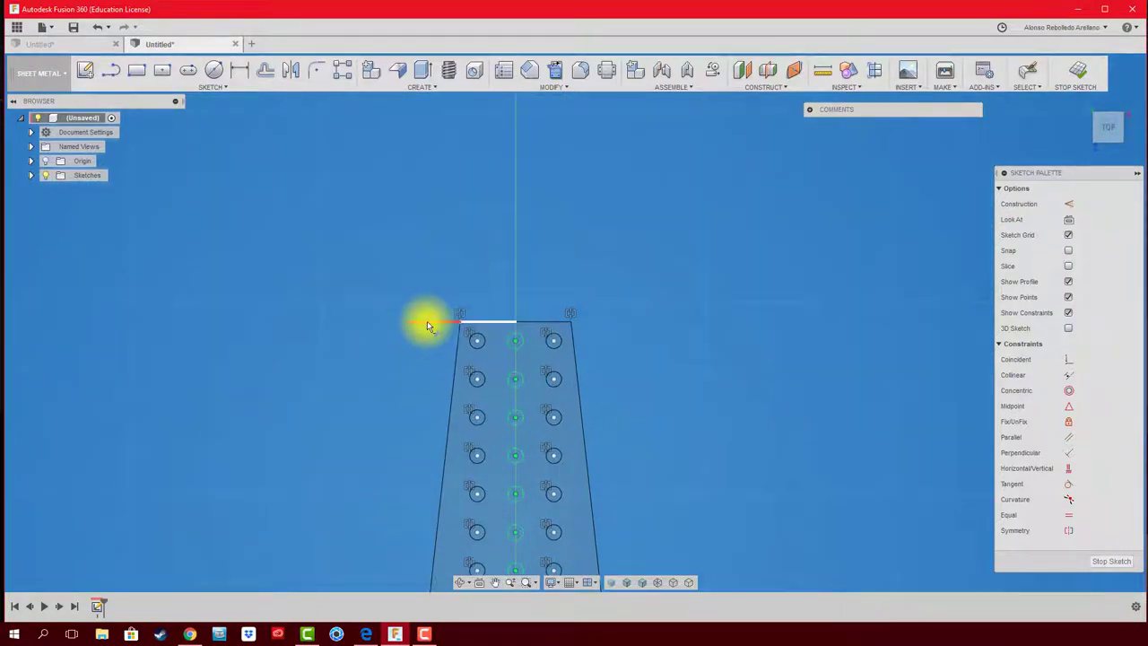
pyautogui.scroll(-3, 696, 269)
pyautogui.moveTo(707, 324); pyautogui.dragTo(626, 267, button='middle')
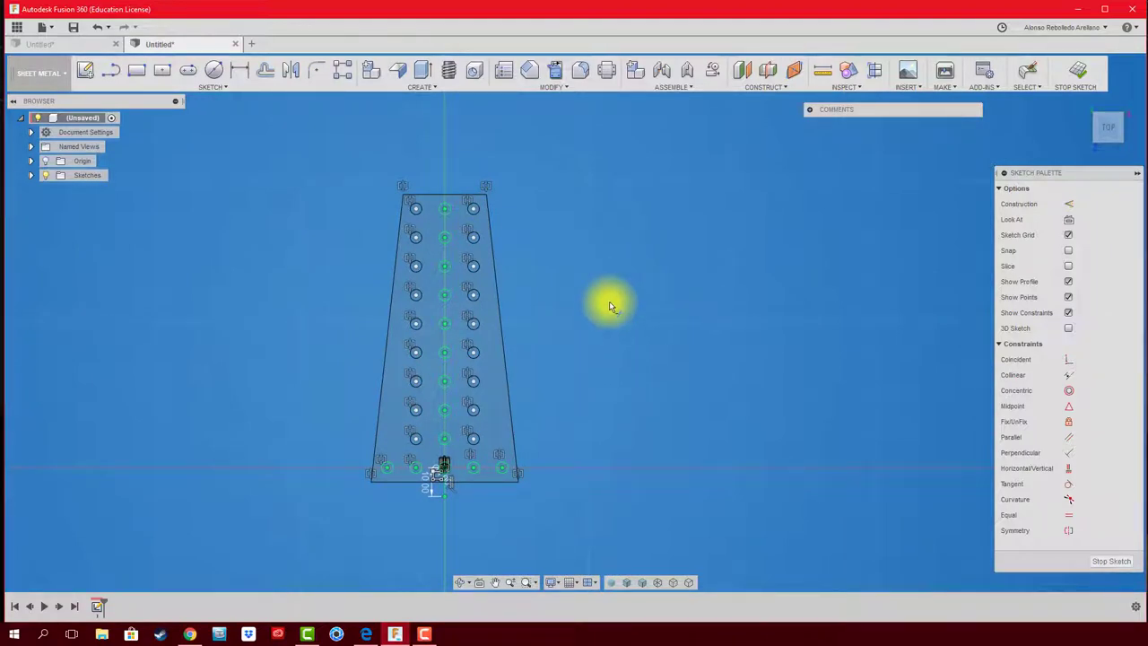
pyautogui.click(366, 637)
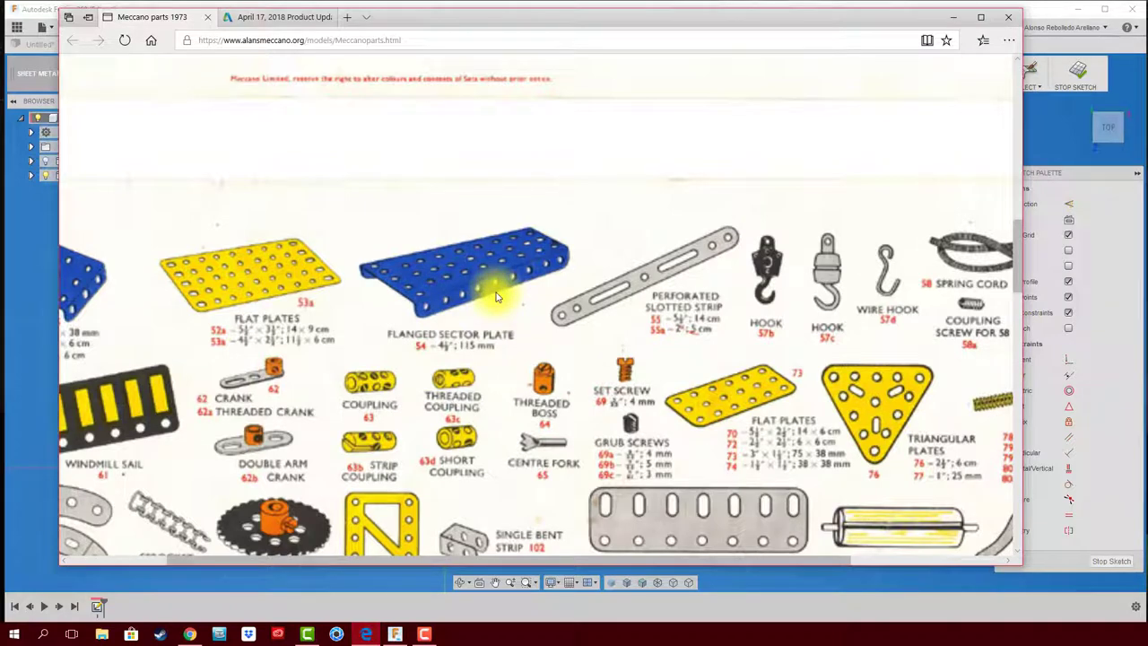
# After checking flanged sector plate 54 on the Meccano parts page, return to the Fusion 360 sketch.
pyautogui.click(414, 581)
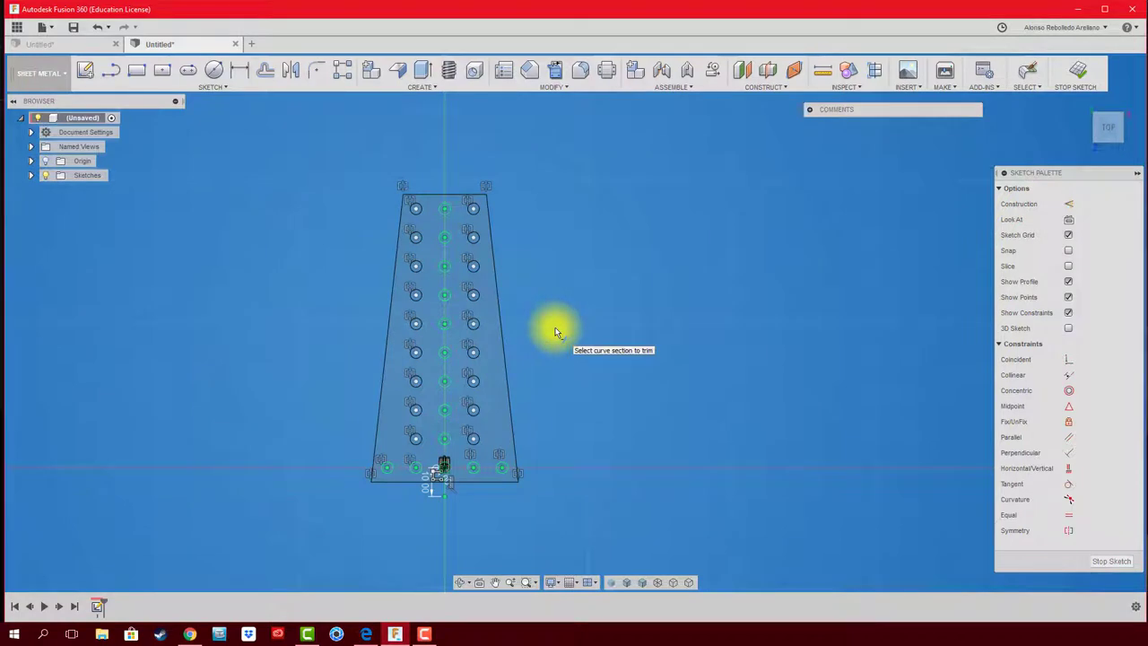
# Create a flat Steel (mm) flange plate from the trapezoid profile with all holes cut through.
pyautogui.click(395, 75)
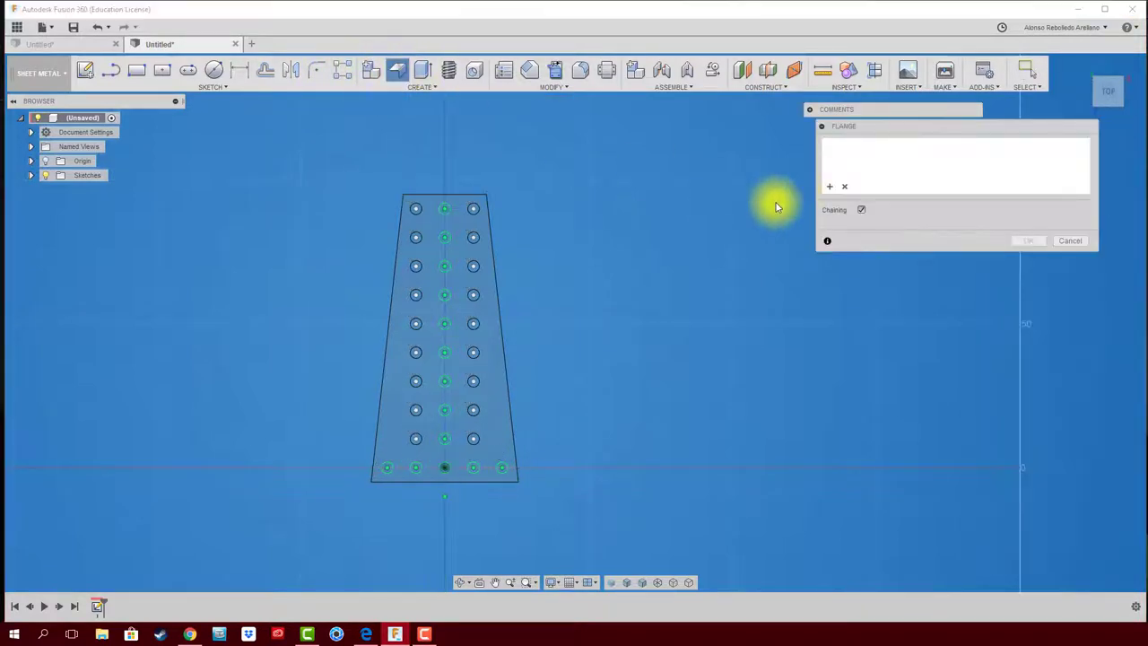
pyautogui.click(462, 312)
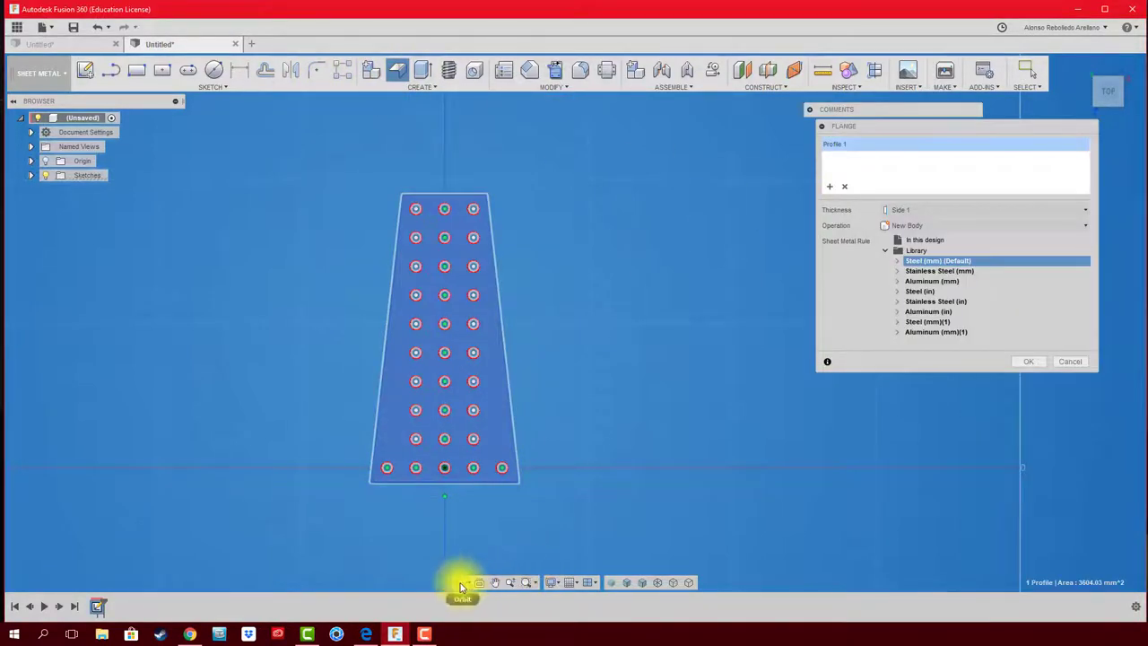
pyautogui.click(460, 586)
pyautogui.moveTo(472, 409); pyautogui.dragTo(525, 377)
pyautogui.moveTo(586, 328)
pyautogui.mouseDown()
pyautogui.moveTo(505, 355)
pyautogui.moveTo(525, 333)
pyautogui.moveTo(620, 371)
pyautogui.moveTo(650, 458)
pyautogui.moveTo(454, 359)
pyautogui.moveTo(391, 352)
pyautogui.moveTo(537, 340)
pyautogui.mouseUp()
pyautogui.press('Escape')
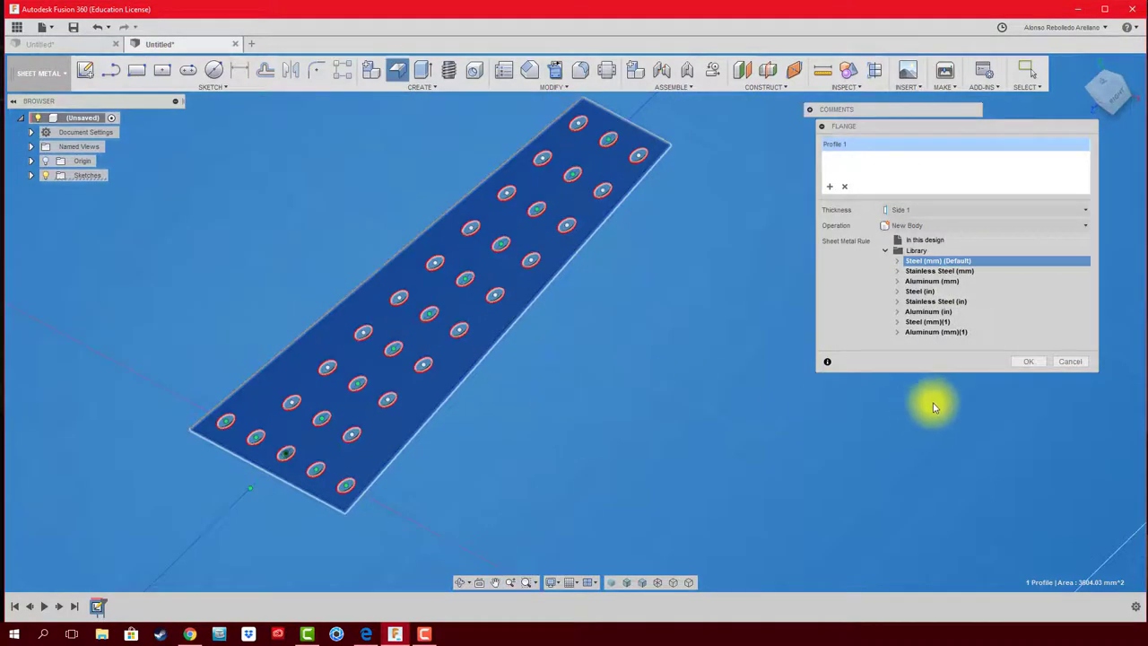
pyautogui.click(1024, 361)
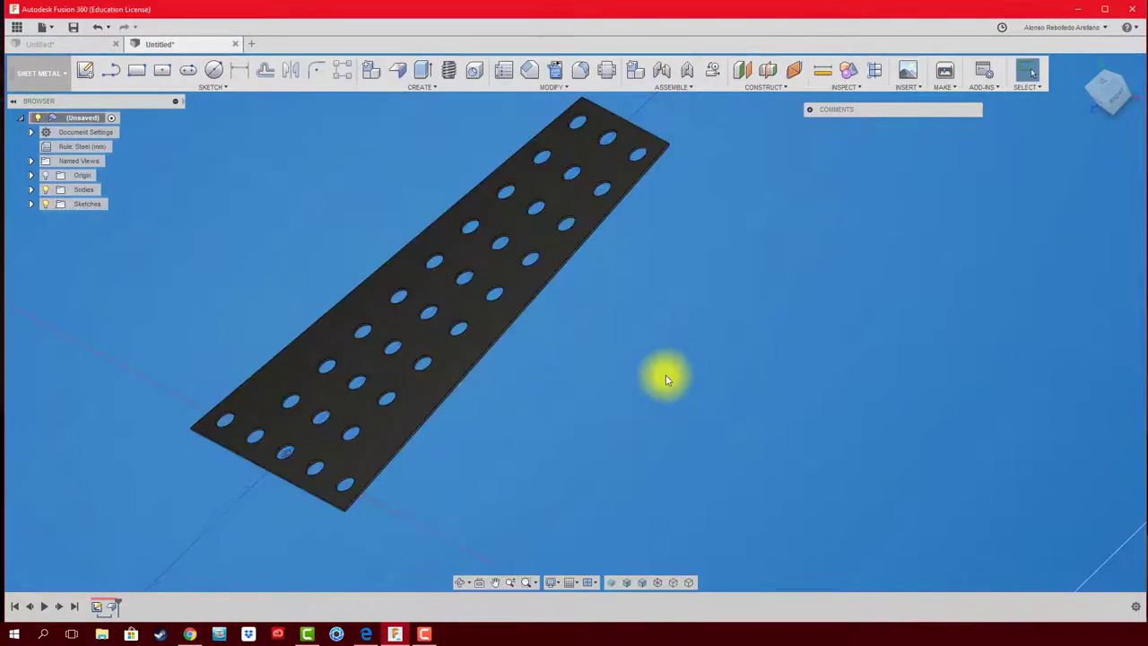
pyautogui.moveTo(665, 379)
pyautogui.keyDown('shift'); pyautogui.mouseDown(button='middle')
pyautogui.moveTo(662, 369)
pyautogui.moveTo(566, 397)
pyautogui.moveTo(395, 241)
pyautogui.mouseUp(button='middle'); pyautogui.keyUp('shift')
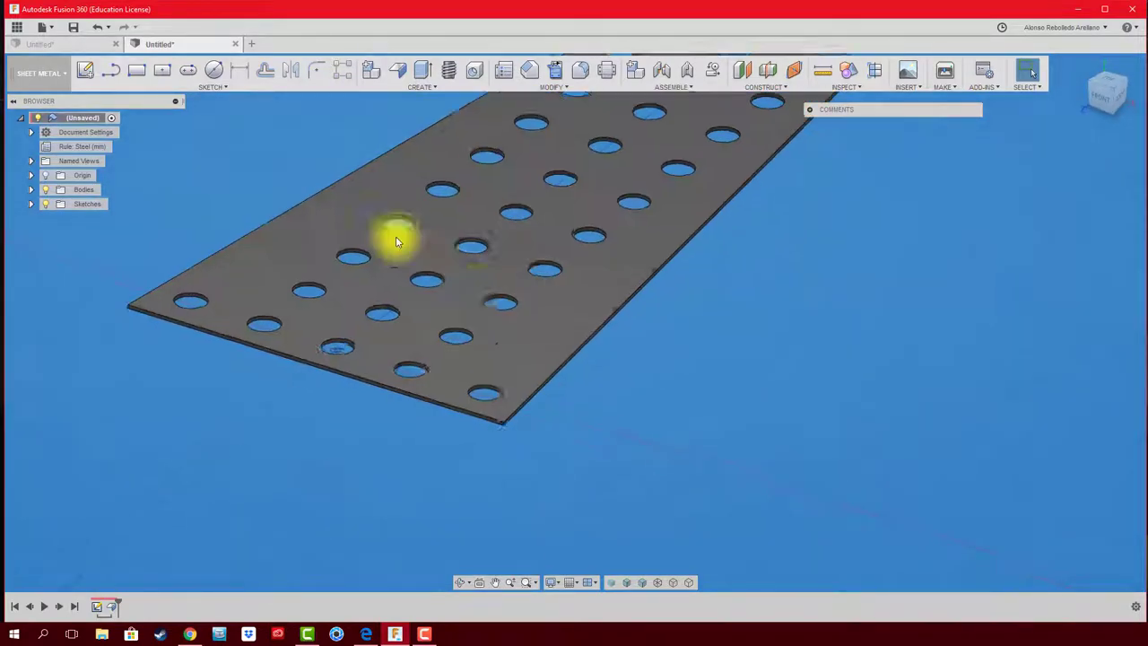
# Add 10 mm flanges at 90° along both long edges of the plate.
pyautogui.click(397, 70)
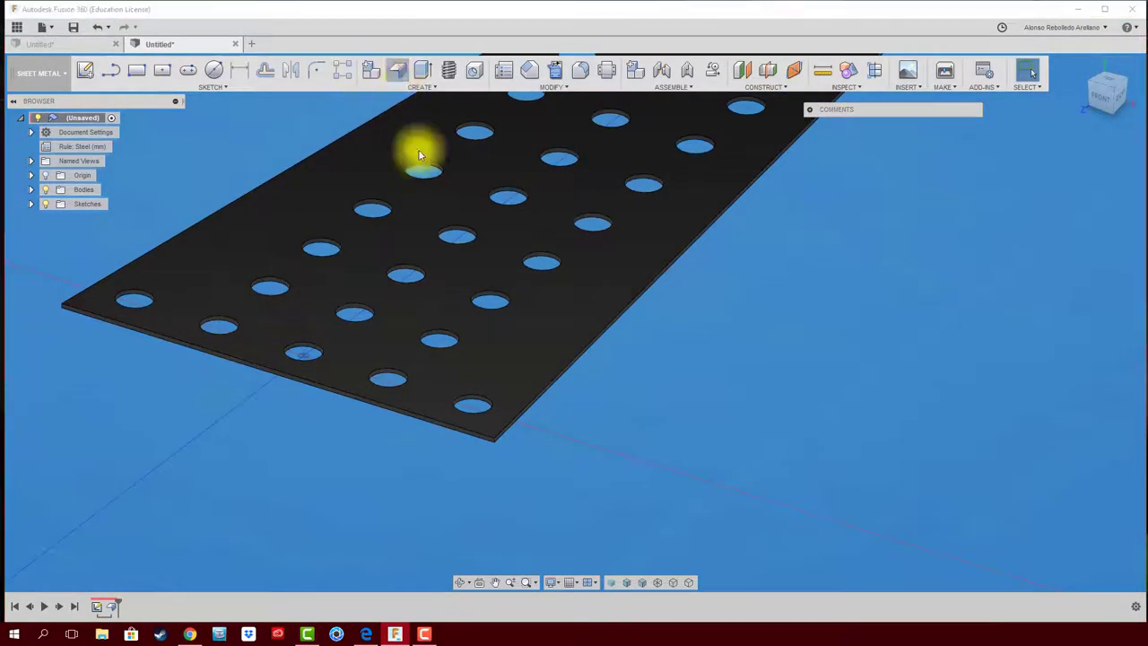
pyautogui.click(502, 434)
pyautogui.click(95, 283)
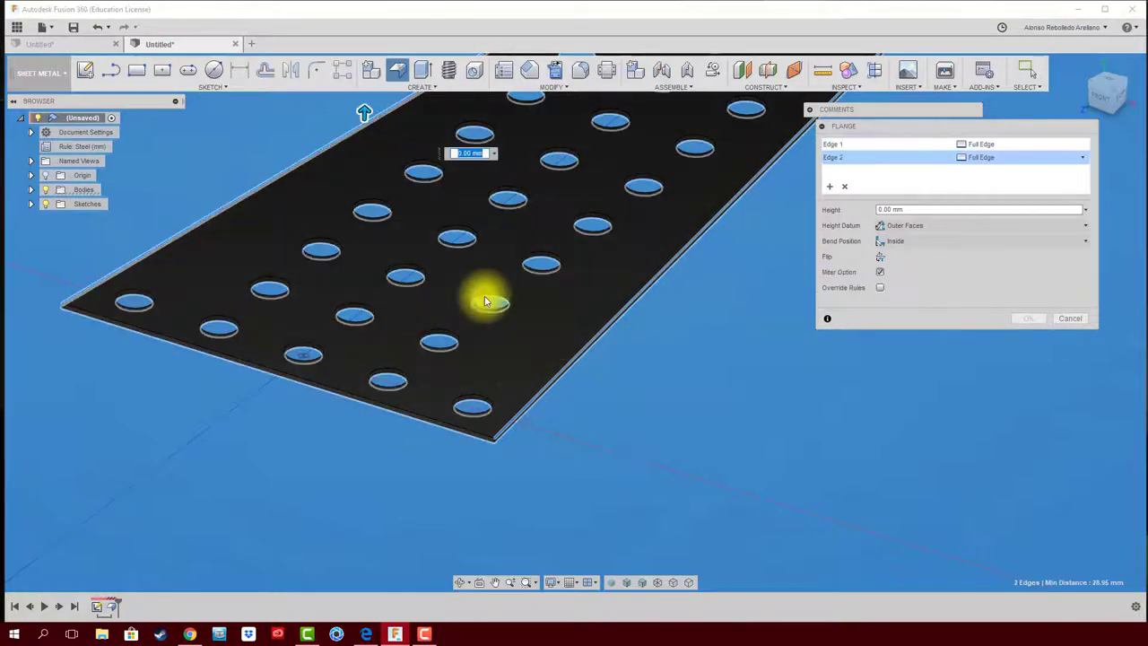
pyautogui.moveTo(364, 111); pyautogui.dragTo(365, 192)
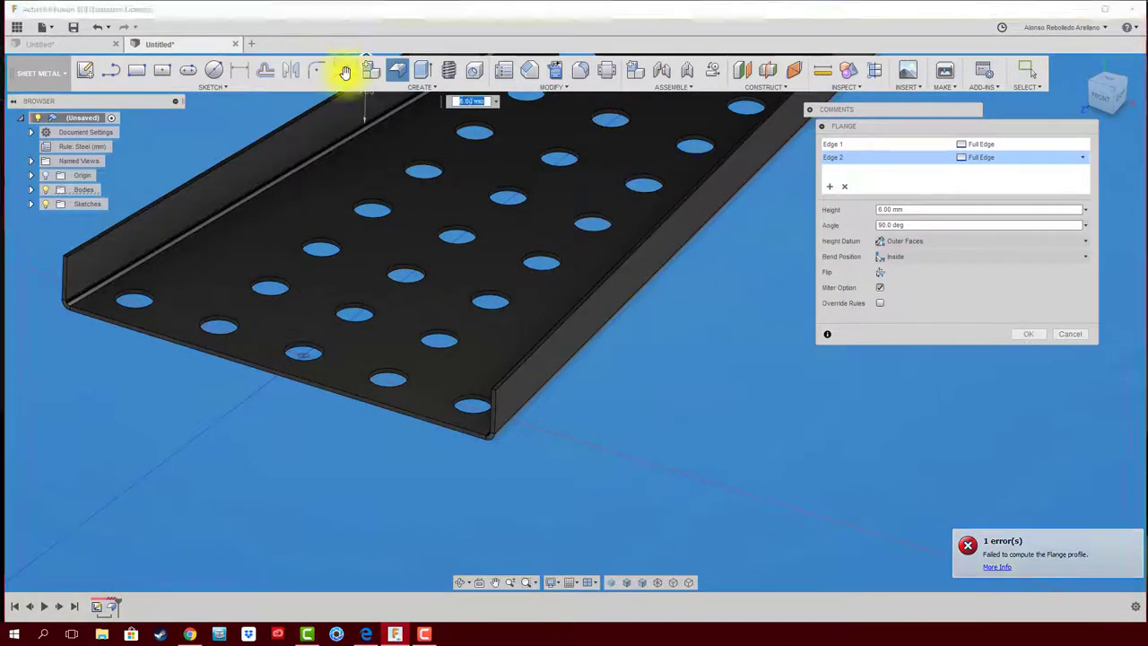
pyautogui.keyDown('shift'); pyautogui.moveTo(601, 358); pyautogui.dragTo(834, 275, button='middle'); pyautogui.keyUp('shift')
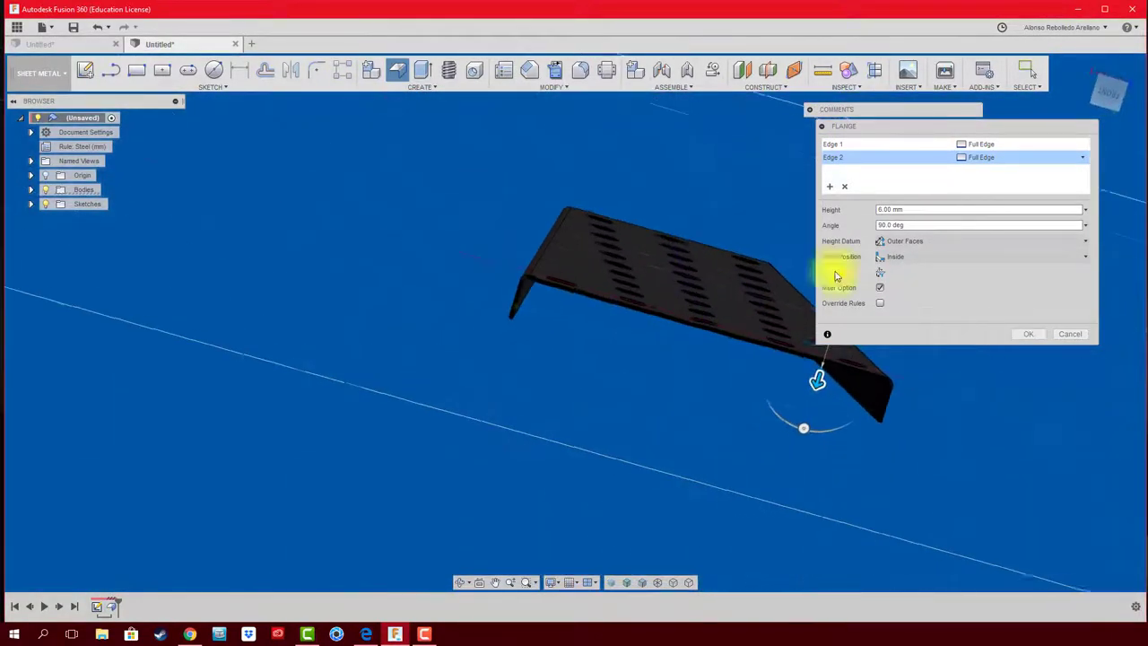
pyautogui.click(1109, 99)
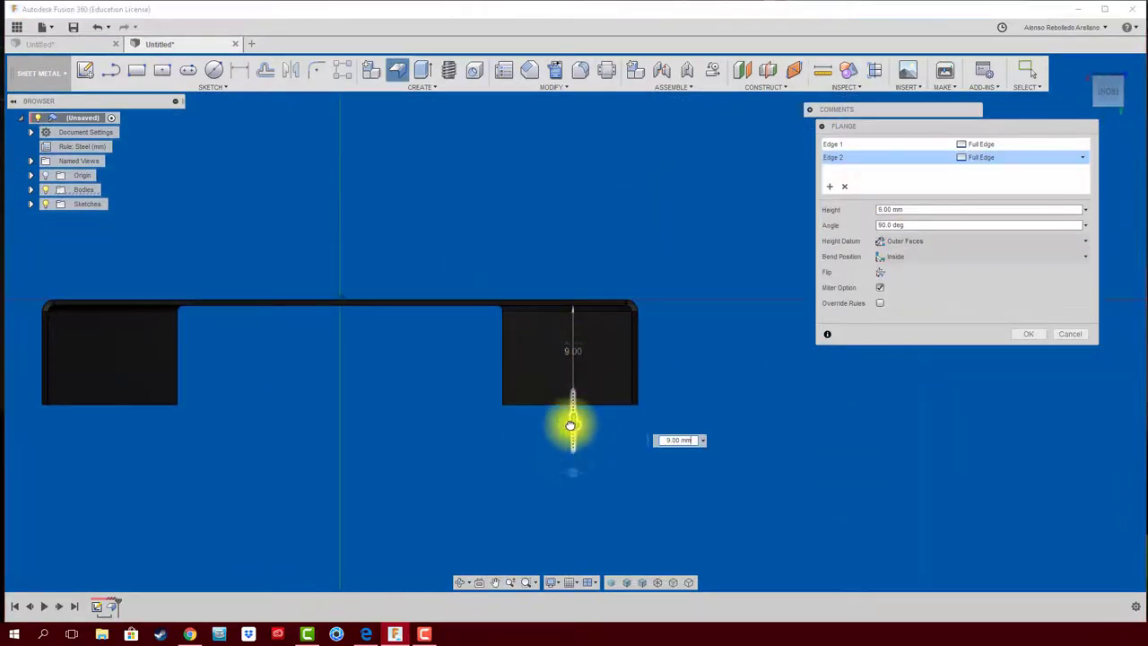
pyautogui.moveTo(569, 389); pyautogui.dragTo(572, 439)
pyautogui.press('F6')
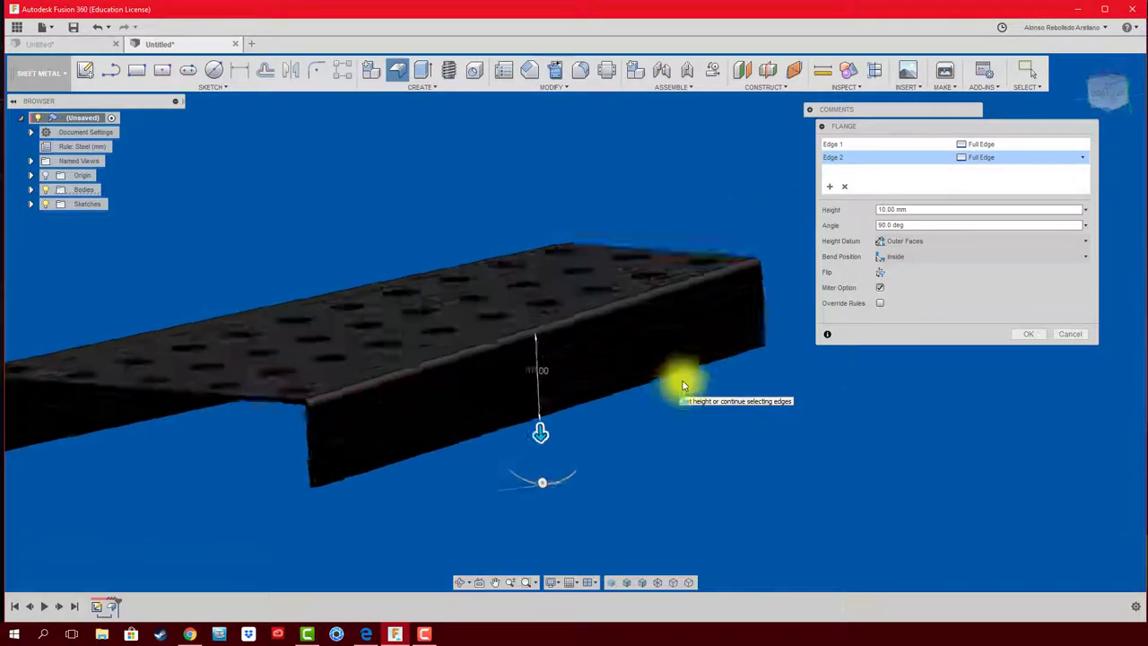
pyautogui.click(1028, 334)
pyautogui.moveTo(986, 349)
pyautogui.keyDown('shift'); pyautogui.mouseDown(button='middle')
pyautogui.moveTo(427, 471)
pyautogui.moveTo(374, 399)
pyautogui.moveTo(338, 272)
pyautogui.mouseUp(button='middle'); pyautogui.keyUp('shift')
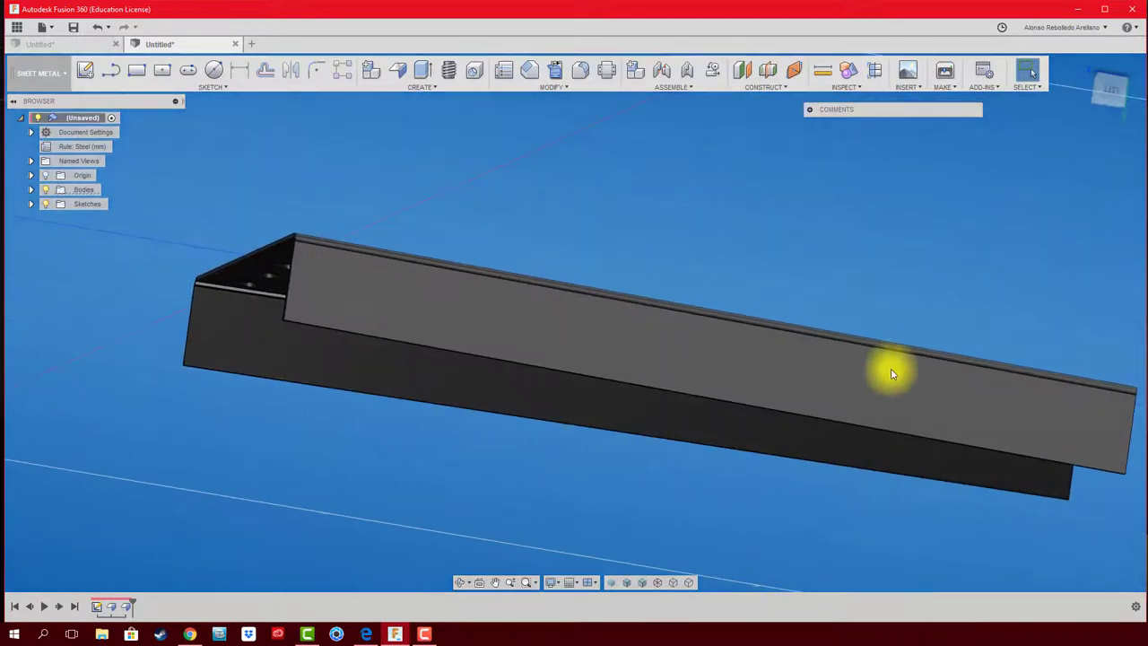
pyautogui.click(361, 635)
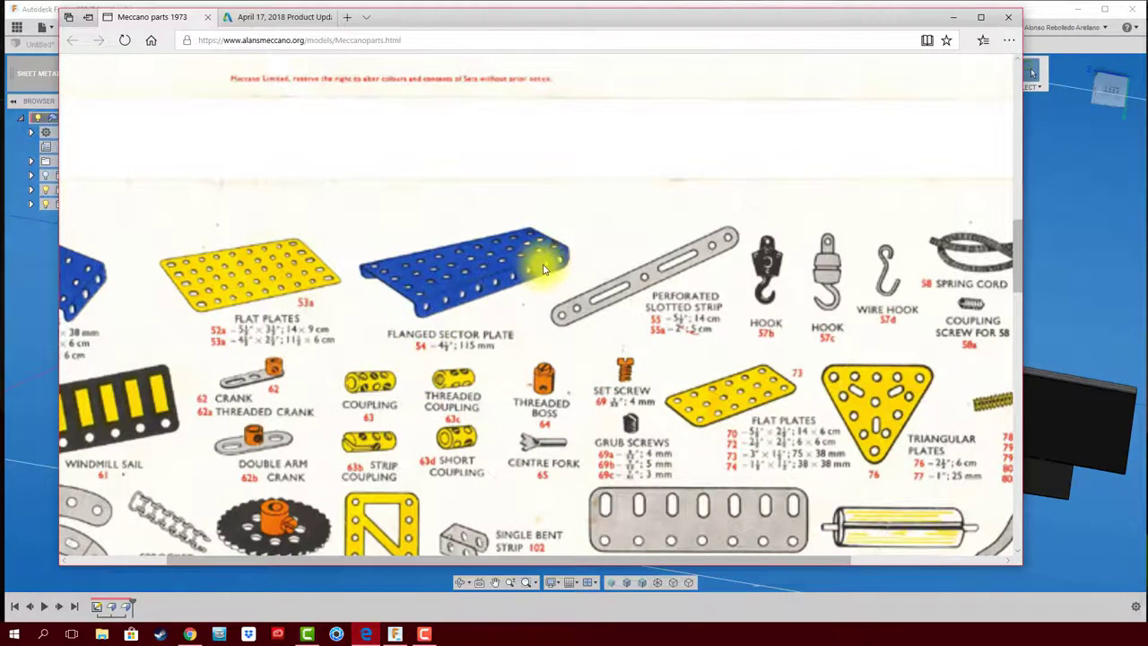
# Return to the Fusion 360 tray and orbit to show its perforated top.
pyautogui.click(1139, 256)
pyautogui.moveTo(1053, 261)
pyautogui.keyDown('shift'); pyautogui.mouseDown(button='middle')
pyautogui.moveTo(564, 384)
pyautogui.moveTo(487, 389)
pyautogui.moveTo(482, 401)
pyautogui.moveTo(466, 364)
pyautogui.moveTo(166, 115)
pyautogui.mouseUp(button='middle'); pyautogui.keyUp('shift')
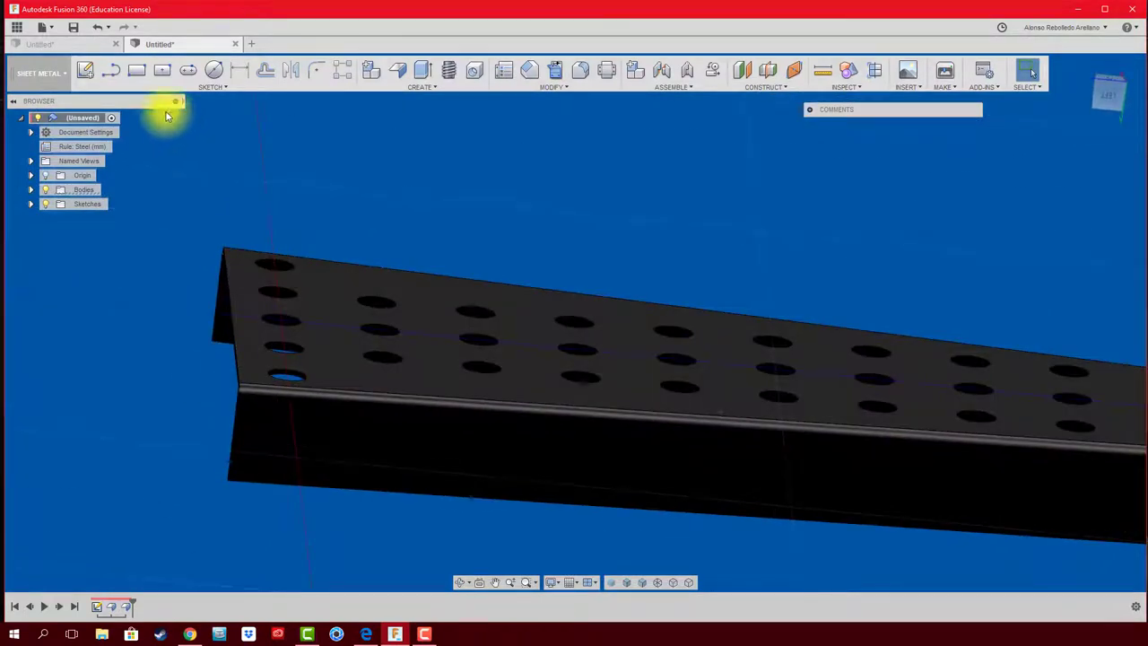
pyautogui.click(214, 70)
# Sketch a 4 mm circle on the side flange face and dimension it from the plate edge.
pyautogui.click(282, 458)
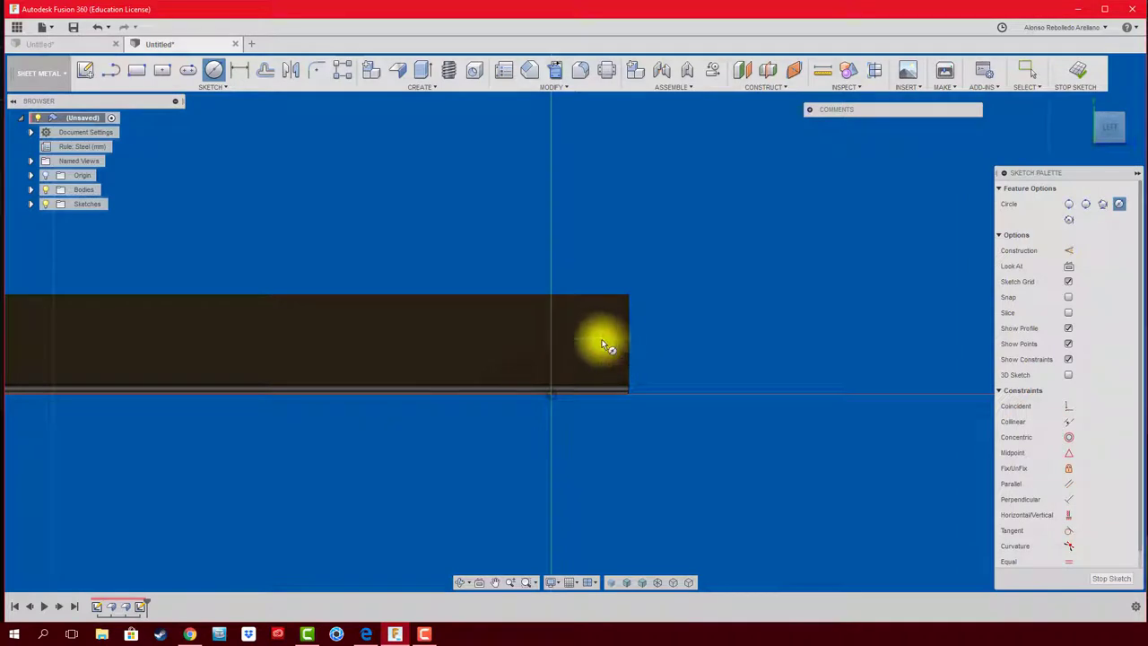
pyautogui.click(573, 339)
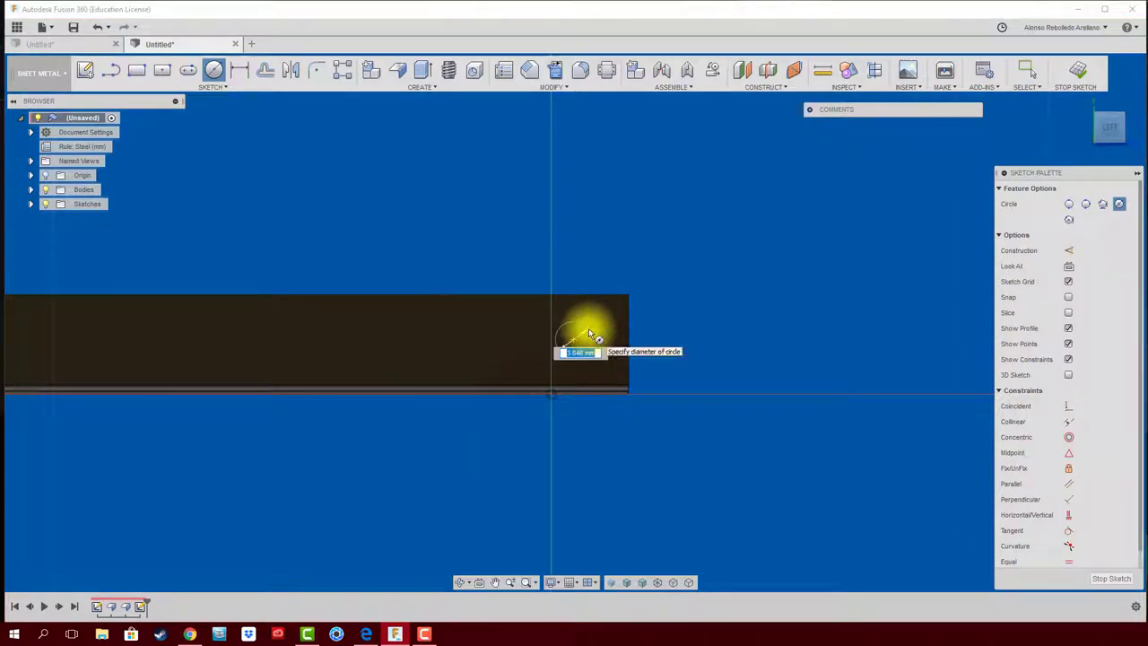
pyautogui.click(589, 328)
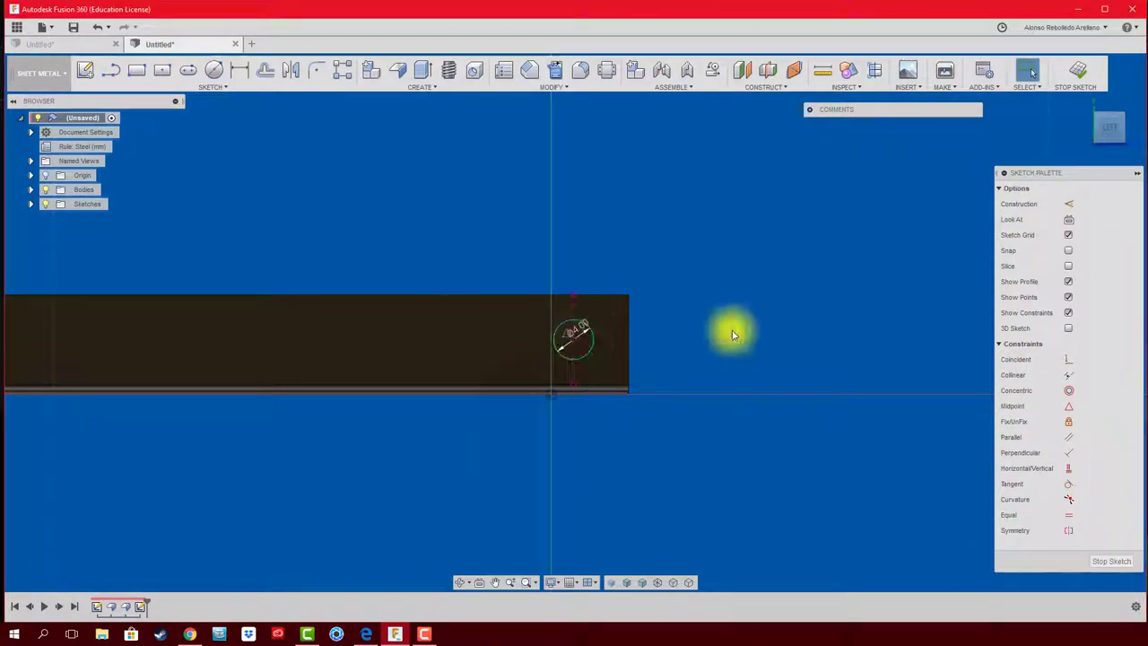
pyautogui.press('d')
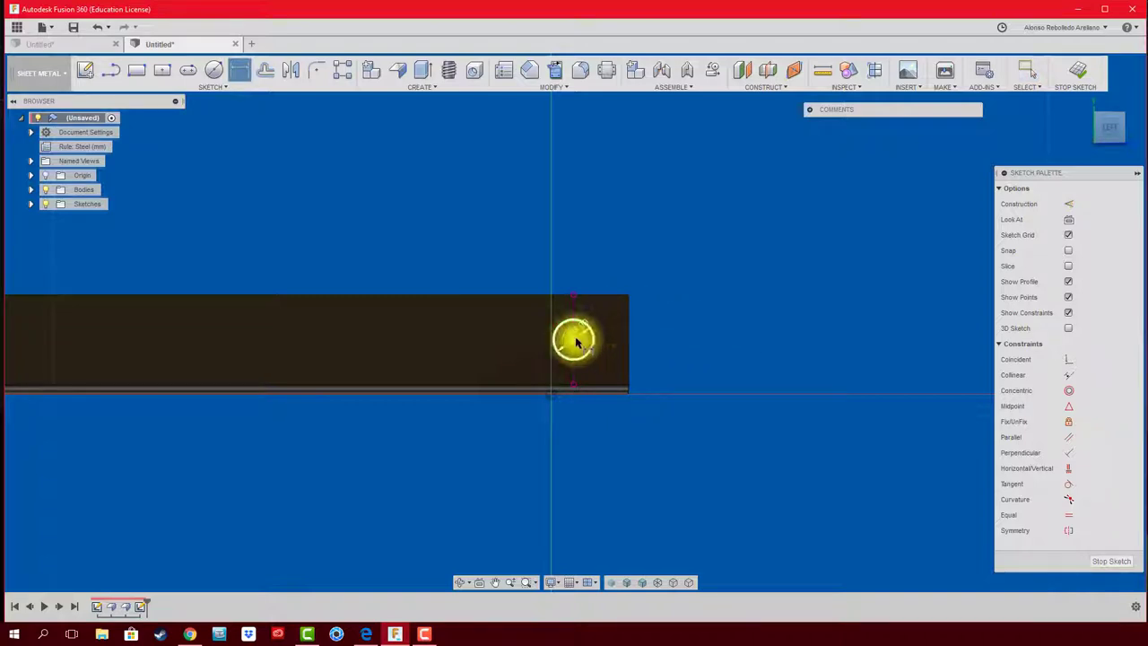
pyautogui.click(628, 341)
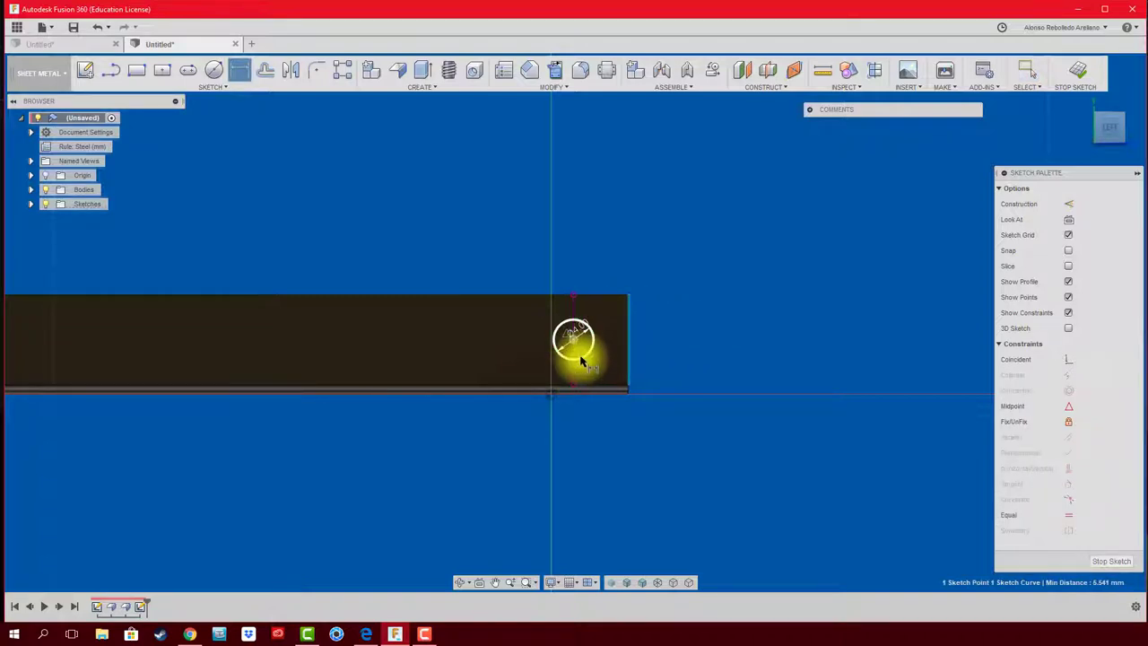
pyautogui.click(580, 358)
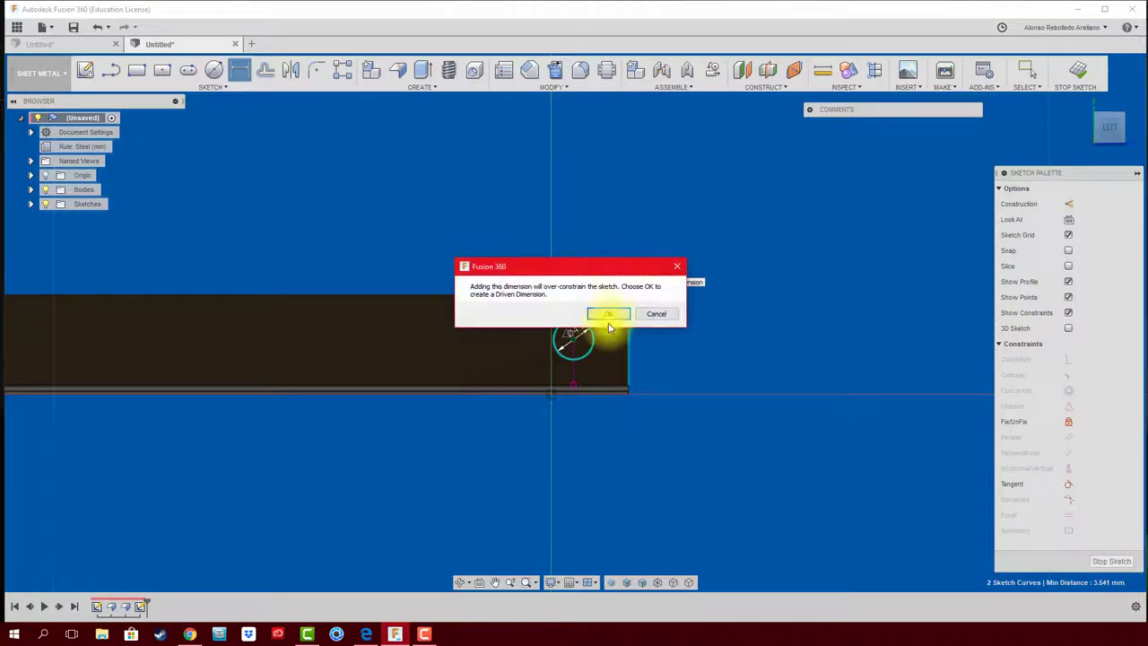
pyautogui.click(609, 315)
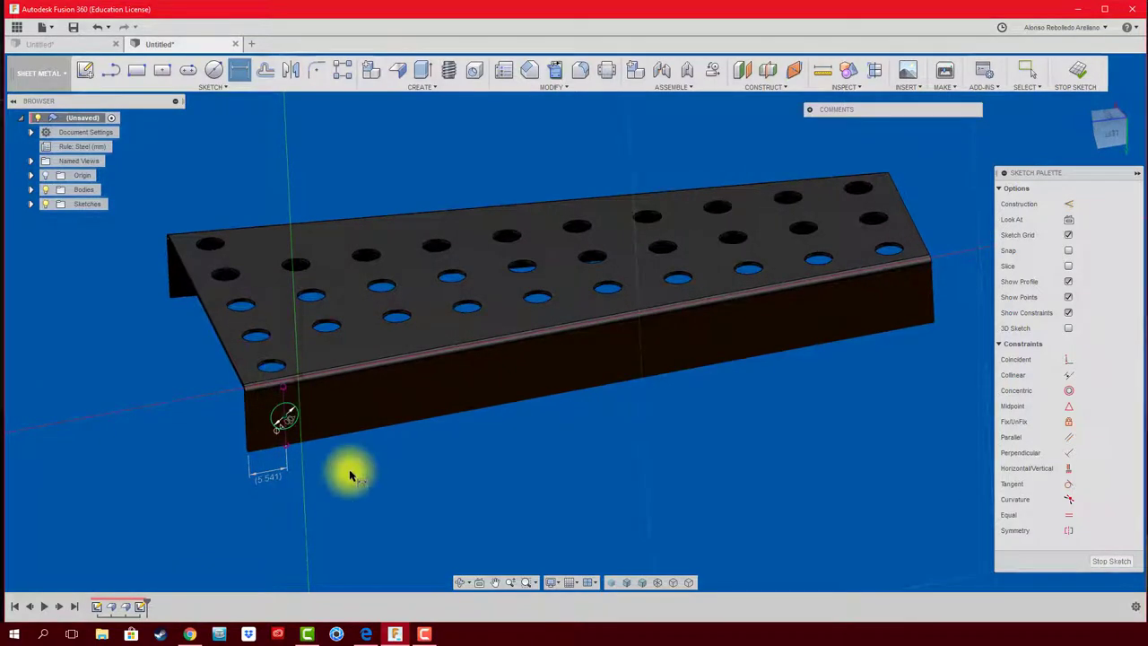
# View the flange face head-on and place the circle centre 5 mm from the flange's end.
pyautogui.scroll(3, 290, 487)
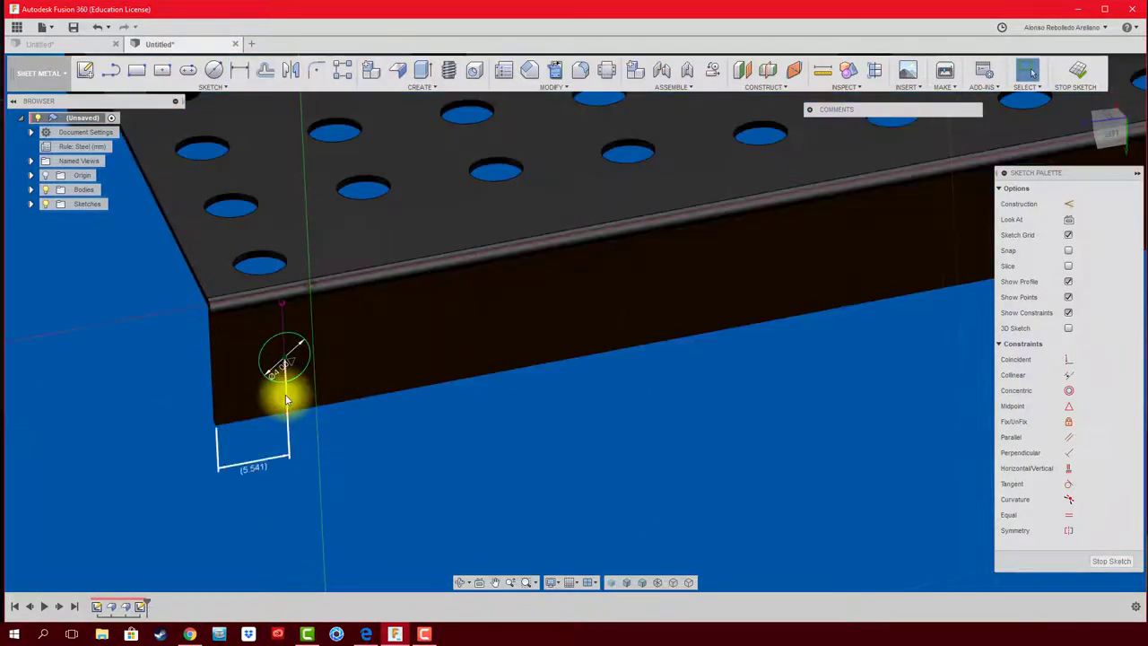
pyautogui.press('Escape')
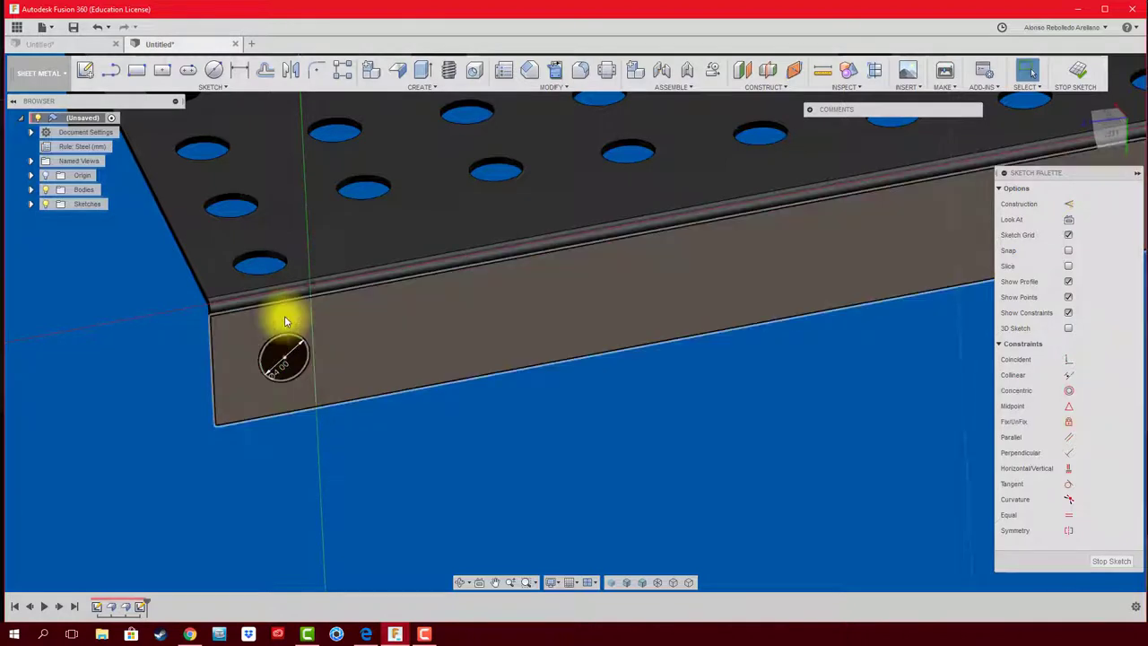
pyautogui.click(293, 373)
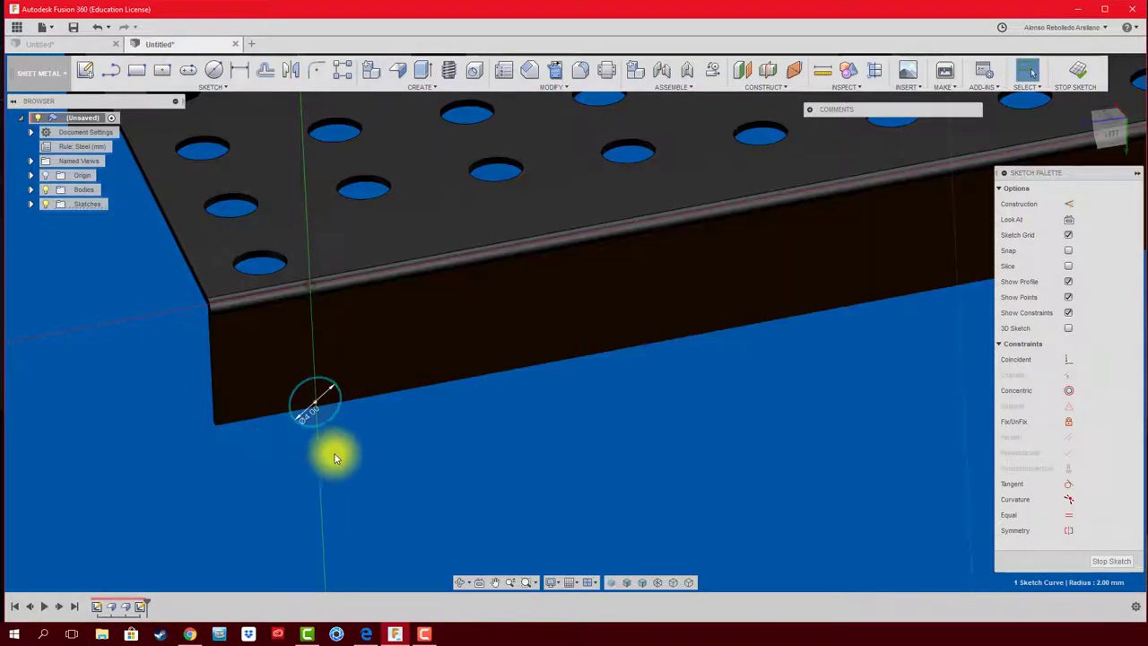
pyautogui.click(355, 460)
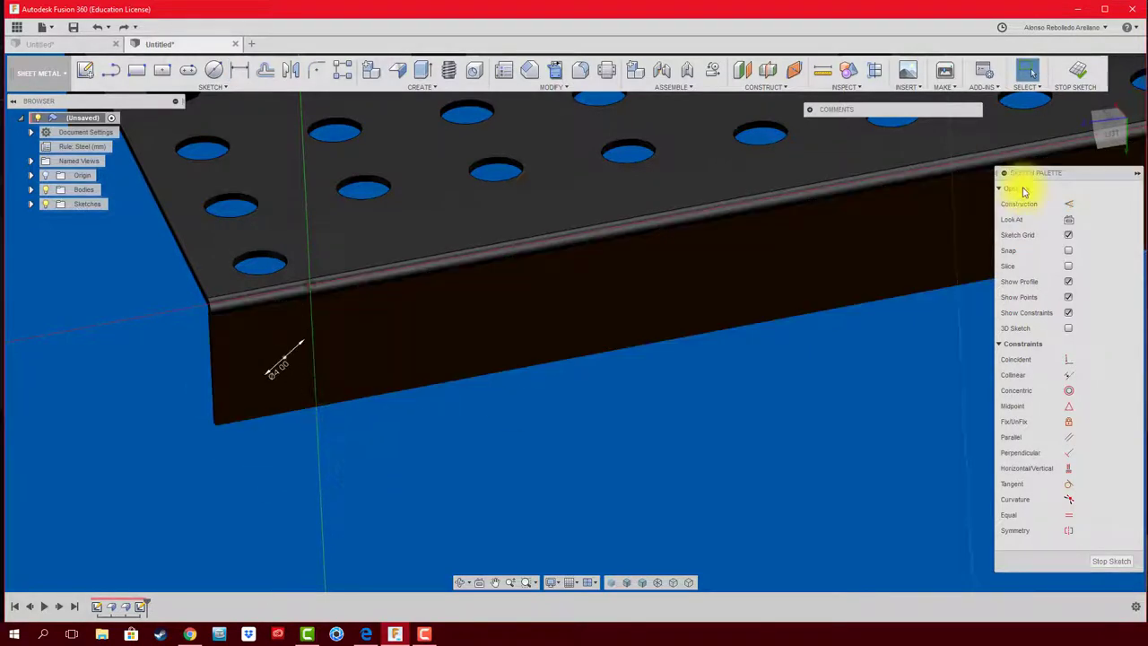
pyautogui.click(1109, 133)
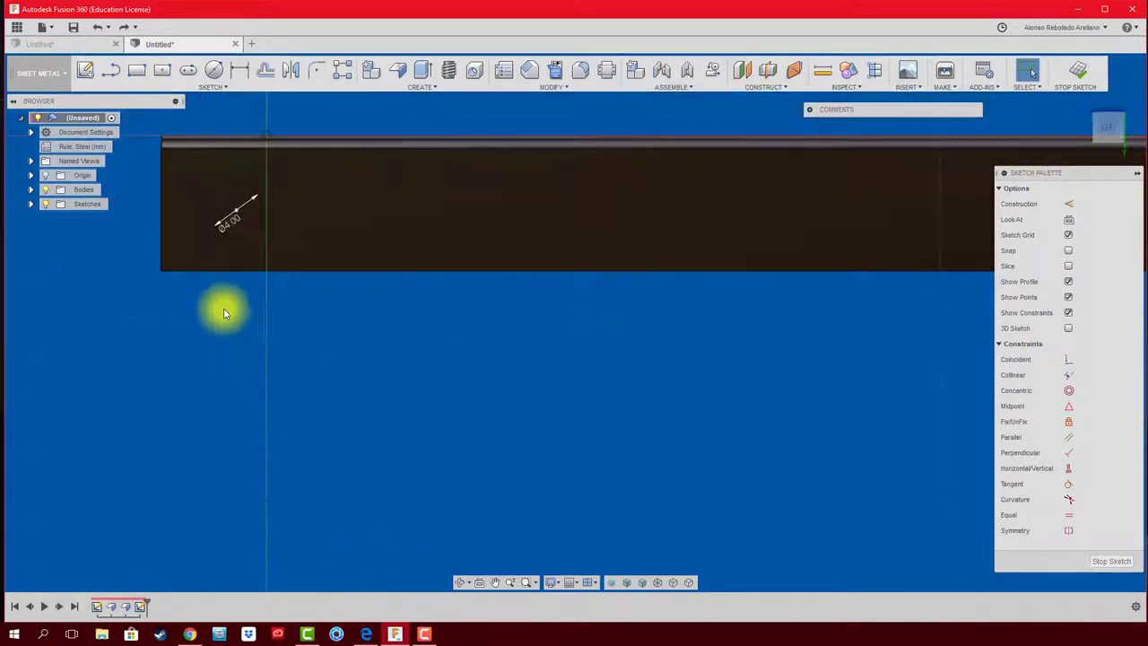
pyautogui.press('d')
pyautogui.click(422, 299)
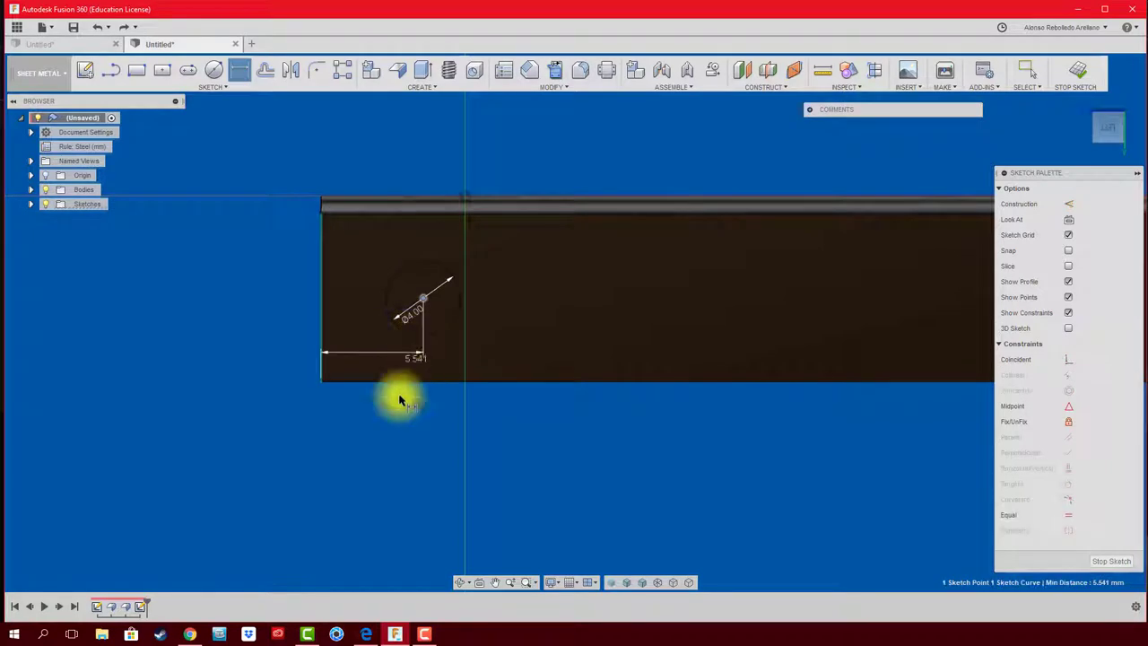
pyautogui.click(365, 481)
pyautogui.write('5')
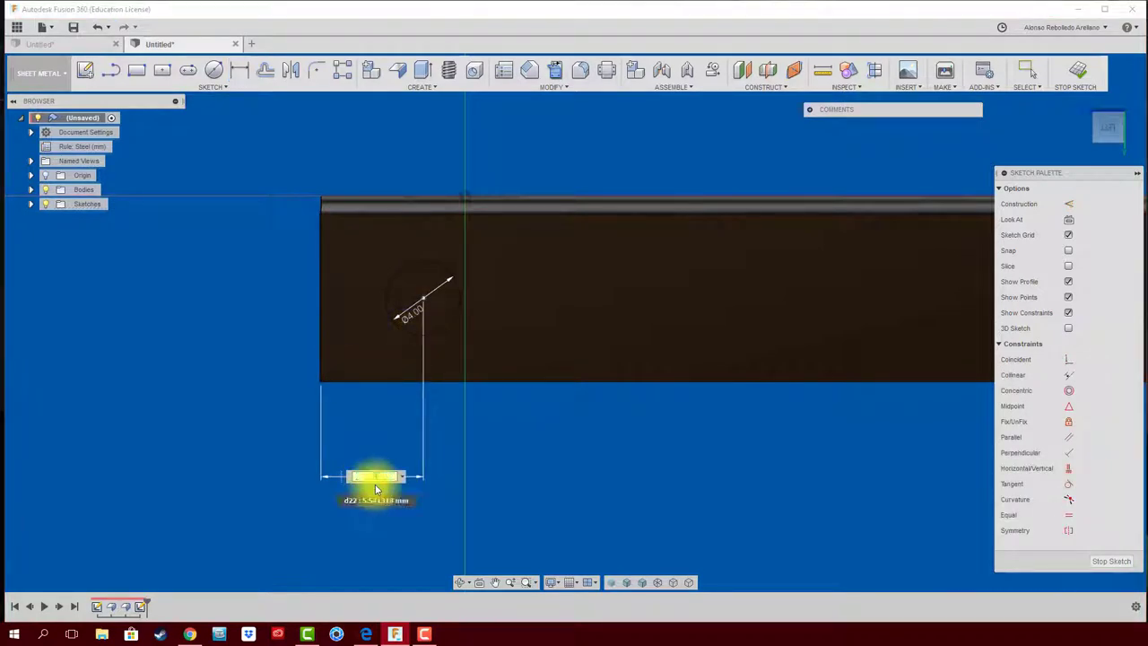
pyautogui.press('Return')
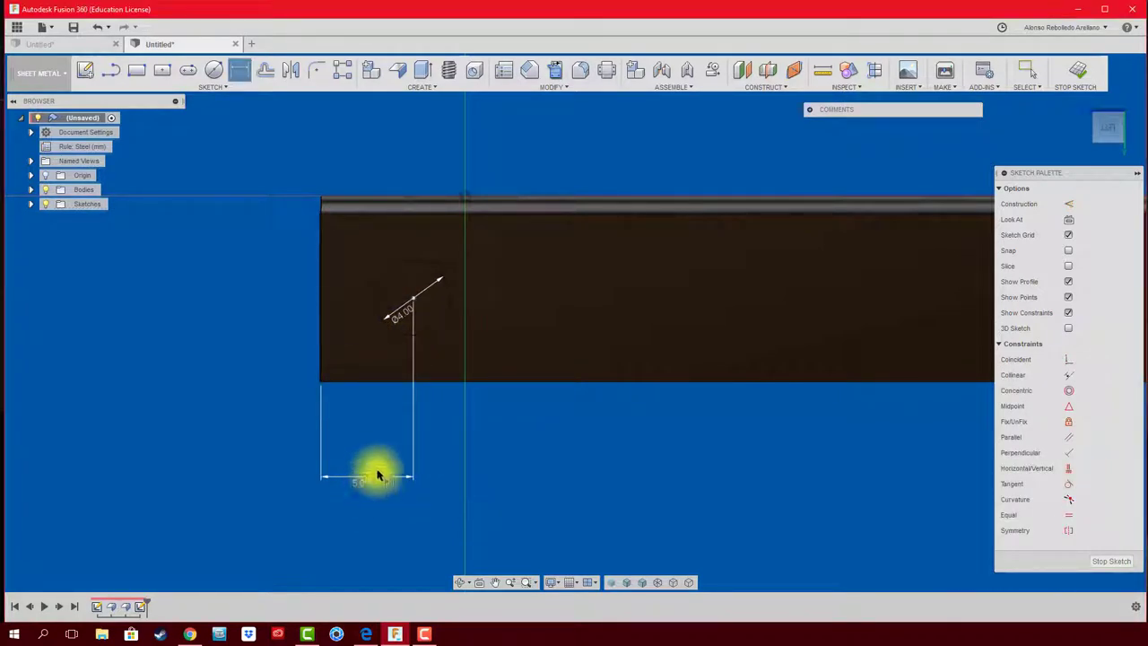
# Dimension the circle centre 5 mm above the flange's bottom edge.
pyautogui.click(413, 300)
pyautogui.click(416, 384)
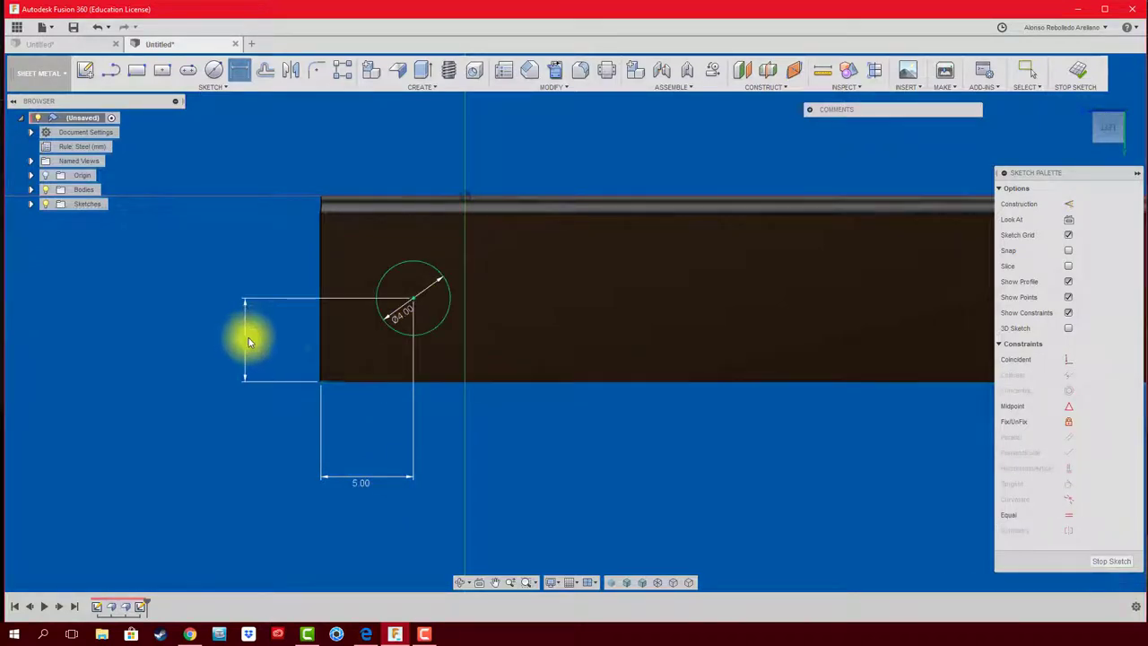
pyautogui.click(249, 340)
pyautogui.press('Return')
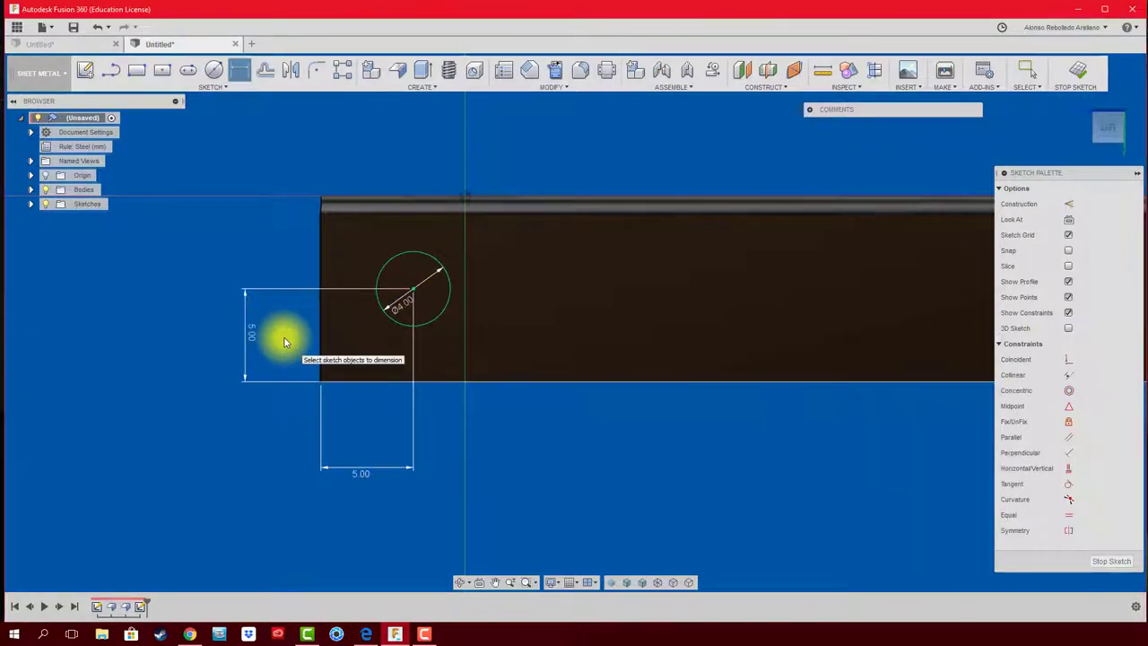
pyautogui.scroll(-3, 409, 418)
pyautogui.scroll(-3, 518, 437)
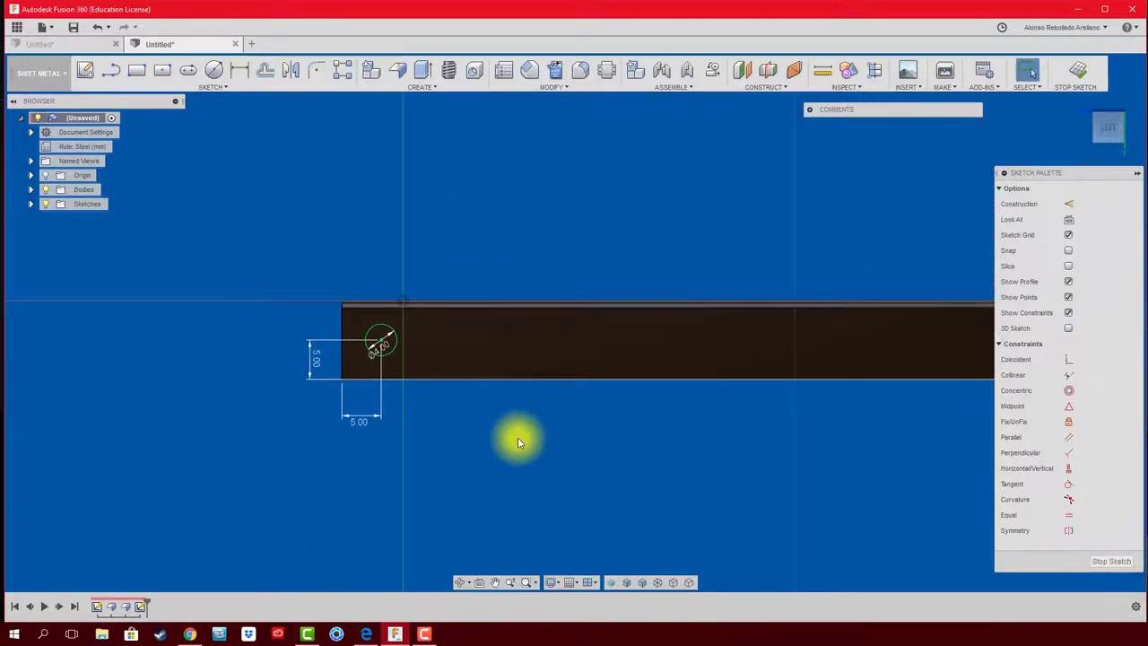
pyautogui.keyDown('shift'); pyautogui.moveTo(517, 437); pyautogui.dragTo(602, 417, button='middle'); pyautogui.keyUp('shift')
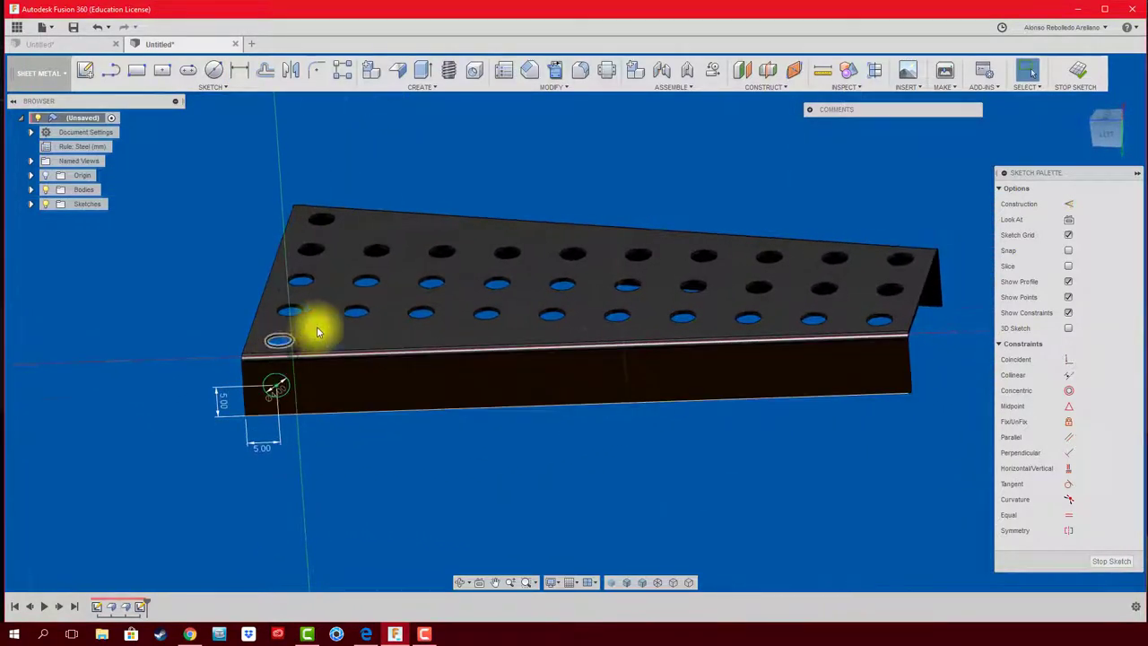
pyautogui.moveTo(627, 358)
pyautogui.keyDown('shift'); pyautogui.mouseDown(button='middle')
pyautogui.moveTo(520, 256)
pyautogui.moveTo(497, 183)
pyautogui.mouseUp(button='middle'); pyautogui.keyUp('shift')
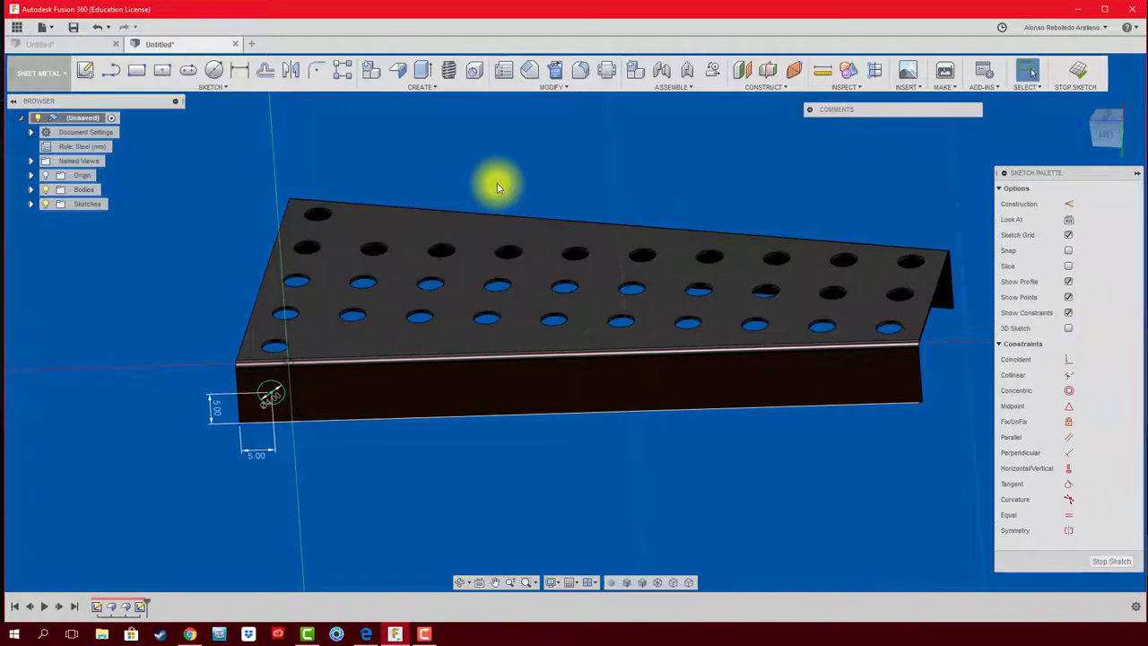
# Pattern the 4 mm flange circle into a row of 10, spaced 10 mm apart along the edge.
pyautogui.click(342, 70)
pyautogui.click(284, 403)
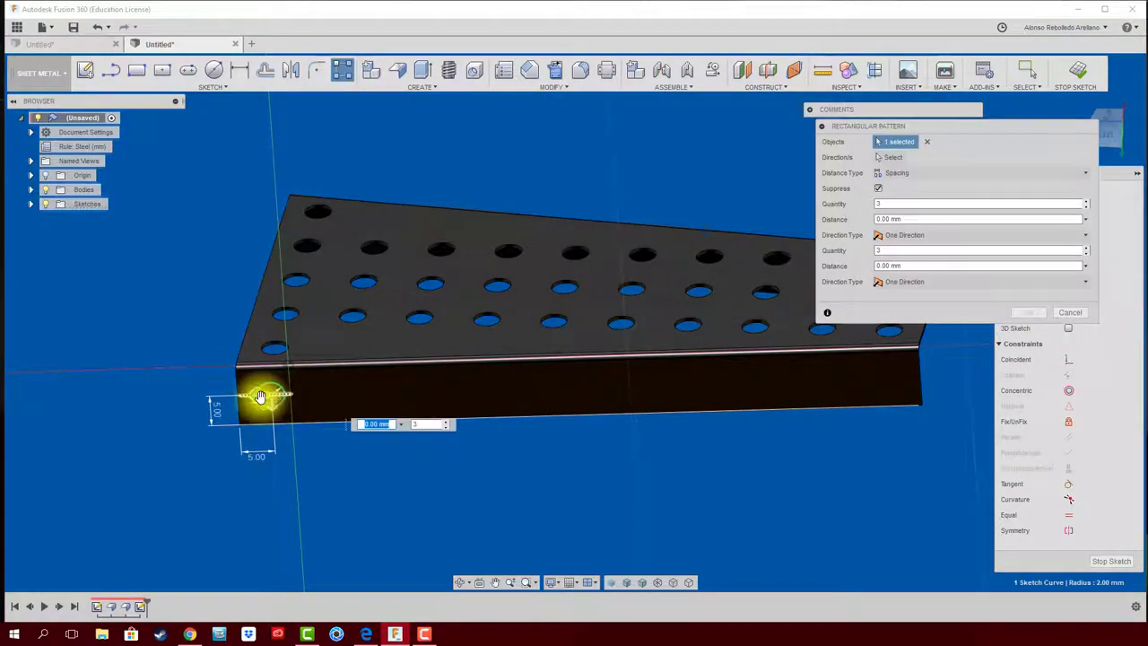
pyautogui.moveTo(259, 395); pyautogui.dragTo(615, 383)
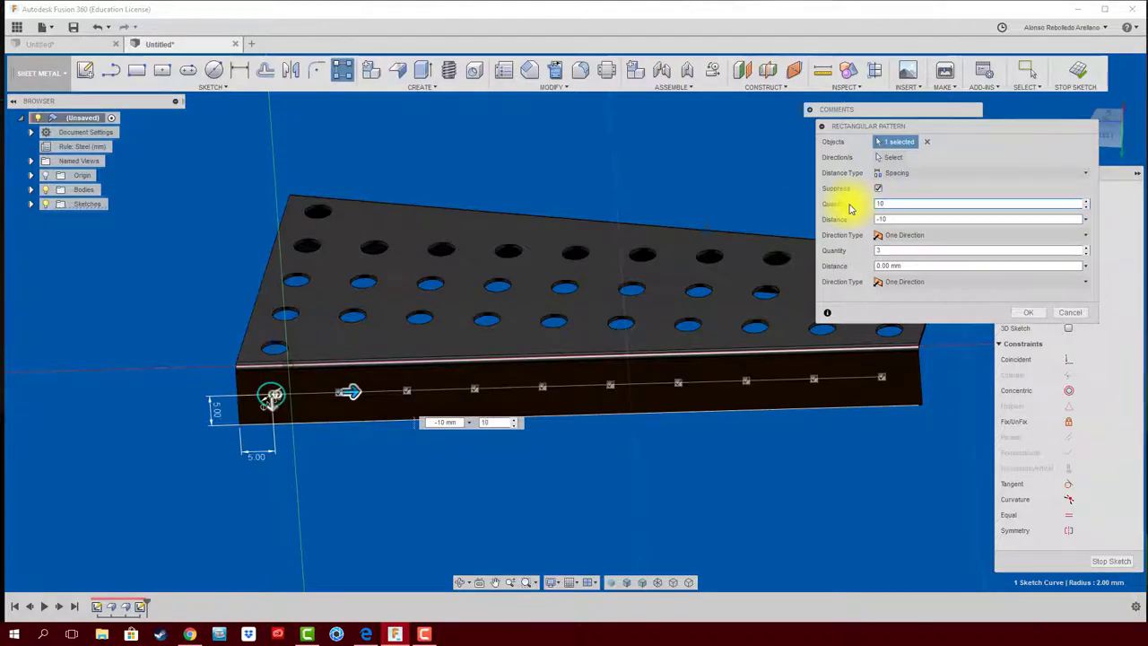
pyautogui.scroll(2, 748, 384)
pyautogui.scroll(2, 640, 454)
pyautogui.scroll(2, 672, 449)
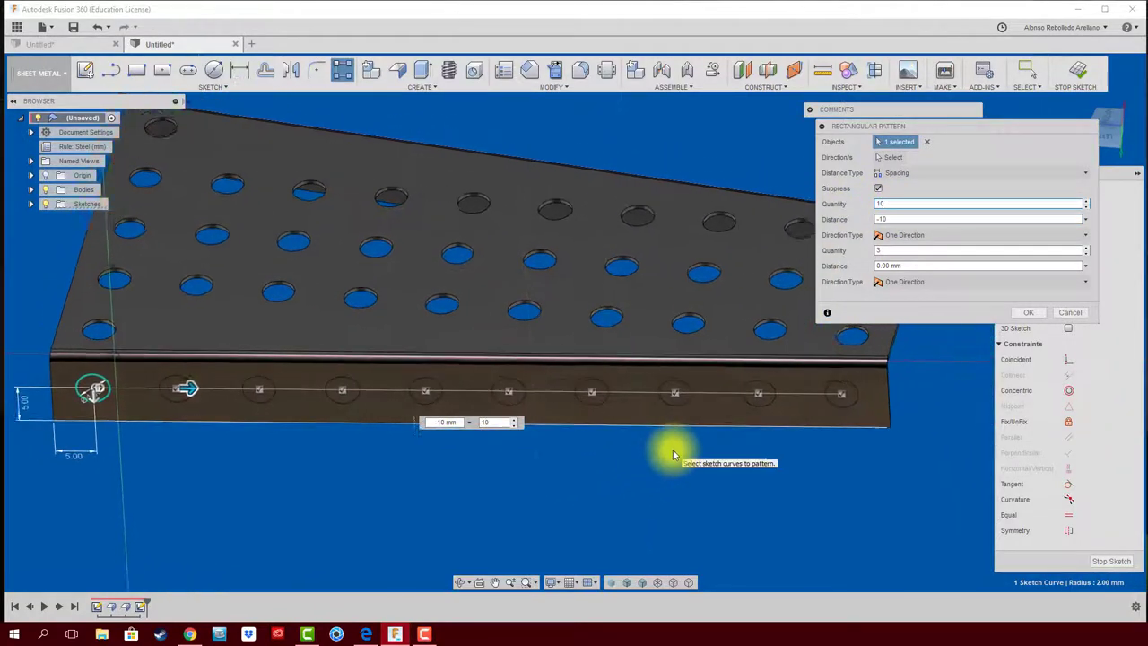
pyautogui.keyDown('shift'); pyautogui.moveTo(672, 449); pyautogui.dragTo(1032, 315, button='middle'); pyautogui.keyUp('shift')
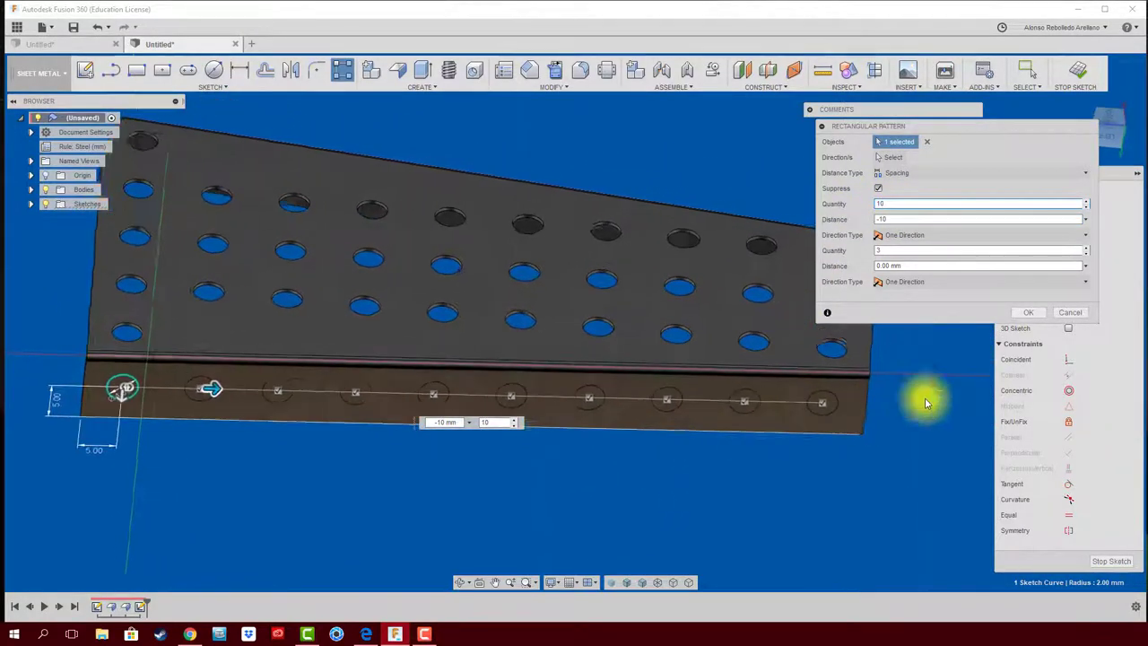
pyautogui.click(1033, 315)
pyautogui.keyDown('shift'); pyautogui.moveTo(815, 461); pyautogui.dragTo(754, 464, button='middle'); pyautogui.keyUp('shift')
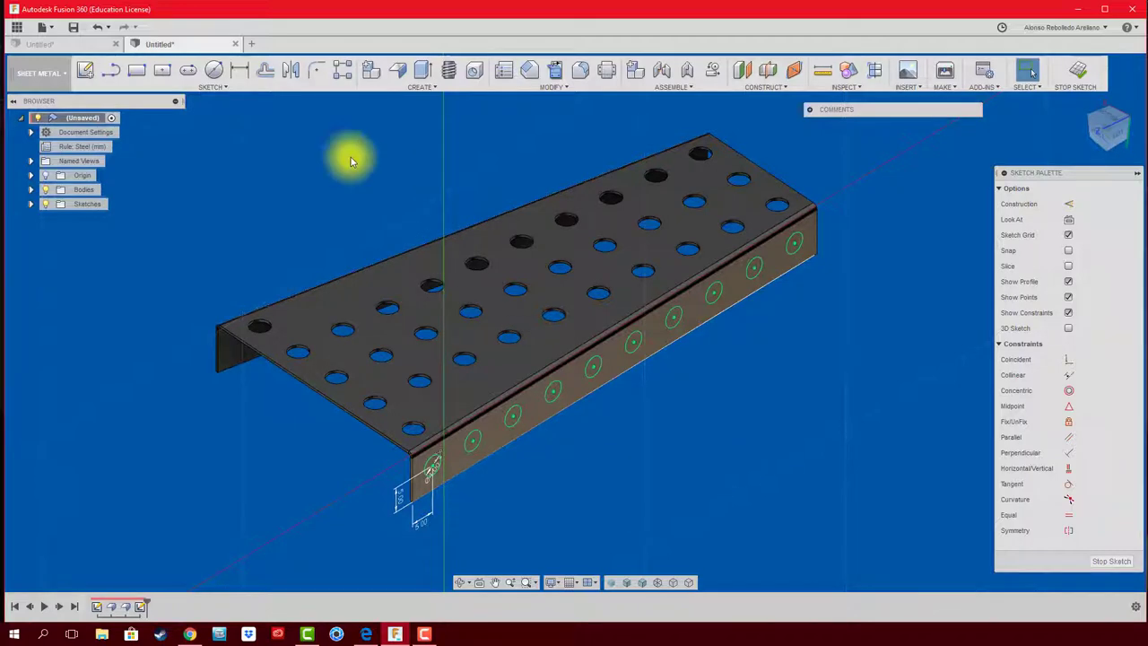
# Select the flange circle profiles for an extrude cut.
pyautogui.click(428, 76)
pyautogui.click(433, 464)
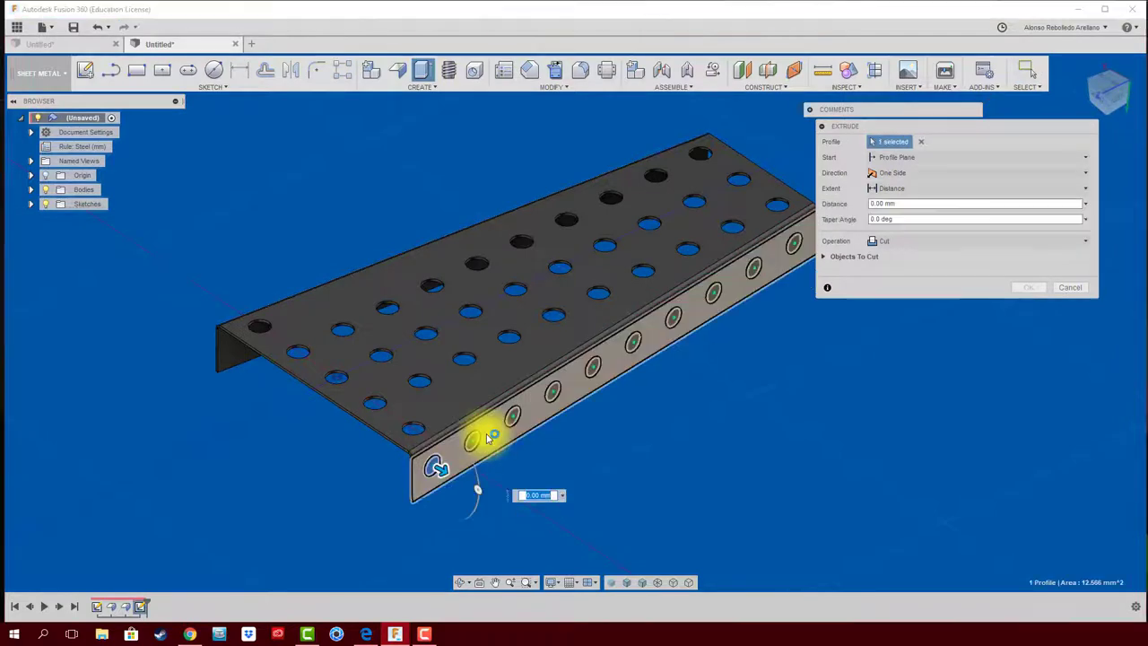
pyautogui.click(473, 441)
pyautogui.click(551, 394)
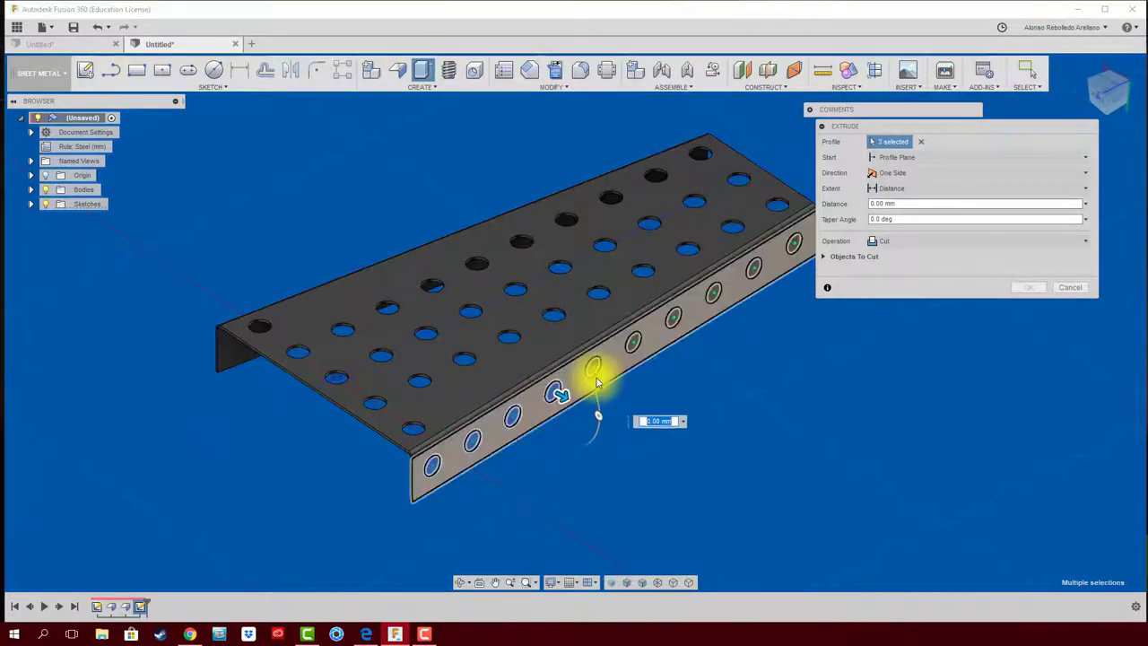
pyautogui.click(593, 366)
pyautogui.click(635, 343)
pyautogui.click(679, 327)
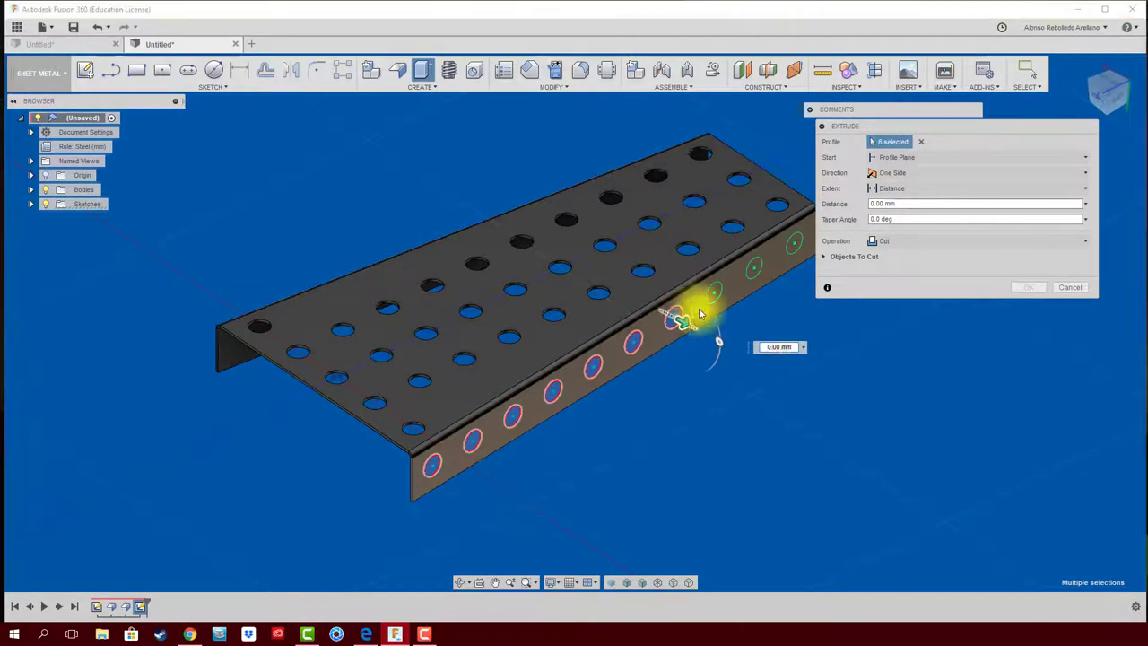
pyautogui.click(756, 267)
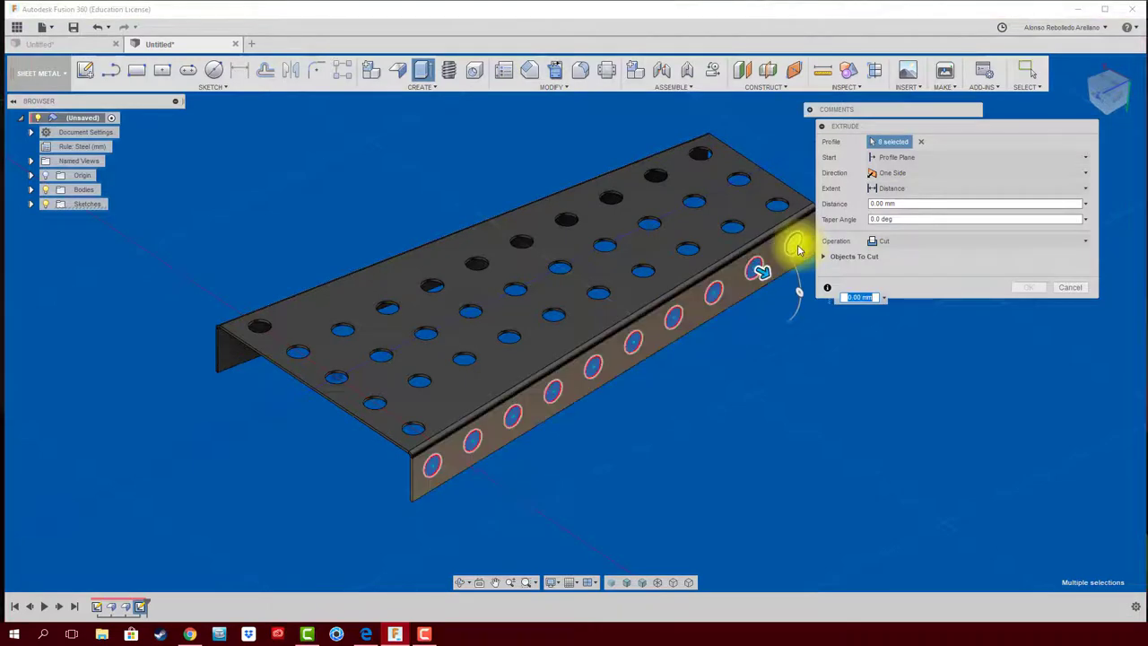
pyautogui.click(794, 244)
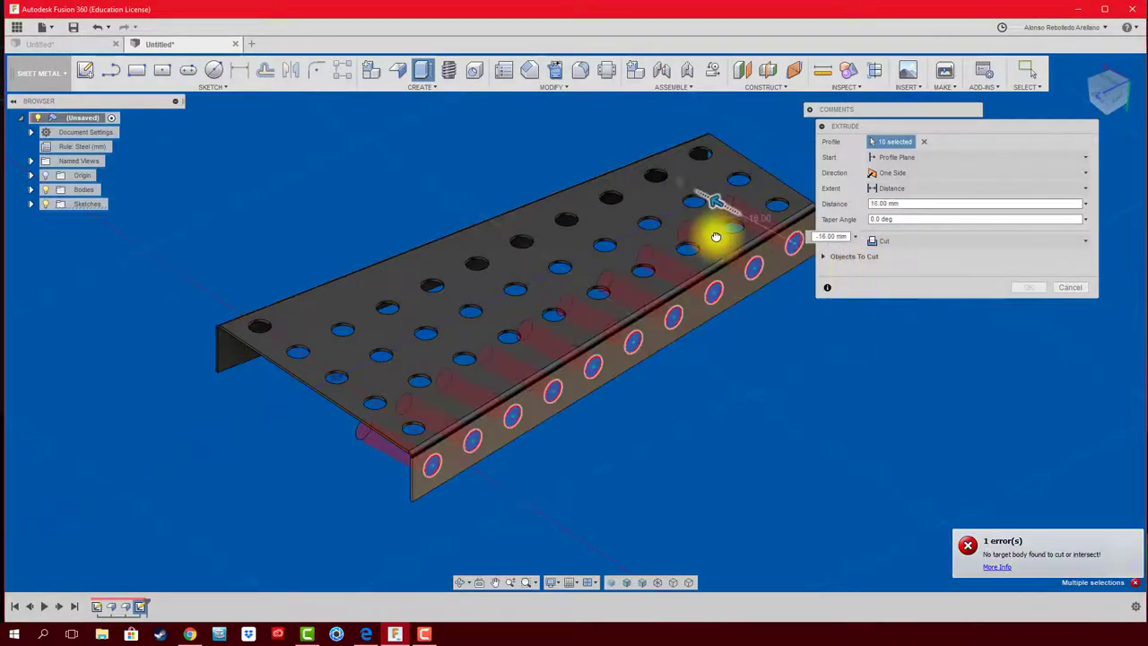
# Set a short cut depth through the flange only and apply the hole cut.
pyautogui.moveTo(711, 238); pyautogui.dragTo(469, 206)
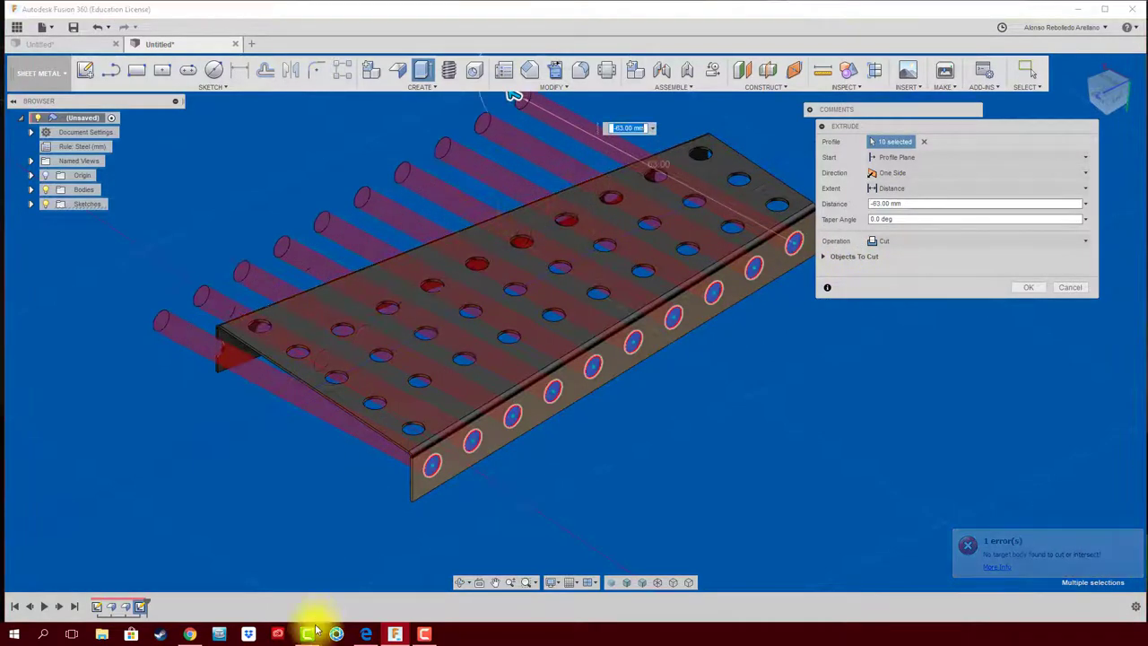
pyautogui.moveTo(185, 235)
pyautogui.keyDown('shift'); pyautogui.mouseDown(button='middle')
pyautogui.moveTo(296, 202)
pyautogui.moveTo(421, 100)
pyautogui.mouseUp(button='middle'); pyautogui.keyUp('shift')
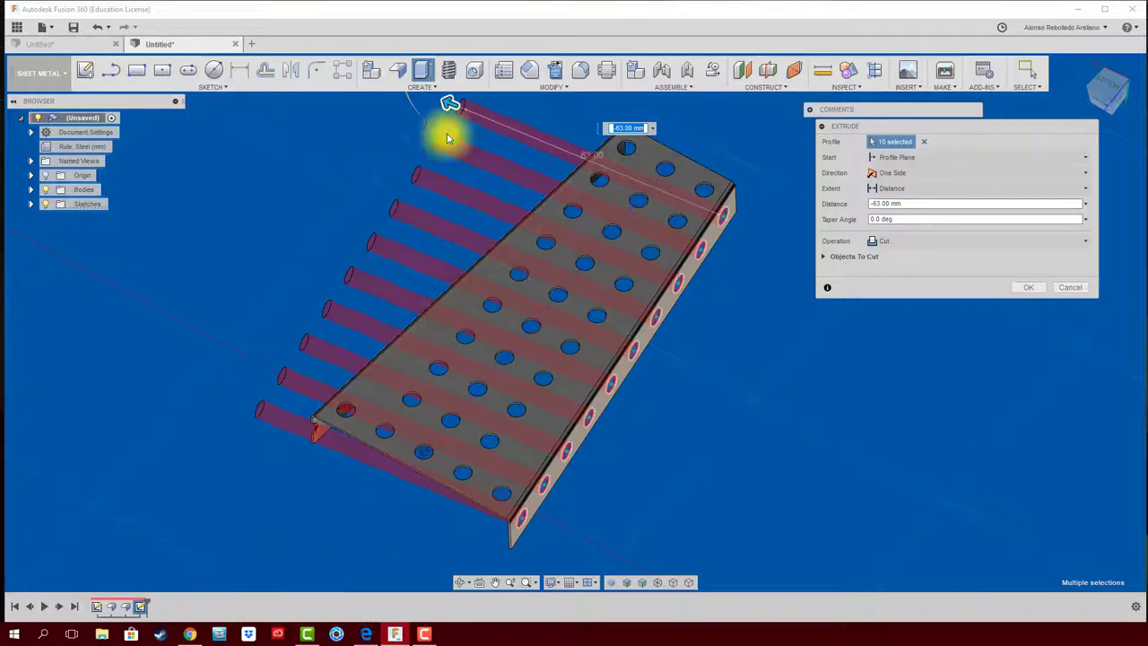
pyautogui.moveTo(446, 103); pyautogui.dragTo(668, 176)
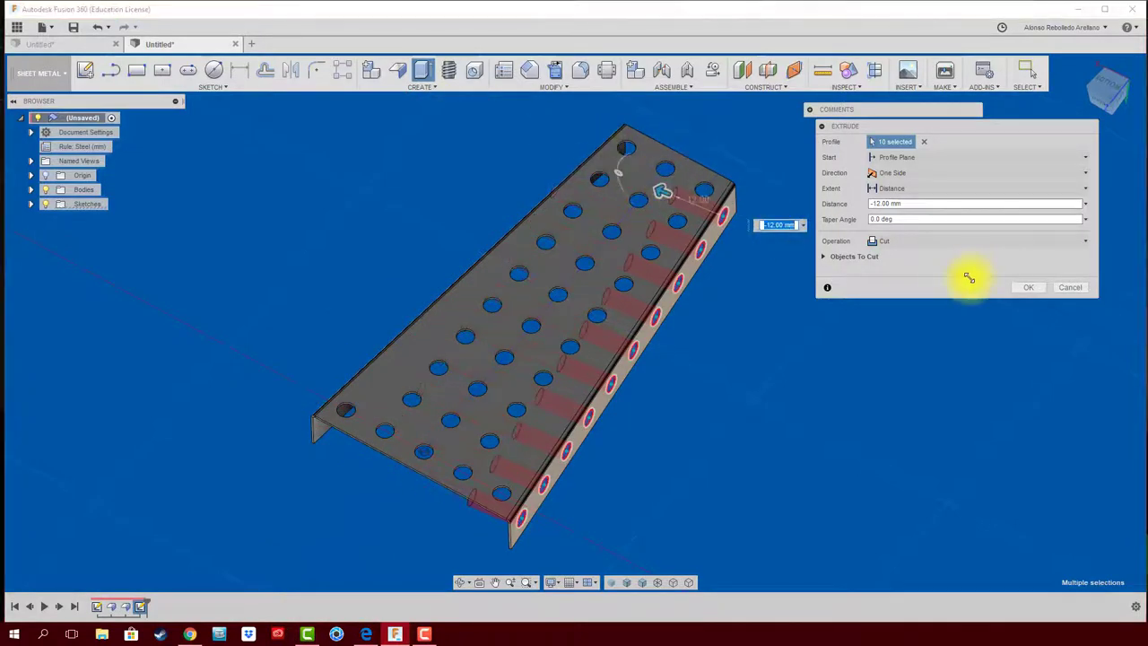
pyautogui.click(1026, 287)
pyautogui.moveTo(803, 383)
pyautogui.keyDown('shift'); pyautogui.mouseDown(button='middle')
pyautogui.moveTo(327, 220)
pyautogui.moveTo(351, 192)
pyautogui.moveTo(586, 106)
pyautogui.mouseUp(button='middle'); pyautogui.keyUp('shift')
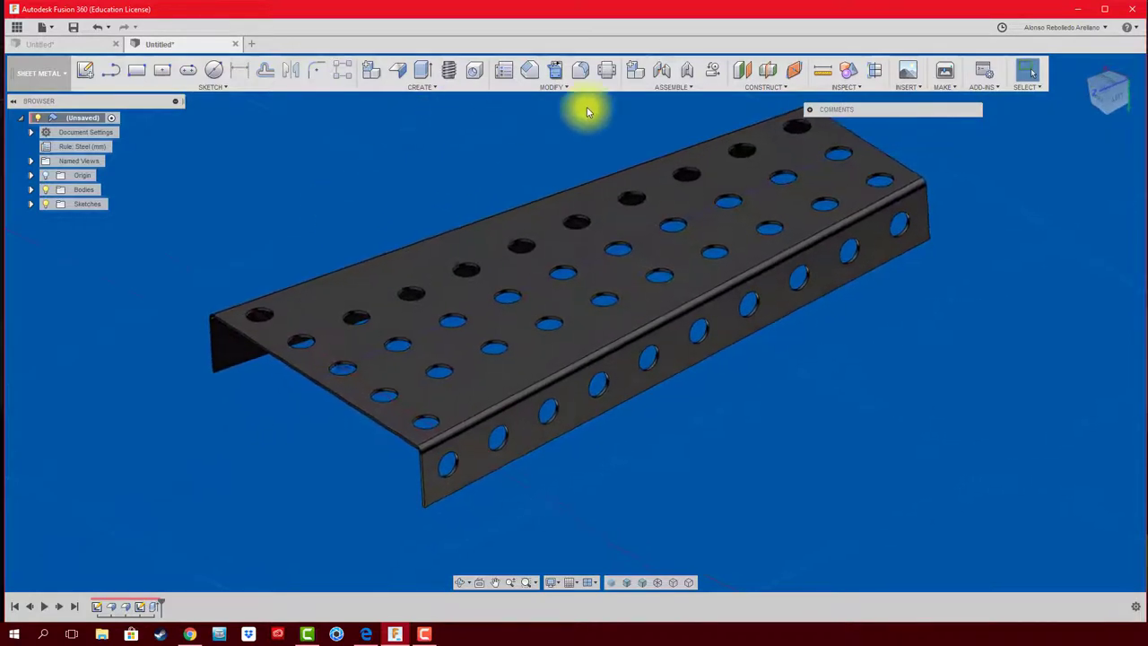
# Create a midplane construction plane between the two opposite side flange faces.
pyautogui.click(765, 69)
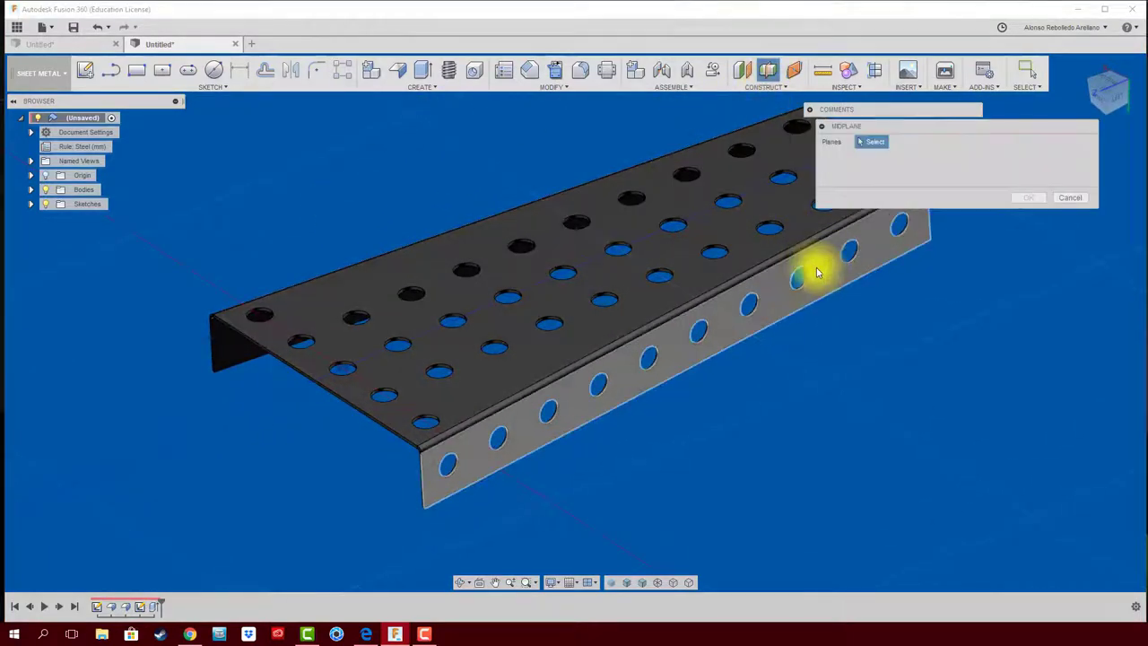
pyautogui.click(826, 271)
pyautogui.keyDown('shift'); pyautogui.moveTo(828, 277); pyautogui.dragTo(520, 274, button='middle'); pyautogui.keyUp('shift')
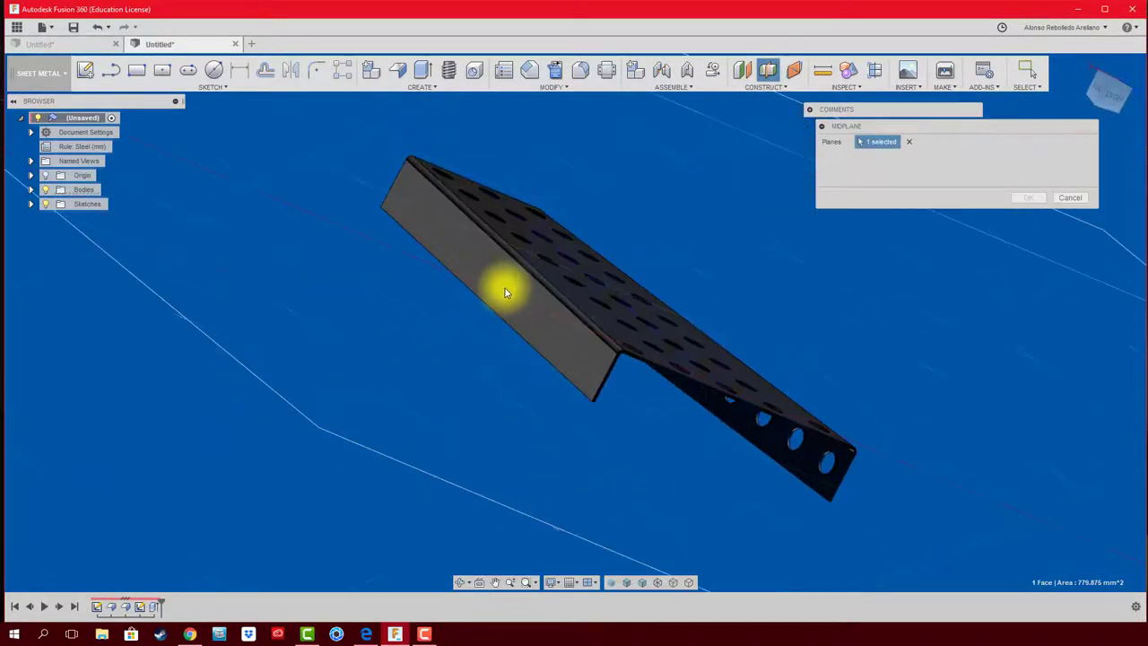
pyautogui.click(682, 266)
pyautogui.keyDown('shift'); pyautogui.moveTo(682, 266); pyautogui.dragTo(1039, 212, button='middle'); pyautogui.keyUp('shift')
pyautogui.click(1027, 198)
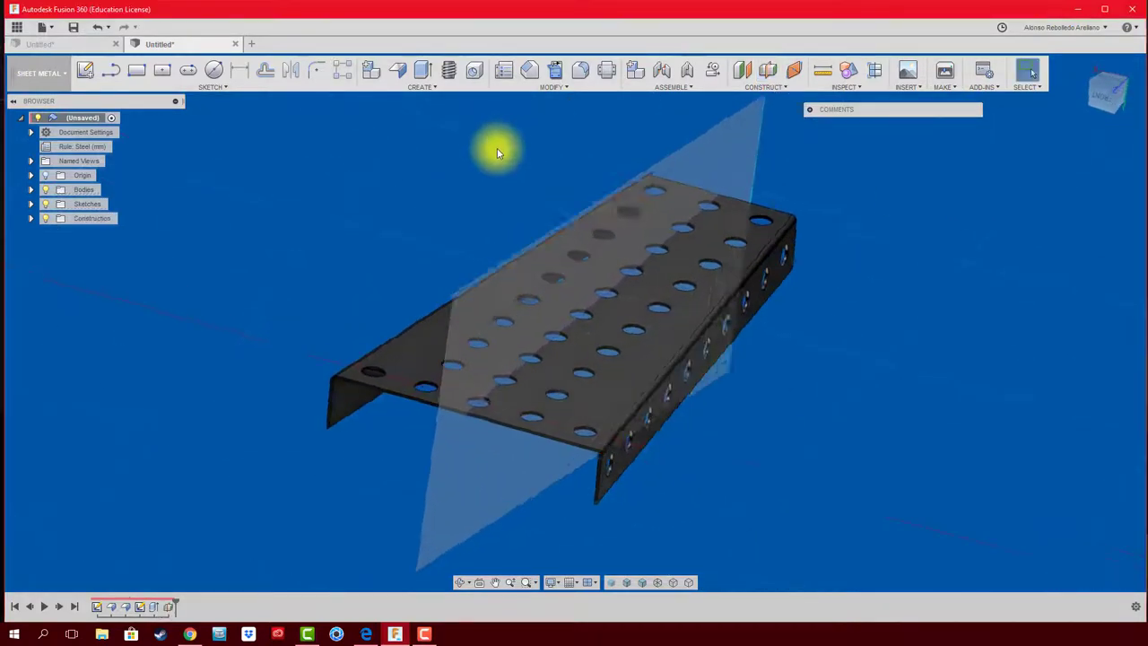
pyautogui.moveTo(497, 148)
pyautogui.keyDown('shift'); pyautogui.mouseDown(button='middle')
pyautogui.moveTo(431, 151)
pyautogui.moveTo(390, 120)
pyautogui.moveTo(440, 93)
pyautogui.mouseUp(button='middle'); pyautogui.keyUp('shift')
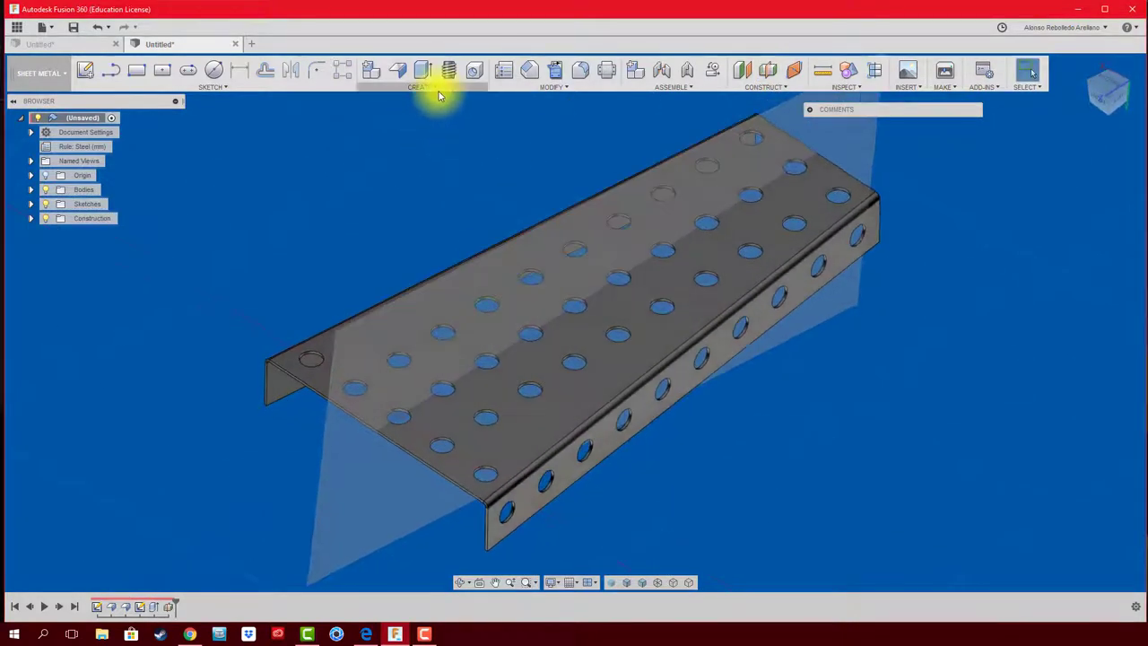
pyautogui.click(439, 89)
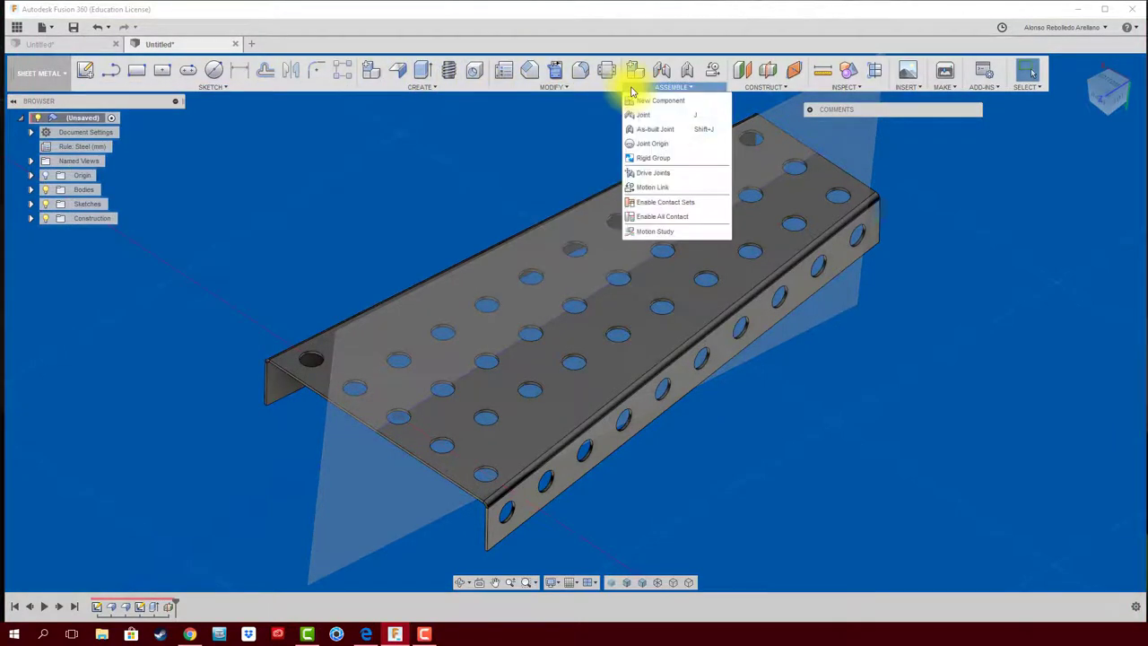
pyautogui.moveTo(213, 87)
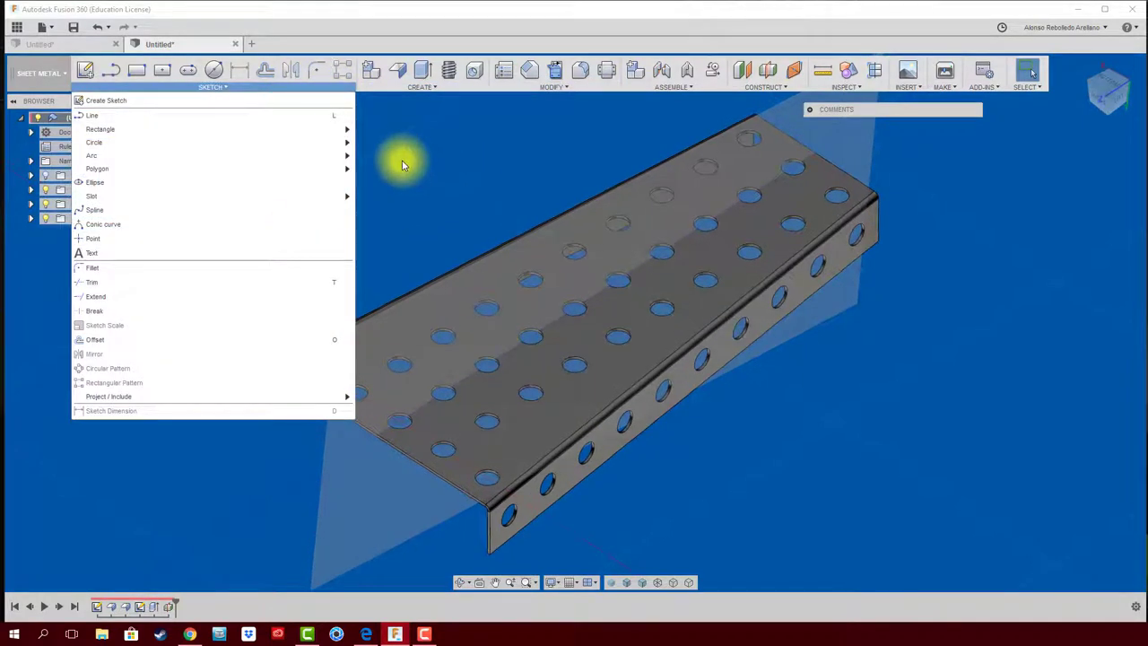
pyautogui.click(425, 90)
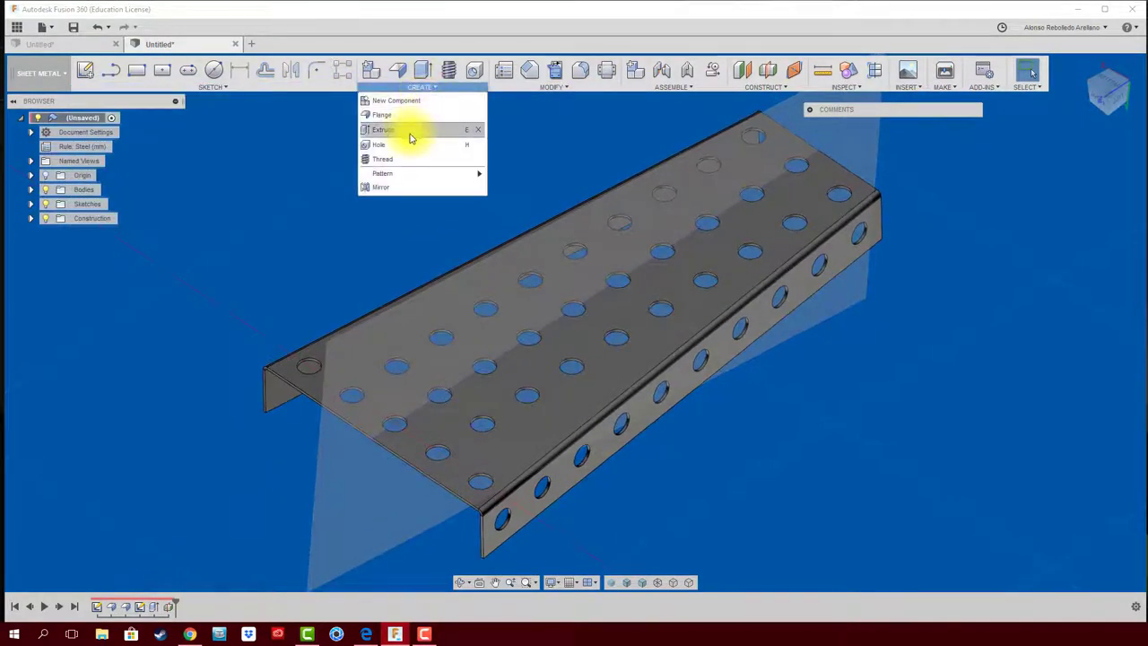
# Start a Mirror and select the round hole faces along one side flange.
pyautogui.click(375, 189)
pyautogui.moveTo(691, 372)
pyautogui.keyDown('shift'); pyautogui.mouseDown(button='middle')
pyautogui.moveTo(595, 461)
pyautogui.moveTo(556, 469)
pyautogui.moveTo(494, 518)
pyautogui.moveTo(525, 512)
pyautogui.moveTo(532, 500)
pyautogui.moveTo(341, 513)
pyautogui.mouseUp(button='middle'); pyautogui.keyUp('shift')
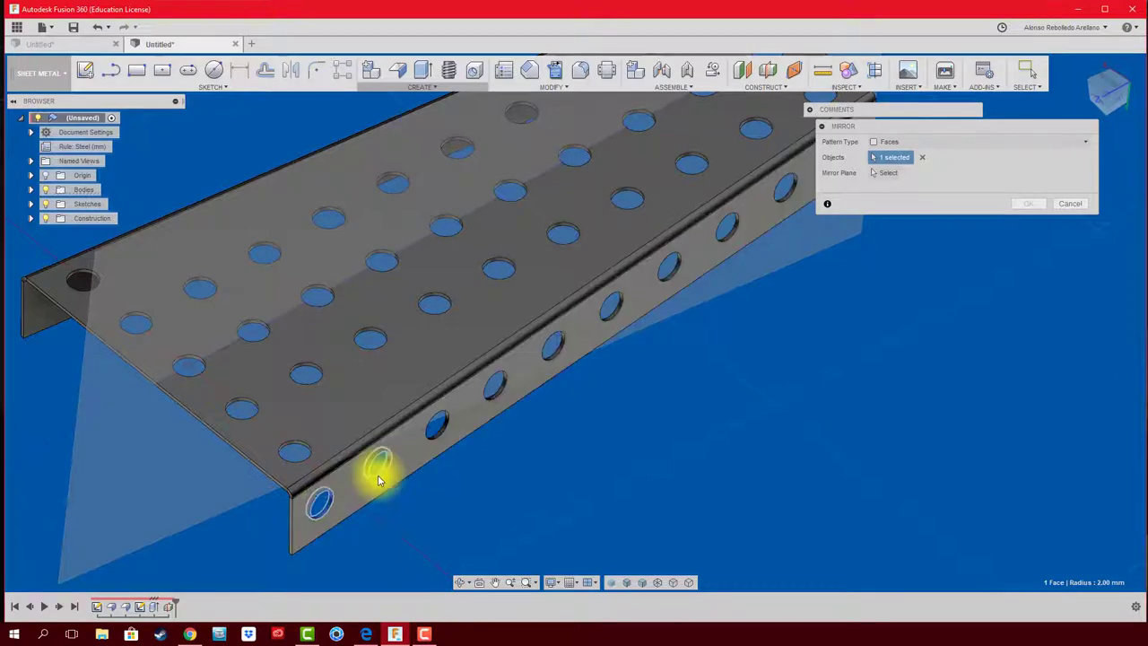
pyautogui.click(439, 431)
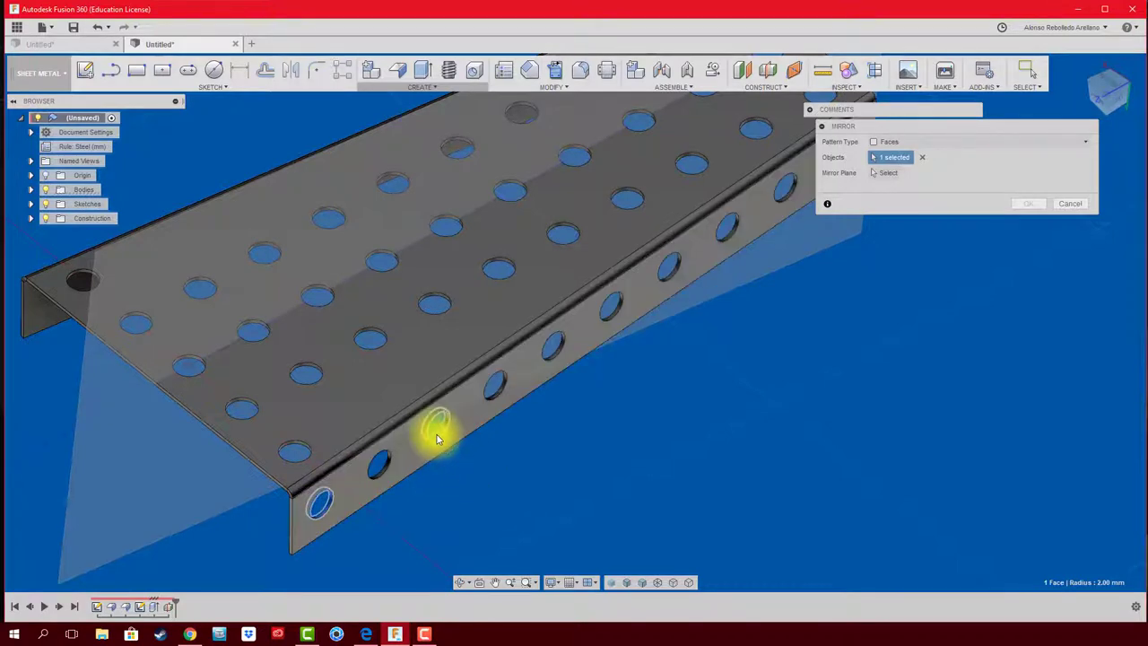
pyautogui.click(494, 389)
pyautogui.click(552, 349)
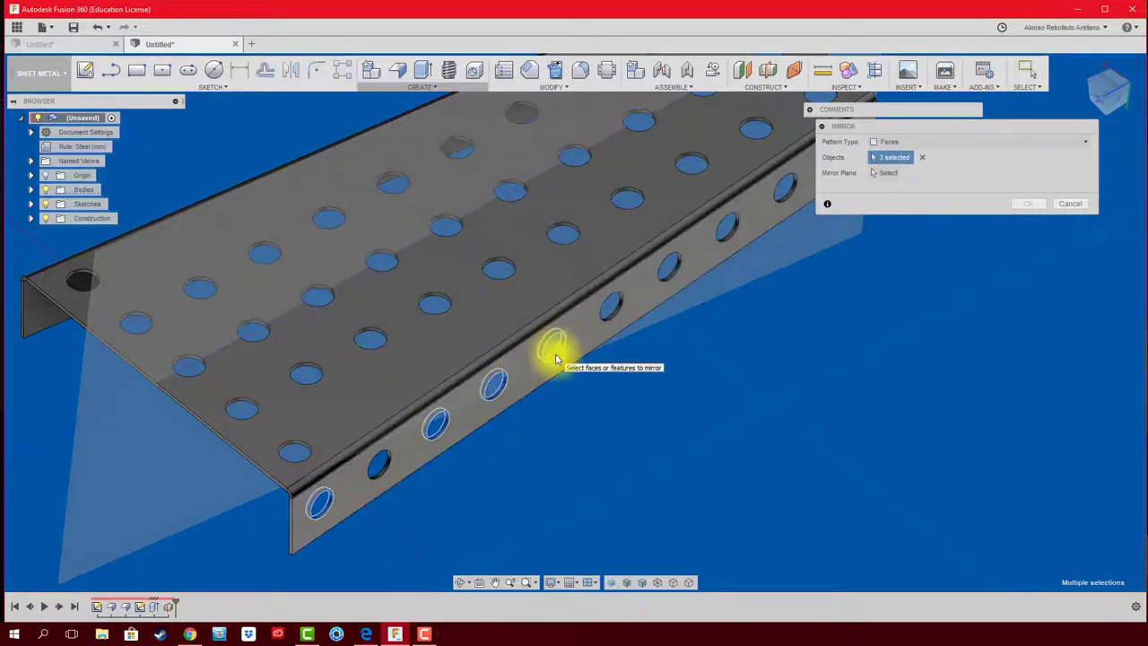
pyautogui.click(614, 319)
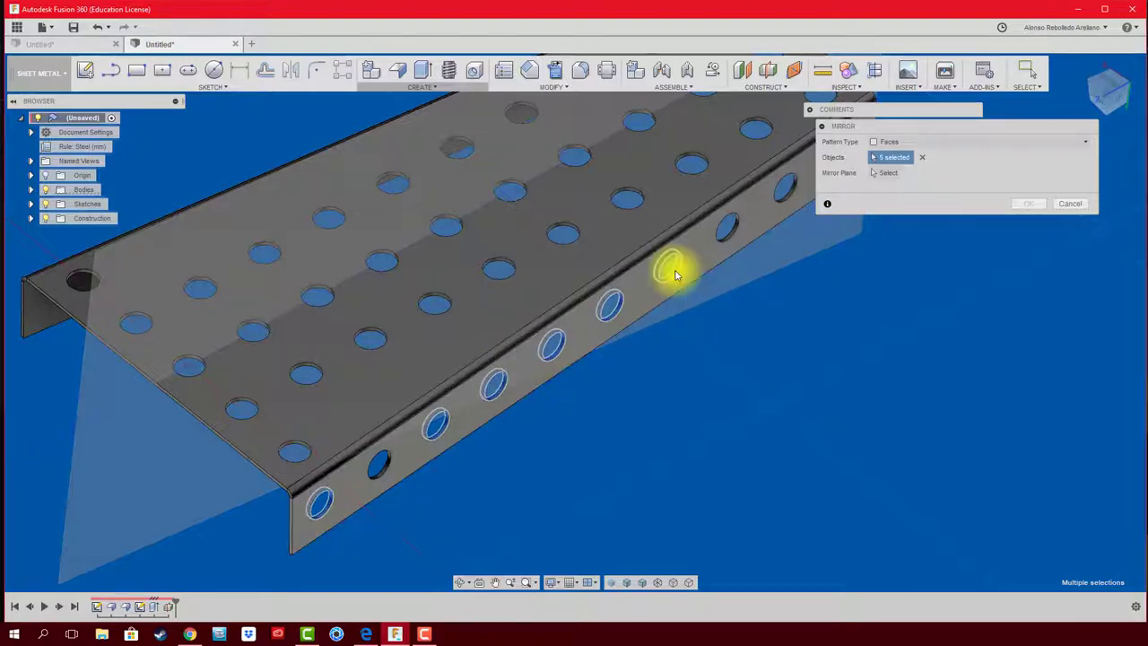
pyautogui.click(731, 247)
pyautogui.scroll(5, 748, 235)
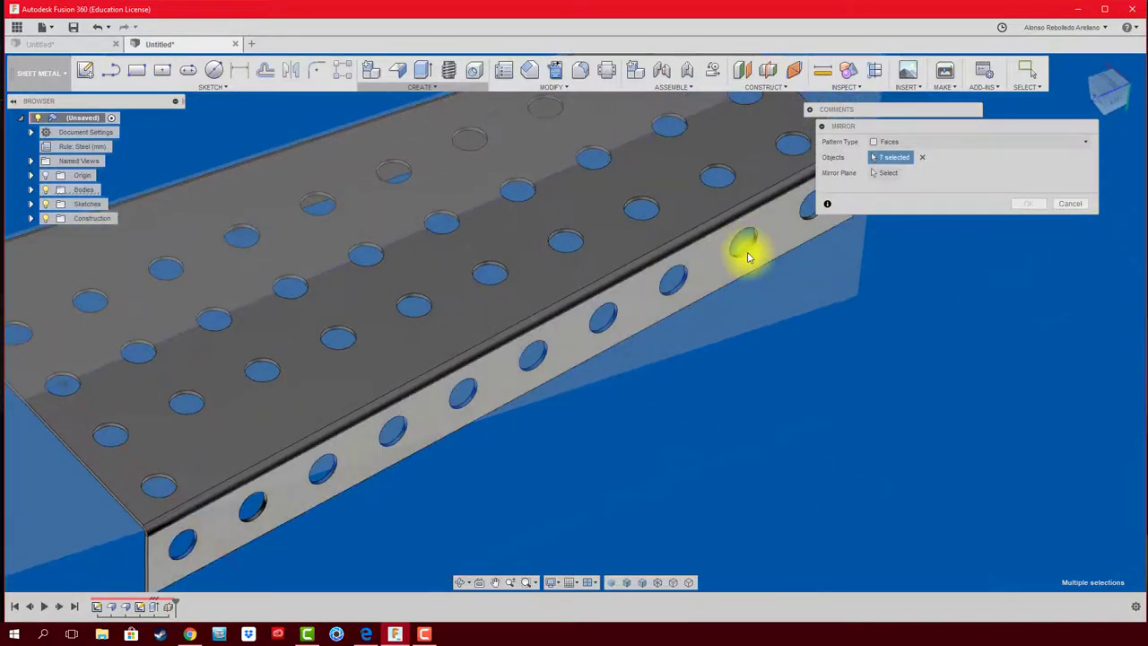
pyautogui.scroll(2, 771, 268)
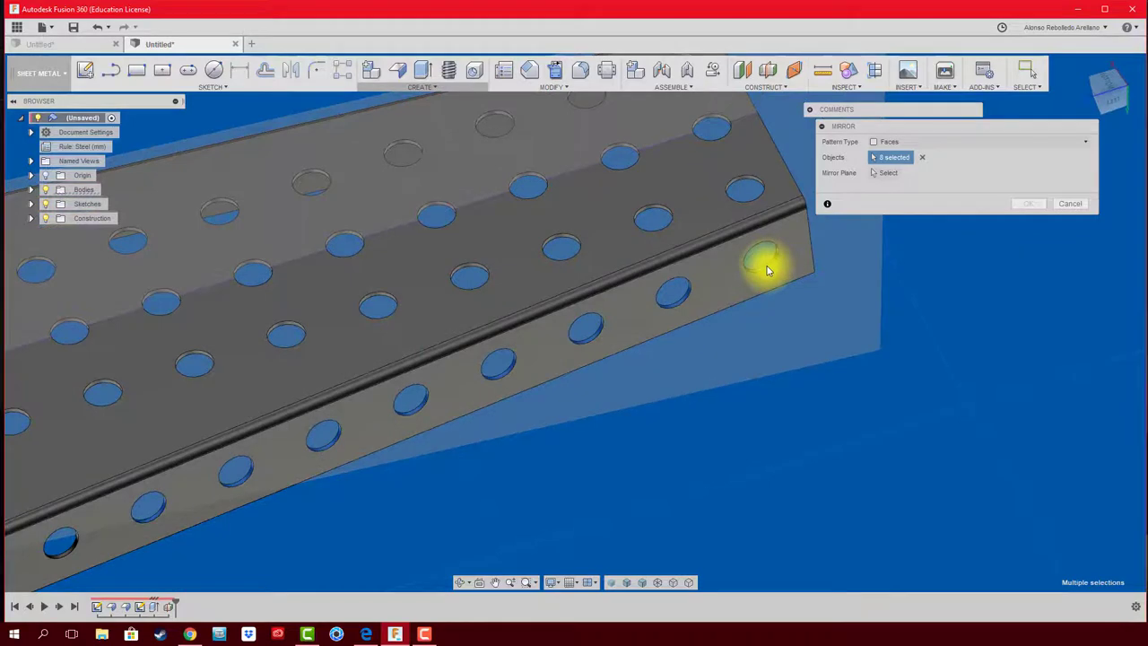
pyautogui.moveTo(766, 269); pyautogui.dragTo(264, 506, button='middle')
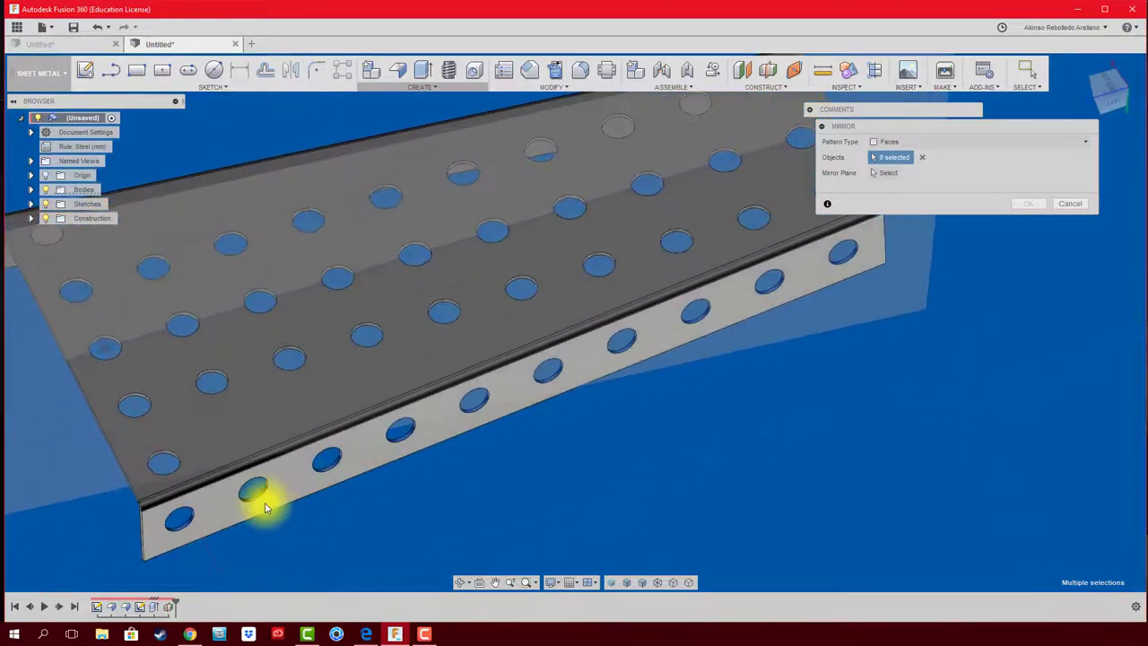
pyautogui.scroll(-5, 264, 507)
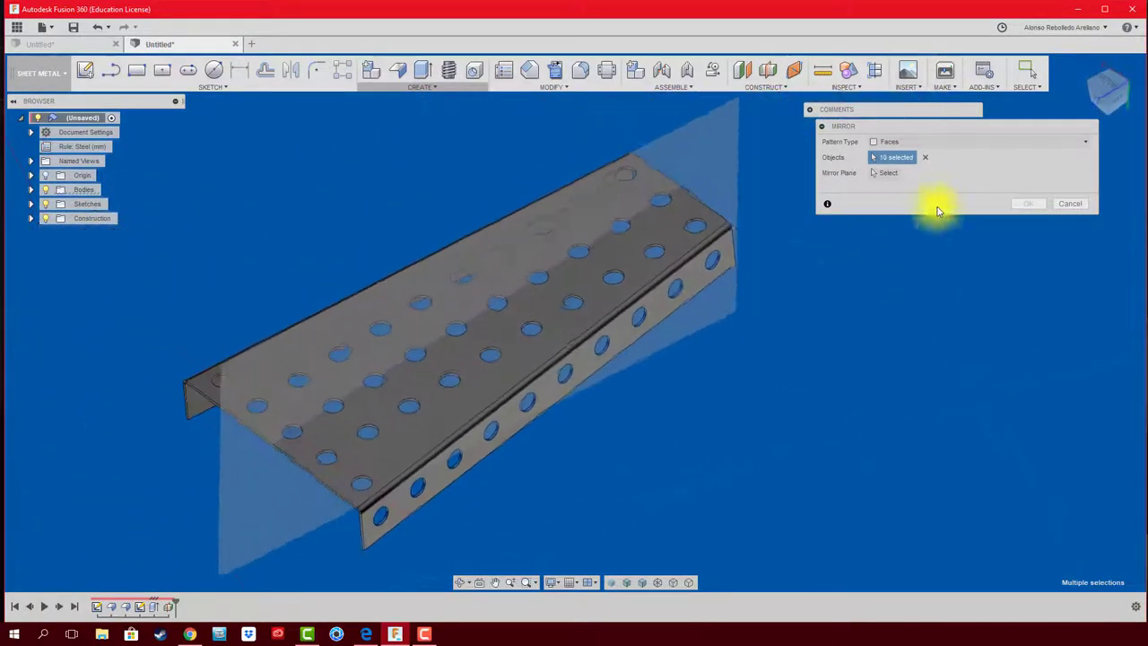
# Use the midplane as the mirror plane and confirm the mirrored holes.
pyautogui.click(885, 173)
pyautogui.click(727, 132)
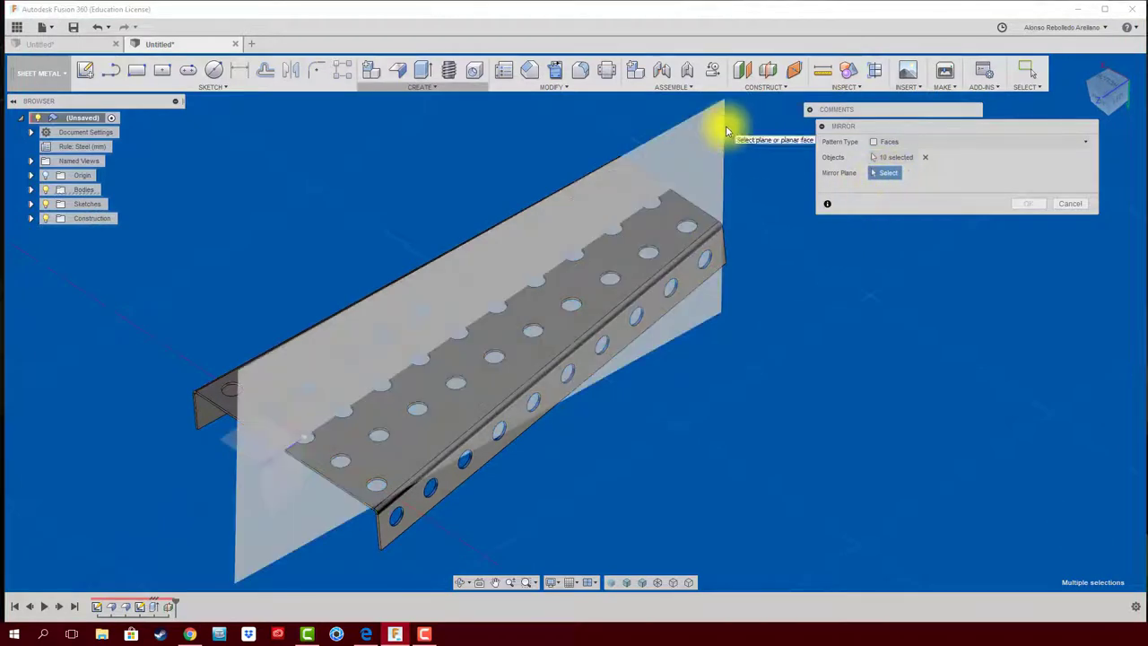
pyautogui.keyDown('shift'); pyautogui.moveTo(730, 120); pyautogui.dragTo(760, 229, button='middle'); pyautogui.keyUp('shift')
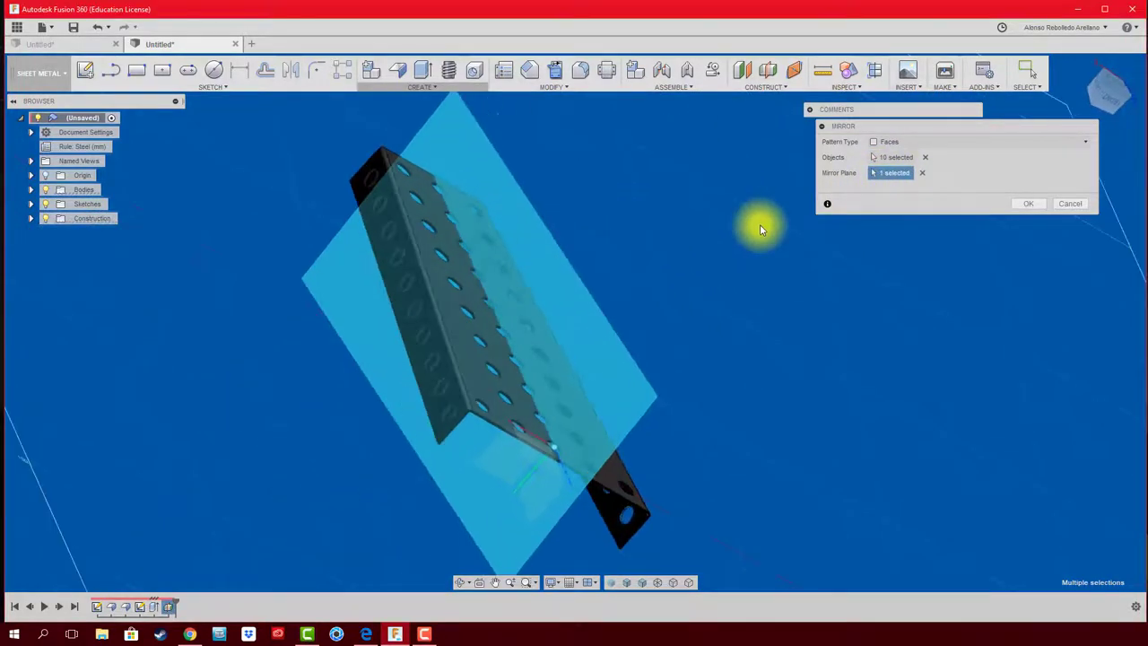
pyautogui.click(1028, 204)
# Orbit the part to an angled edge view and start a Fillet.
pyautogui.moveTo(886, 240)
pyautogui.keyDown('shift'); pyautogui.mouseDown(button='middle')
pyautogui.moveTo(781, 243)
pyautogui.moveTo(460, 378)
pyautogui.moveTo(397, 385)
pyautogui.moveTo(405, 340)
pyautogui.mouseUp(button='middle'); pyautogui.keyUp('shift')
pyautogui.scroll(3, 328, 372)
pyautogui.moveTo(328, 372)
pyautogui.keyDown('shift'); pyautogui.mouseDown(button='middle')
pyautogui.moveTo(333, 185)
pyautogui.moveTo(371, 153)
pyautogui.moveTo(320, 143)
pyautogui.moveTo(480, 132)
pyautogui.mouseUp(button='middle'); pyautogui.keyUp('shift')
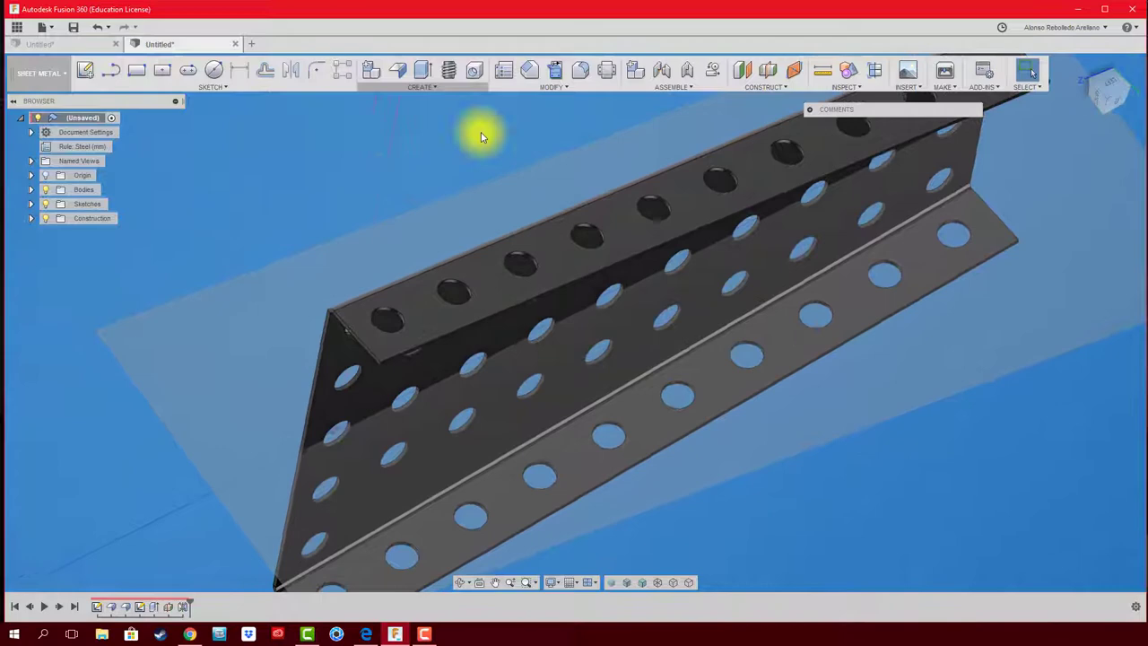
pyautogui.click(580, 78)
pyautogui.scroll(2, 382, 362)
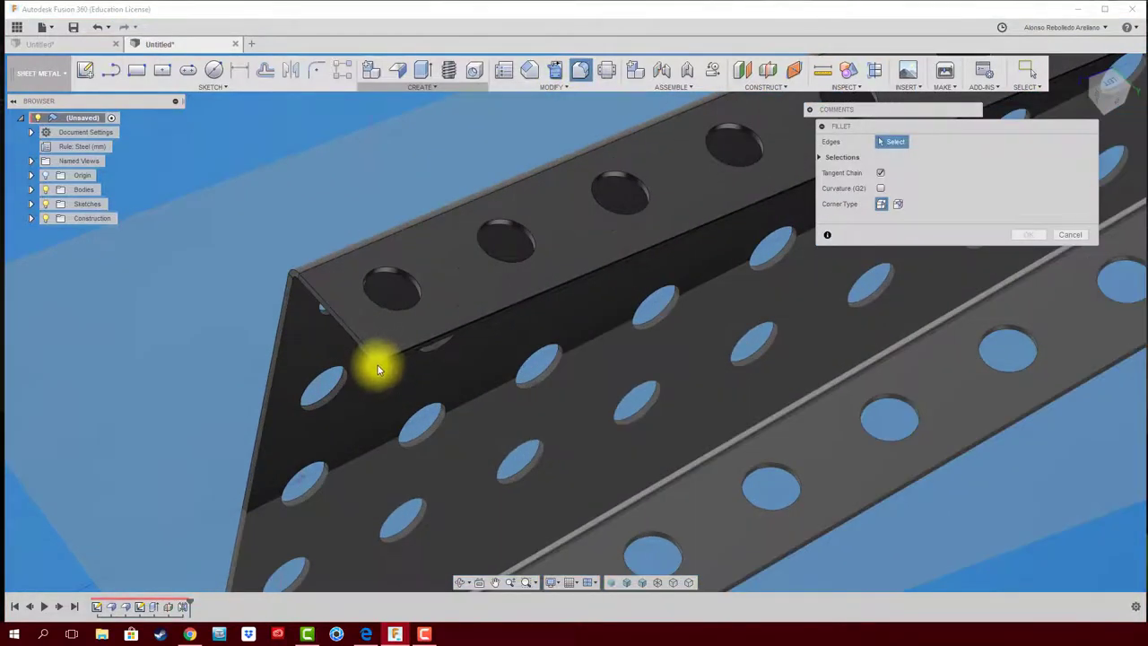
# Round the flange end corner edge with a 5.00 mm fillet.
pyautogui.scroll(2, 378, 365)
pyautogui.scroll(2, 370, 382)
pyautogui.scroll(1, 332, 437)
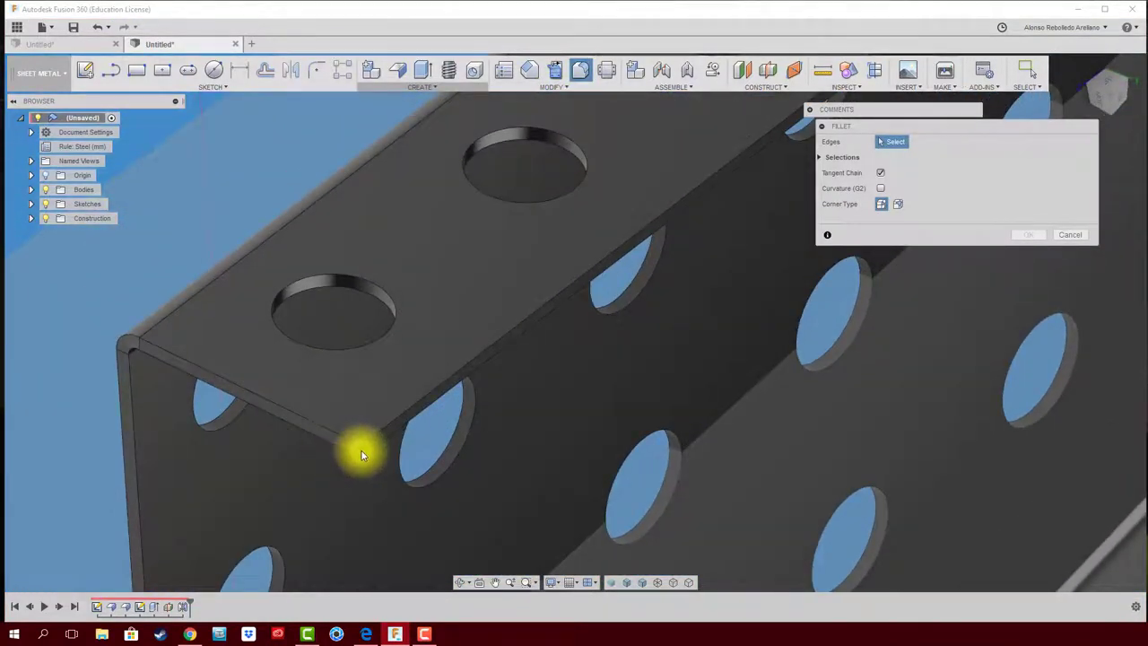
pyautogui.click(361, 449)
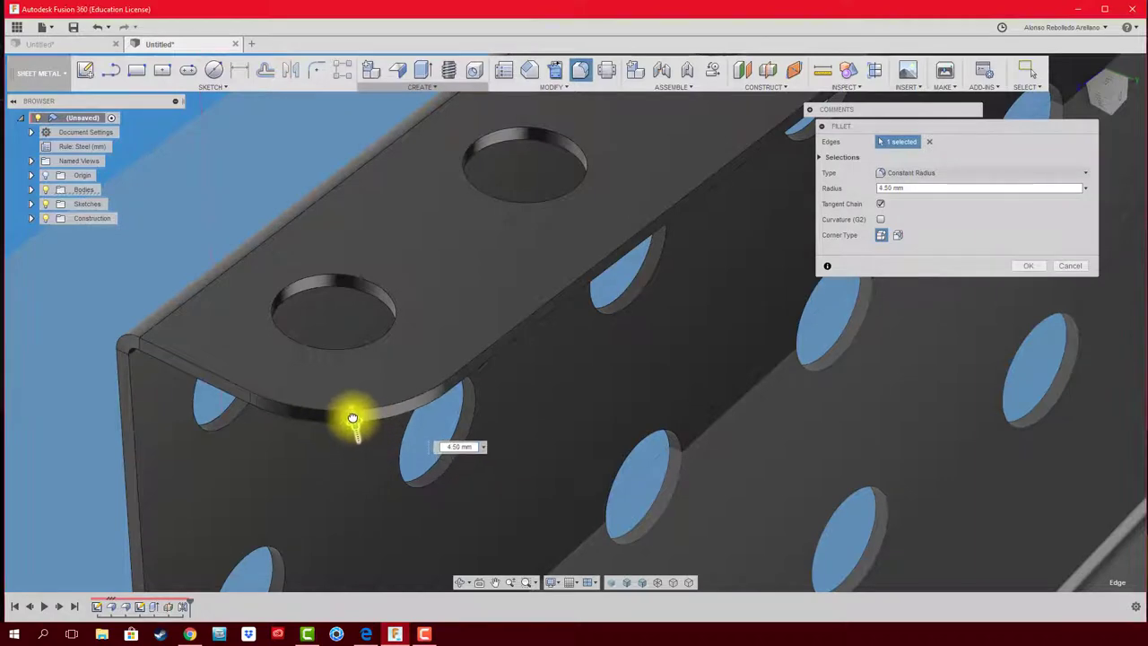
pyautogui.moveTo(353, 418); pyautogui.dragTo(350, 411)
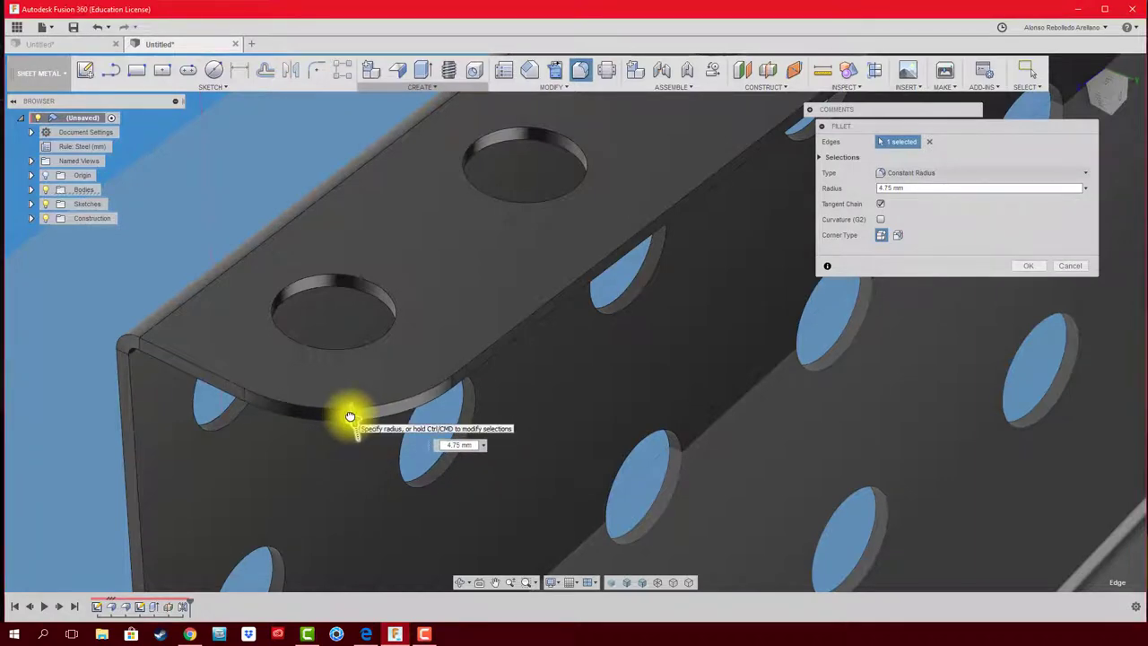
pyautogui.moveTo(348, 415)
pyautogui.keyDown('shift'); pyautogui.mouseDown(button='middle')
pyautogui.moveTo(372, 422)
pyautogui.moveTo(405, 465)
pyautogui.moveTo(861, 458)
pyautogui.moveTo(853, 438)
pyautogui.moveTo(558, 331)
pyautogui.moveTo(490, 333)
pyautogui.moveTo(498, 380)
pyautogui.moveTo(964, 263)
pyautogui.mouseUp(button='middle'); pyautogui.keyUp('shift')
pyautogui.click(1037, 267)
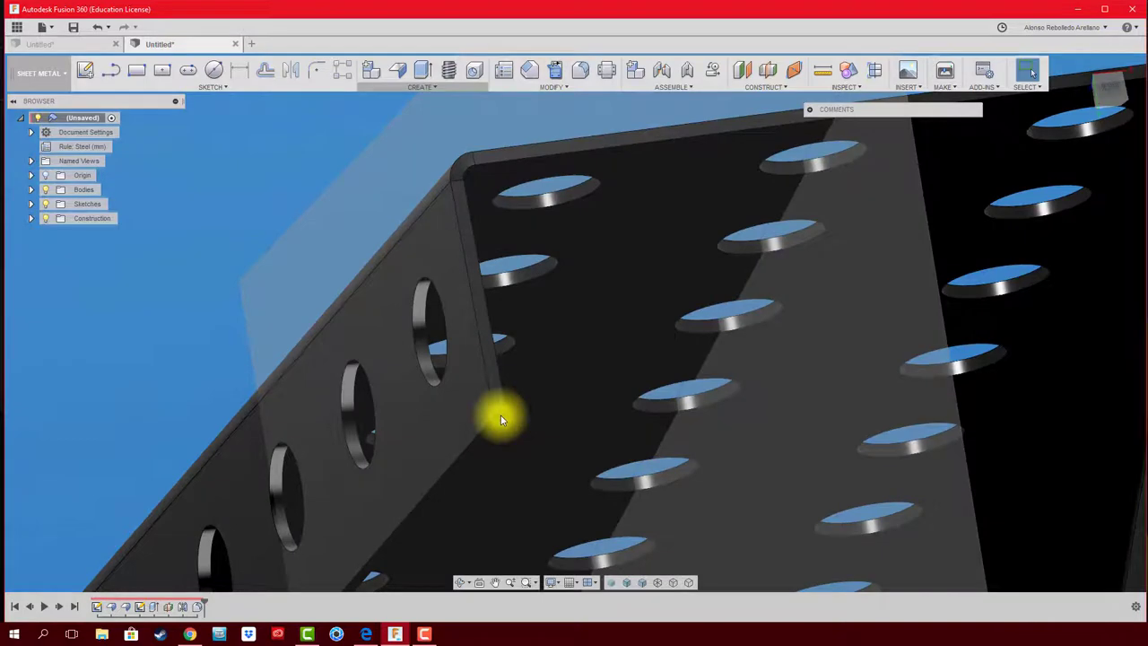
# Orbit around the channel and start a fillet on another corner edge.
pyautogui.moveTo(500, 414)
pyautogui.keyDown('shift'); pyautogui.mouseDown(button='middle')
pyautogui.moveTo(525, 430)
pyautogui.moveTo(878, 367)
pyautogui.moveTo(842, 354)
pyautogui.moveTo(871, 385)
pyautogui.moveTo(855, 350)
pyautogui.mouseUp(button='middle'); pyautogui.keyUp('shift')
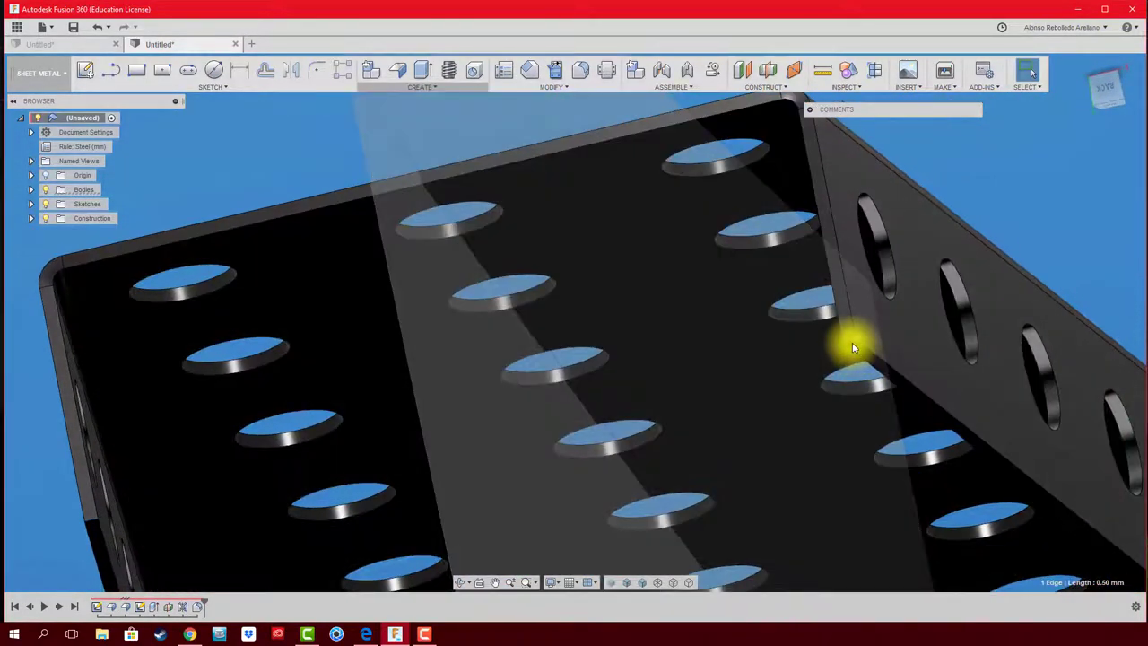
pyautogui.scroll(3, 850, 339)
pyautogui.scroll(3, 850, 363)
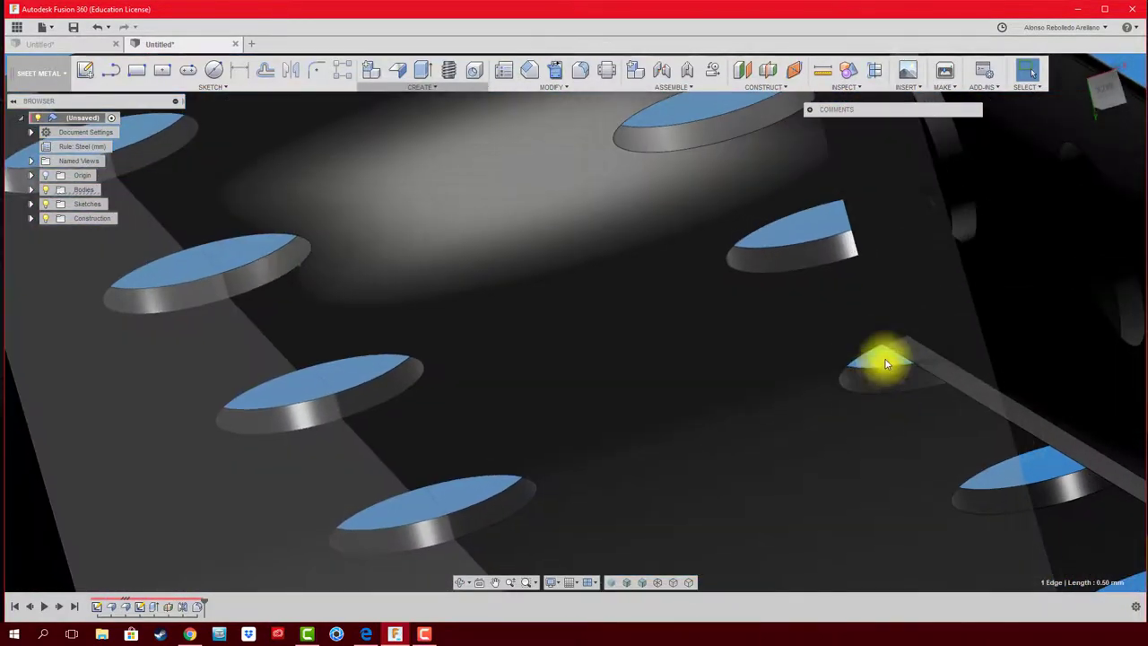
pyautogui.scroll(-3, 887, 348)
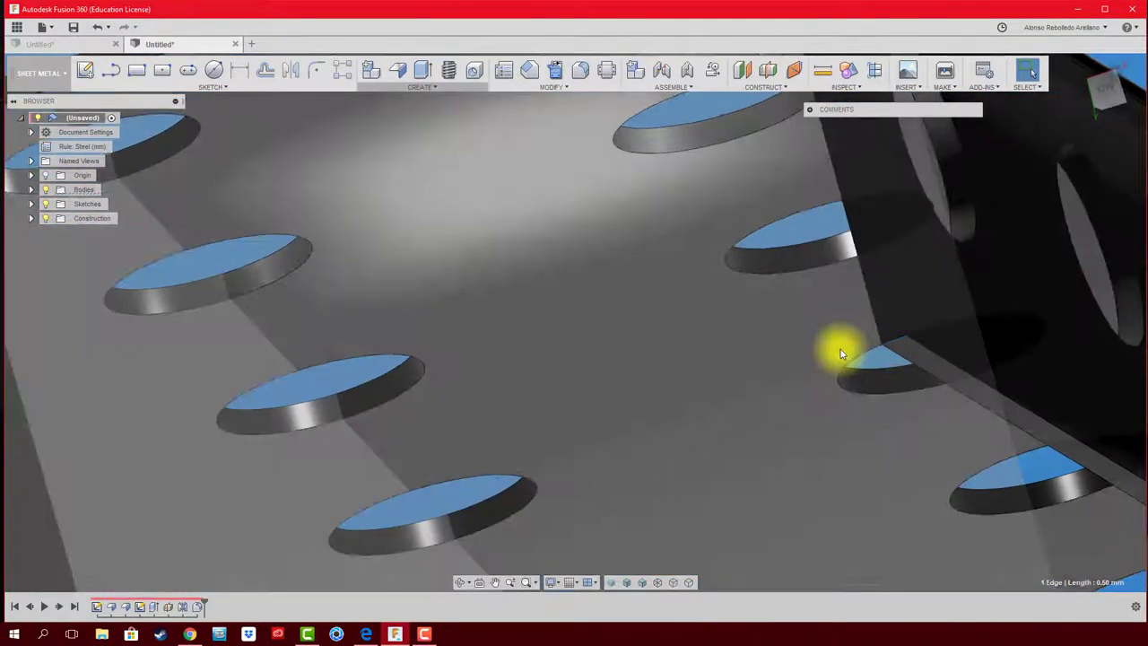
pyautogui.scroll(-3, 806, 358)
pyautogui.scroll(-3, 681, 399)
pyautogui.moveTo(646, 379)
pyautogui.keyDown('shift'); pyautogui.mouseDown(button='middle')
pyautogui.moveTo(603, 374)
pyautogui.moveTo(750, 116)
pyautogui.moveTo(583, 62)
pyautogui.mouseUp(button='middle'); pyautogui.keyUp('shift')
pyautogui.click(581, 69)
pyautogui.moveTo(567, 287)
pyautogui.keyDown('shift'); pyautogui.mouseDown(button='middle')
pyautogui.moveTo(565, 299)
pyautogui.moveTo(444, 369)
pyautogui.mouseUp(button='middle'); pyautogui.keyUp('shift')
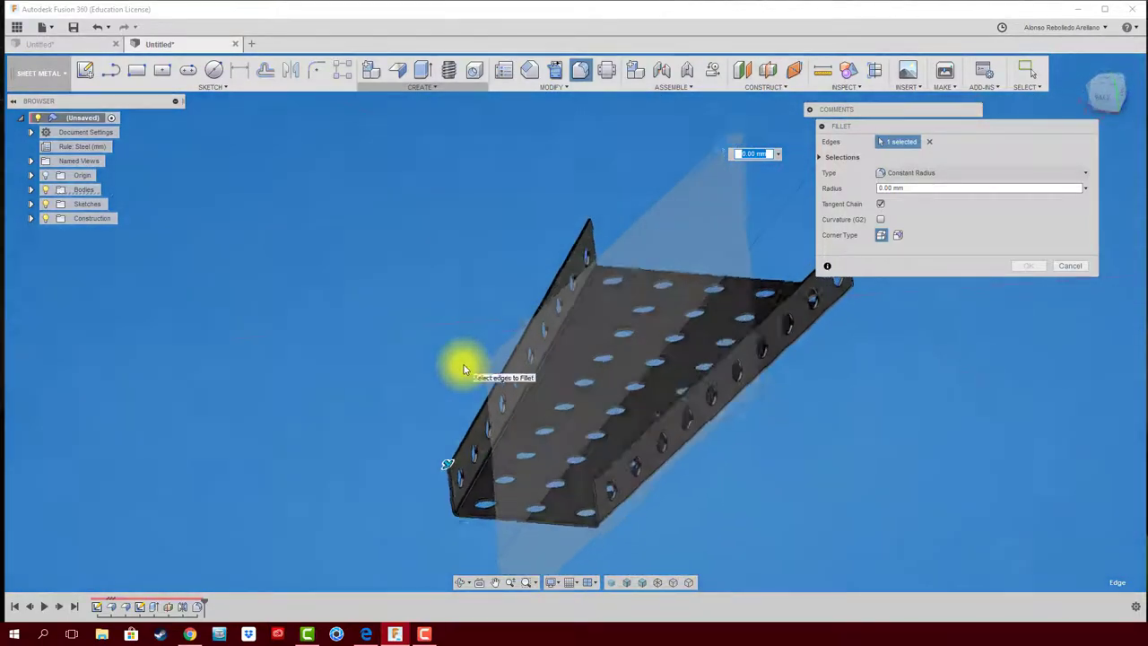
# Correct the mistyped 43.5 radius to 6.00 mm and finish the second corner fillet.
pyautogui.write('43.5')
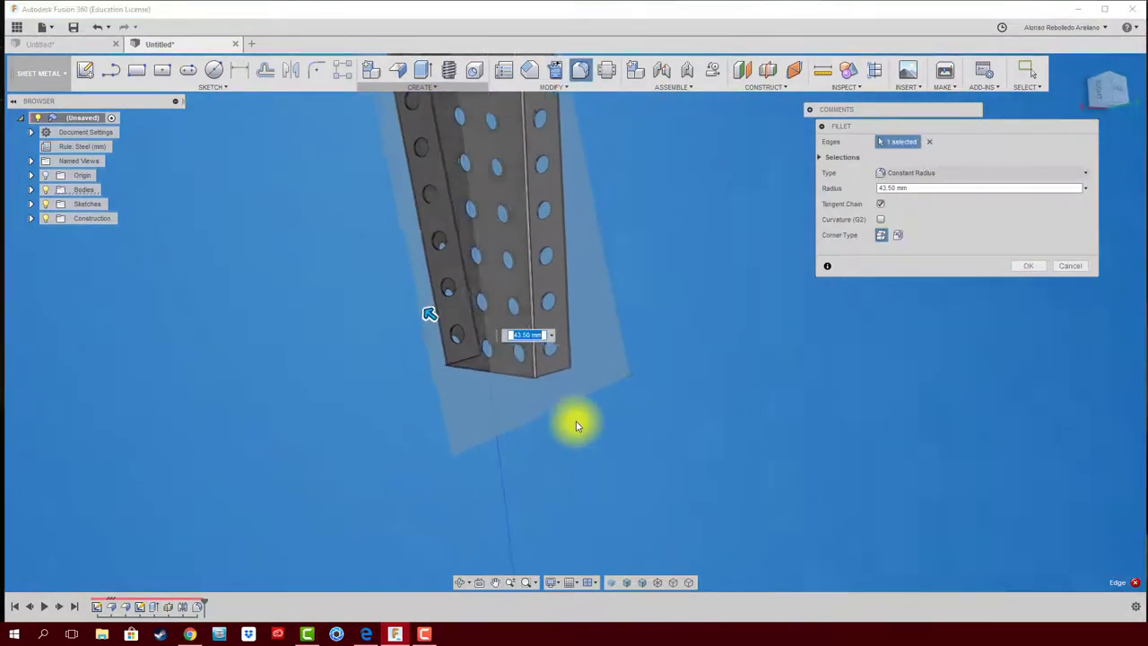
pyautogui.keyDown('shift'); pyautogui.moveTo(556, 379); pyautogui.dragTo(598, 413, button='middle'); pyautogui.keyUp('shift')
pyautogui.moveTo(642, 362); pyautogui.dragTo(599, 387)
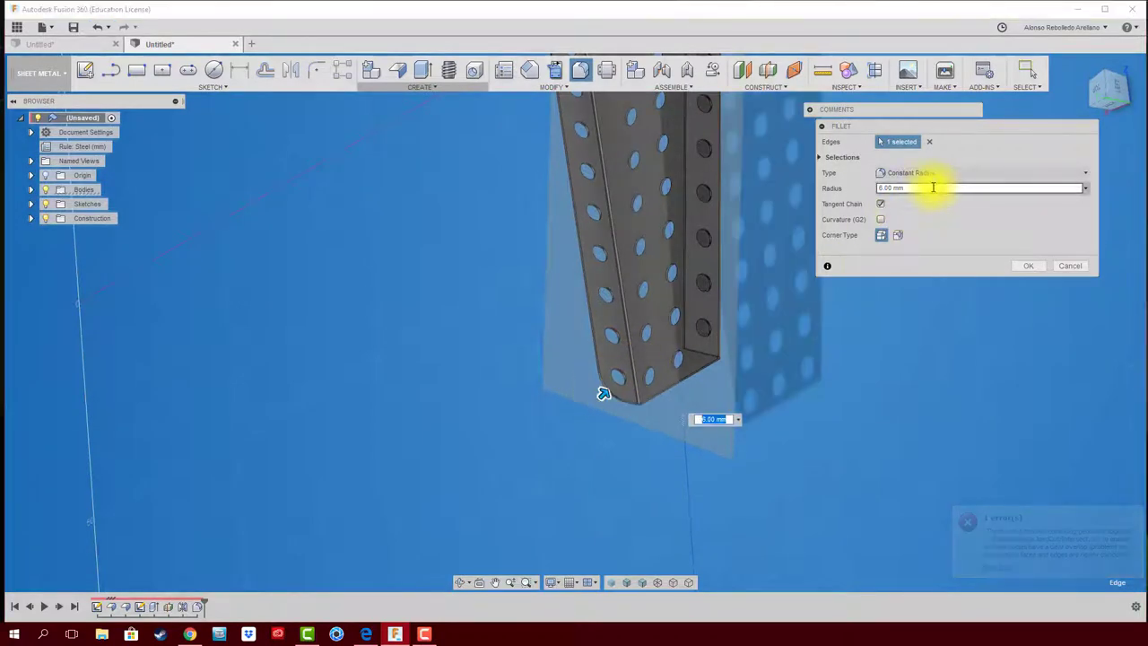
pyautogui.moveTo(935, 186); pyautogui.dragTo(818, 185)
pyautogui.press('Escape')
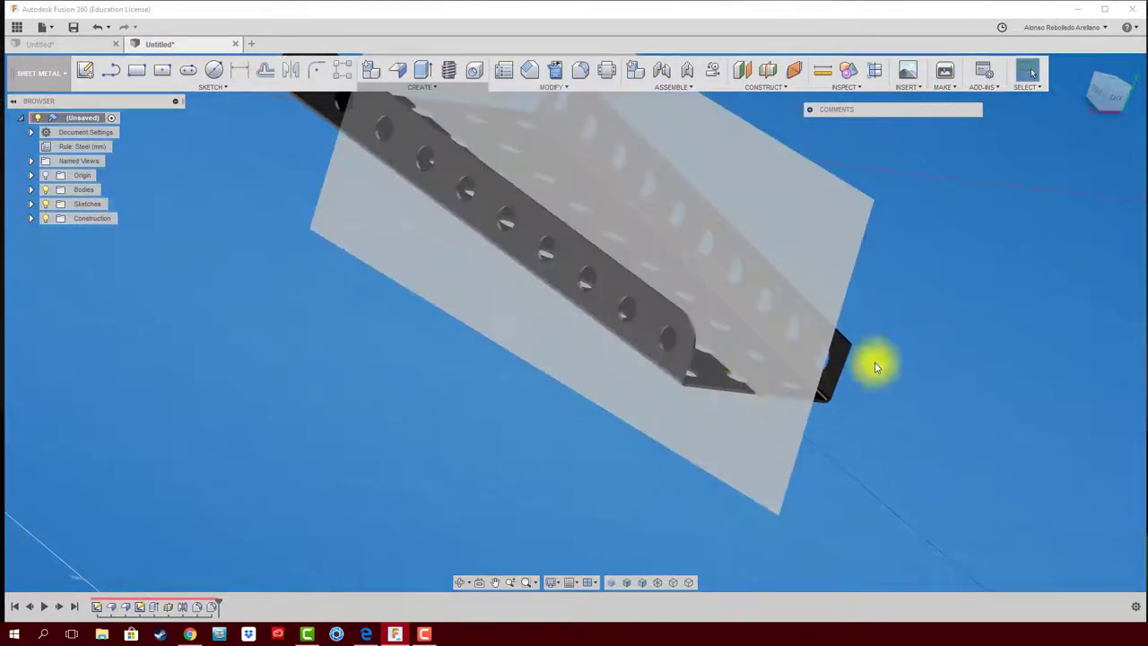
# Hide the construction midplane.
pyautogui.click(844, 209)
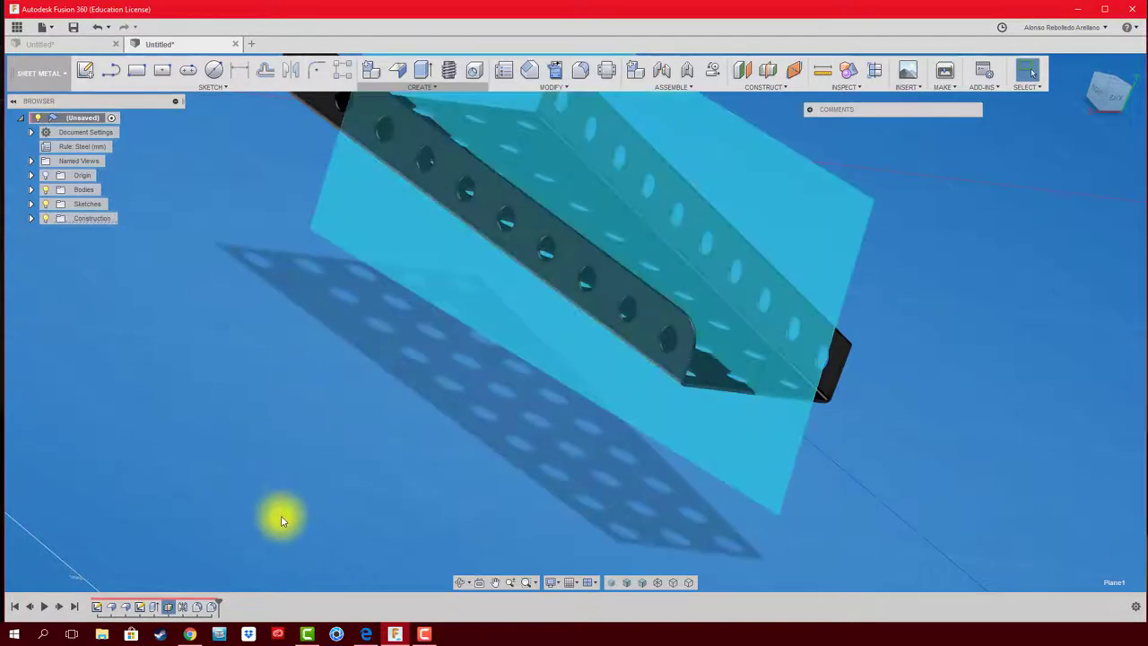
pyautogui.rightClick(168, 606)
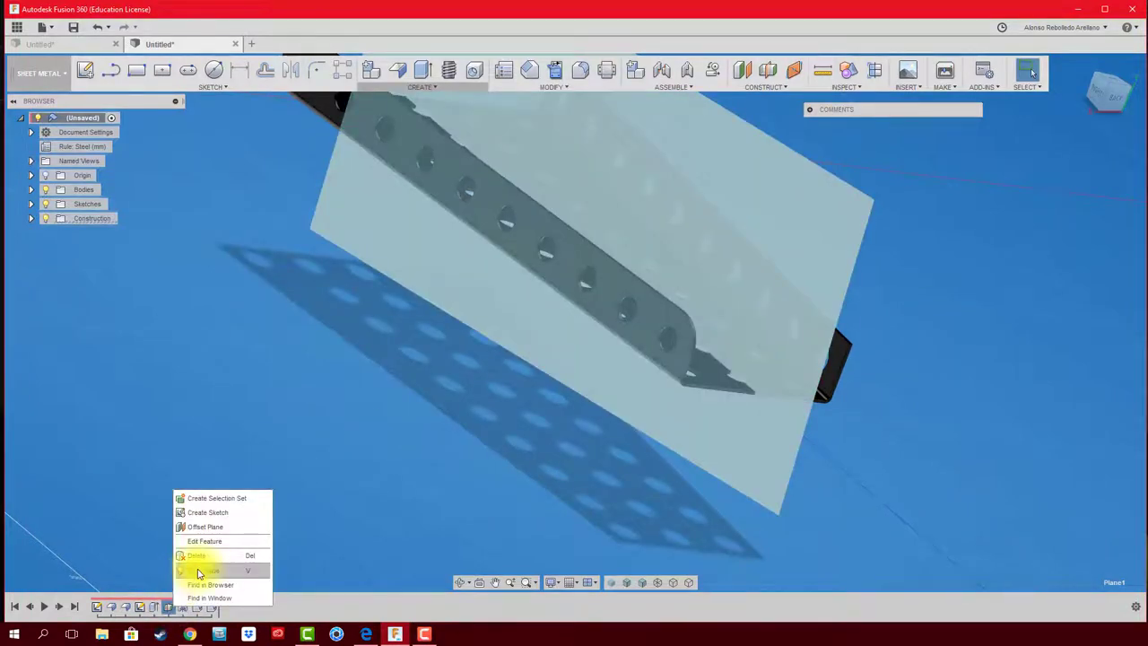
pyautogui.click(201, 570)
pyautogui.moveTo(411, 447)
pyautogui.keyDown('shift'); pyautogui.mouseDown(button='middle')
pyautogui.moveTo(780, 436)
pyautogui.moveTo(678, 205)
pyautogui.mouseUp(button='middle'); pyautogui.keyUp('shift')
# Fillet the outer corner at one side flange's end, entering 1 as the radius.
pyautogui.click(580, 70)
pyautogui.scroll(3, 673, 404)
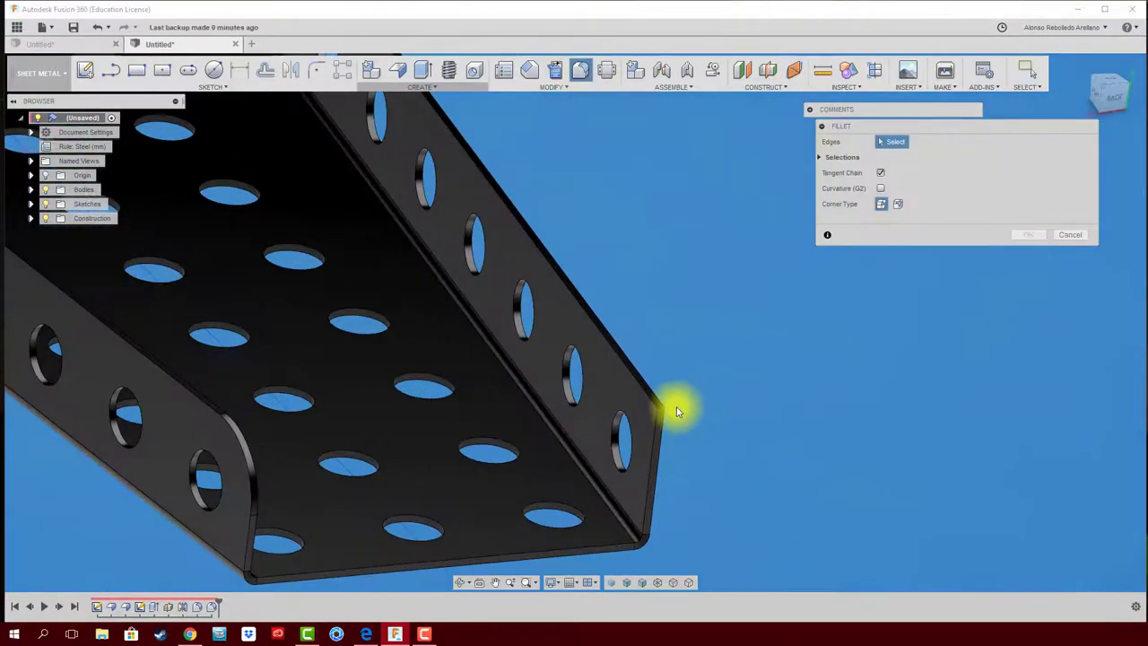
pyautogui.scroll(2, 653, 410)
pyautogui.click(654, 410)
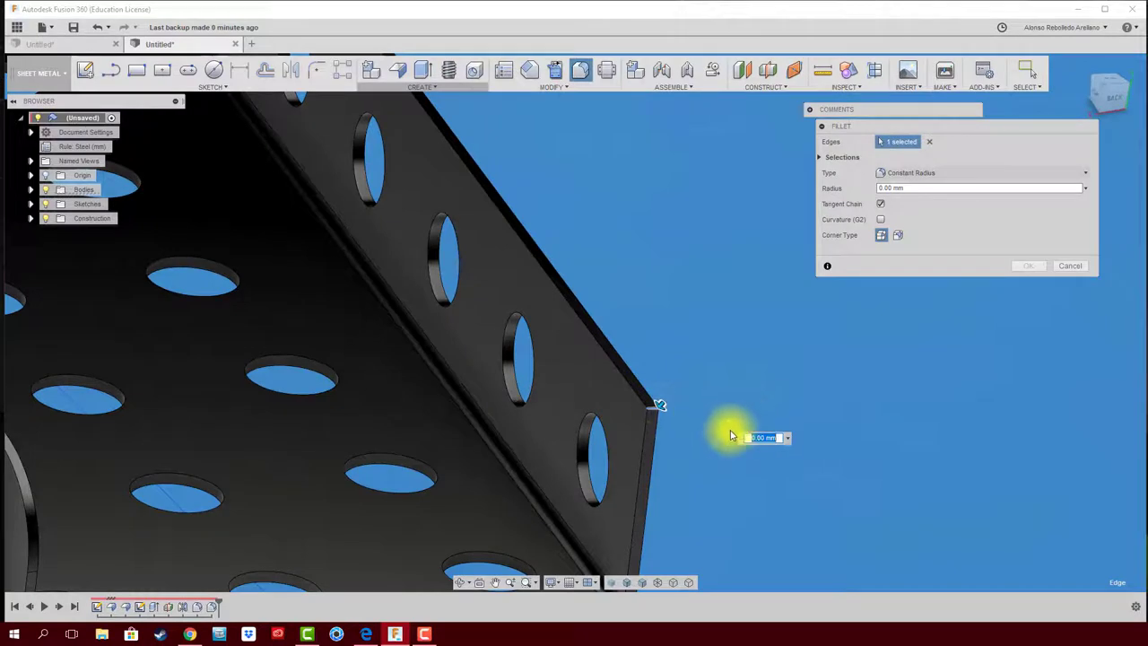
pyautogui.write('1')
pyautogui.press('Return')
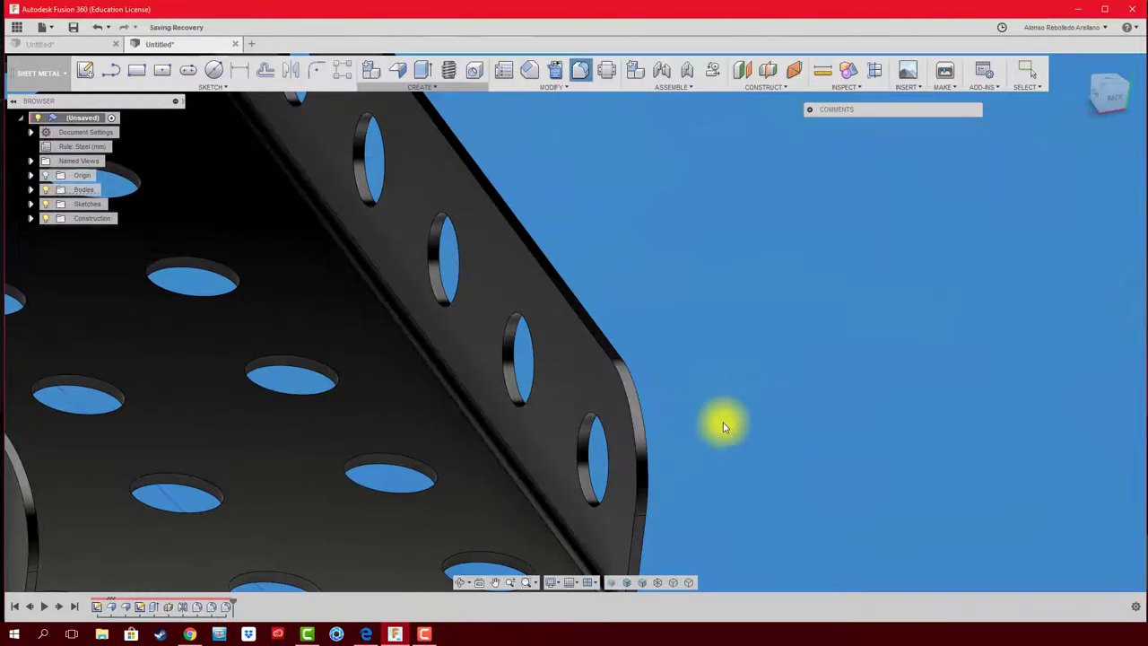
pyautogui.scroll(-1, 720, 331)
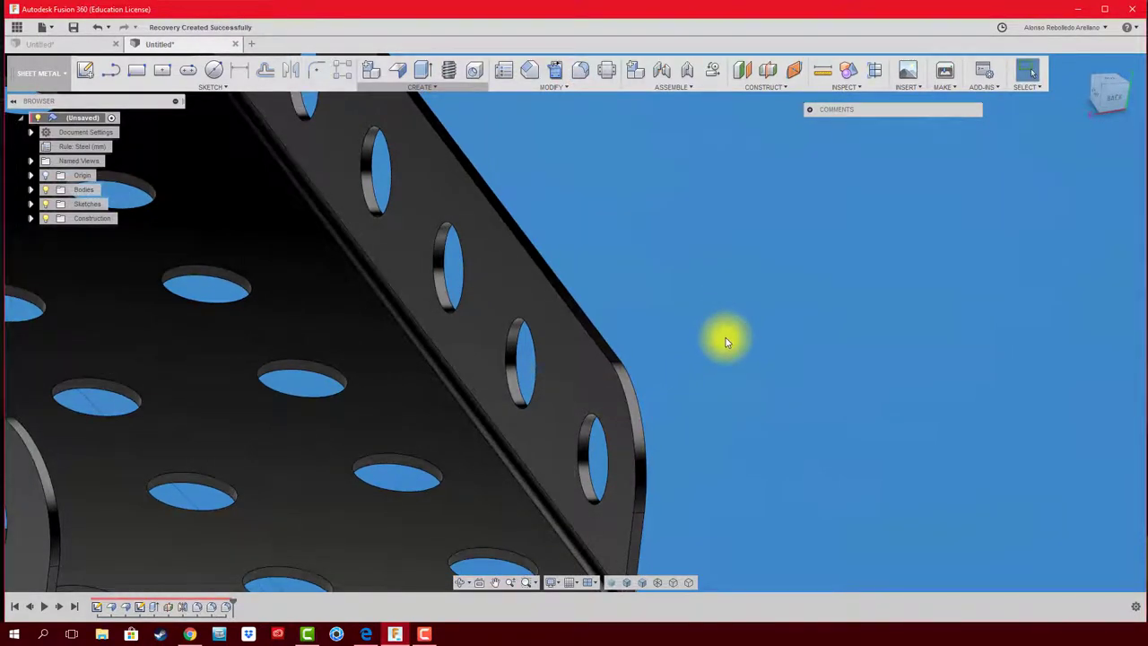
pyautogui.moveTo(726, 341)
pyautogui.keyDown('shift'); pyautogui.mouseDown(button='middle')
pyautogui.moveTo(612, 283)
pyautogui.moveTo(379, 205)
pyautogui.moveTo(367, 251)
pyautogui.moveTo(507, 259)
pyautogui.moveTo(510, 246)
pyautogui.mouseUp(button='middle'); pyautogui.keyUp('shift')
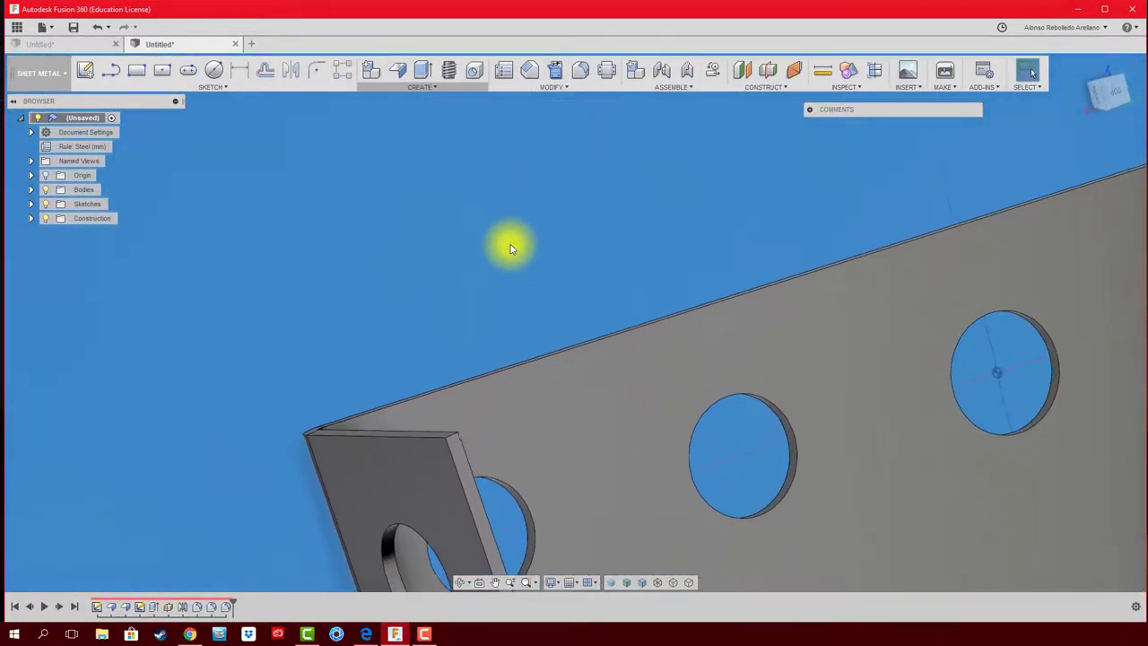
# Fillet the remaining flange corner edge with a 5 mm radius.
pyautogui.click(579, 74)
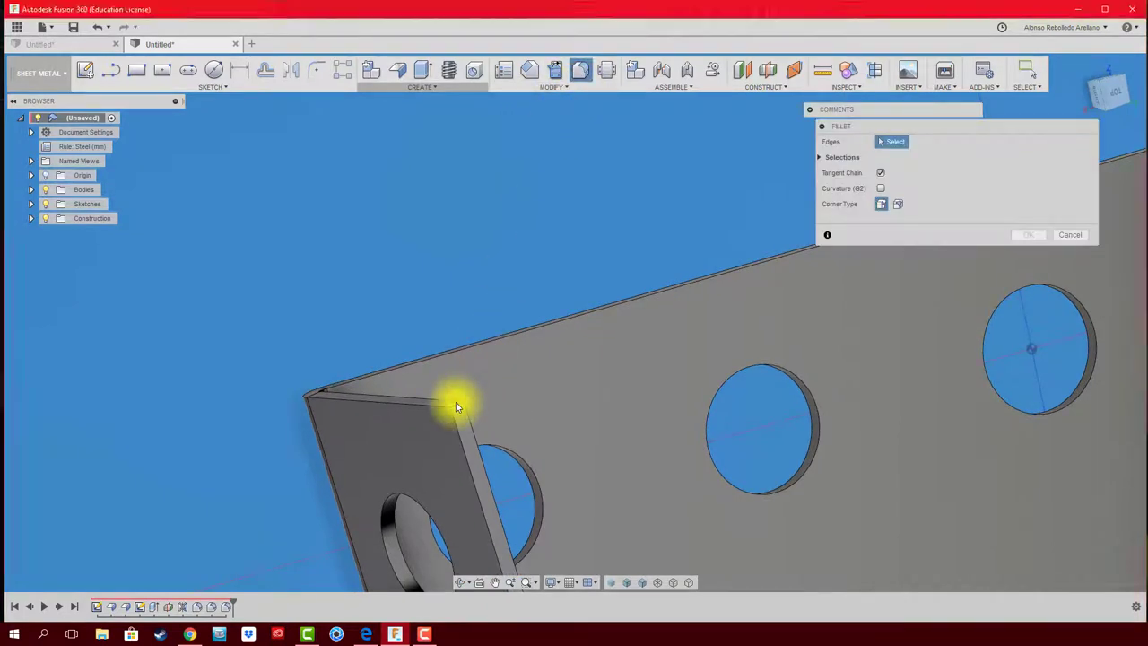
pyautogui.click(456, 401)
pyautogui.write('5')
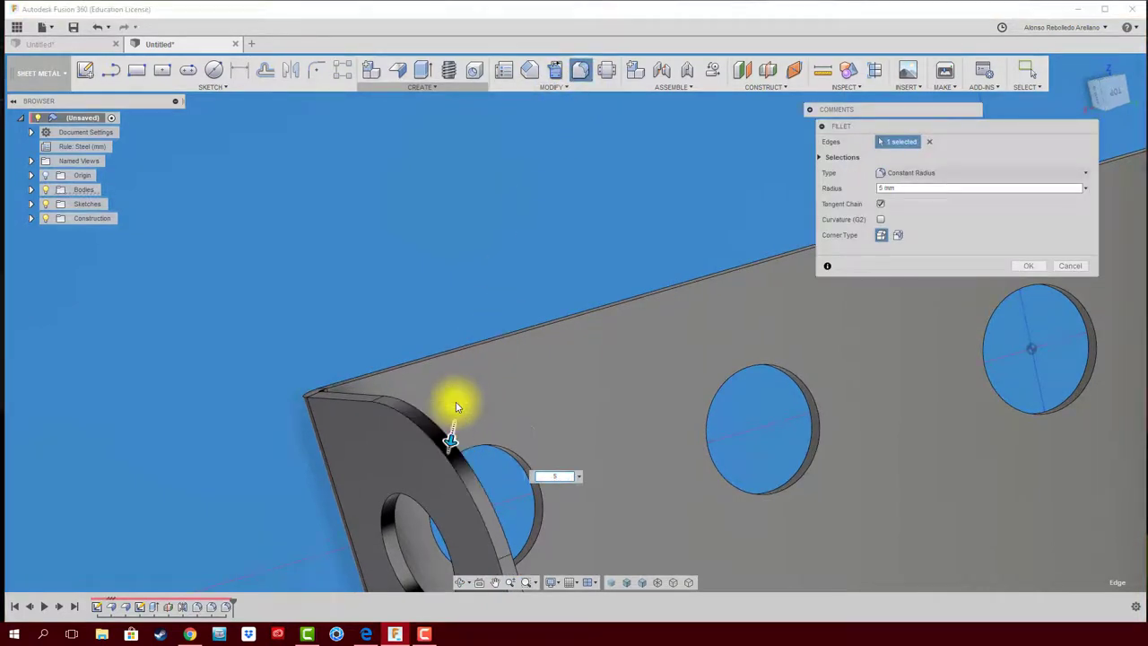
pyautogui.keyDown('shift'); pyautogui.moveTo(456, 405); pyautogui.dragTo(968, 347, button='middle'); pyautogui.keyUp('shift')
pyautogui.click(1027, 266)
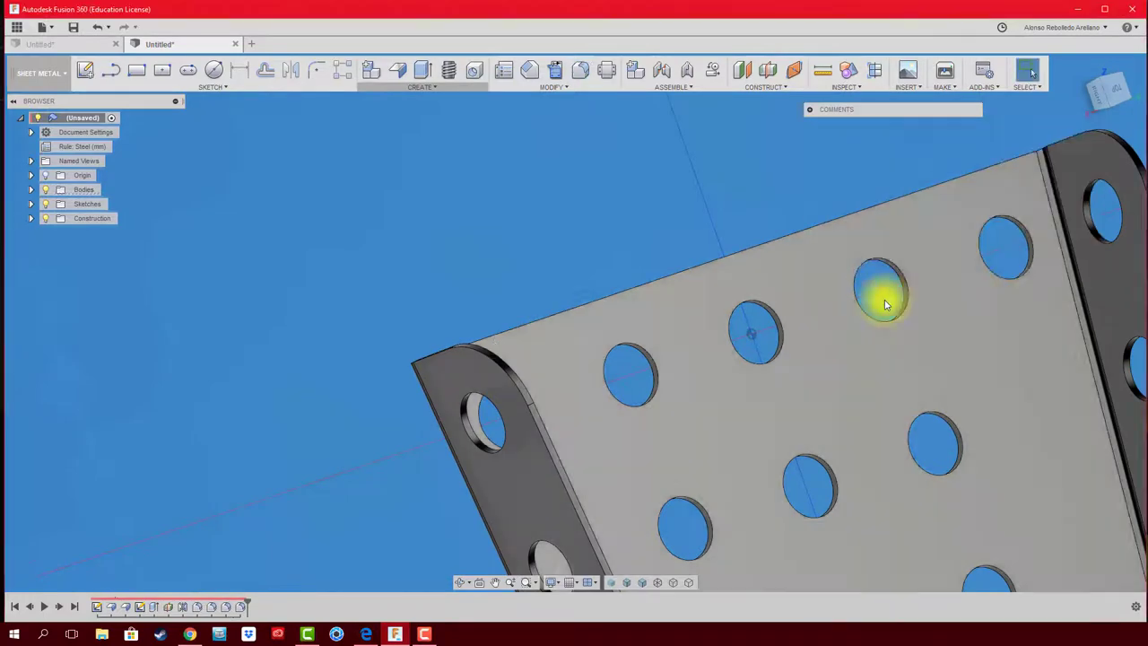
pyautogui.moveTo(884, 300)
pyautogui.keyDown('shift'); pyautogui.mouseDown(button='middle')
pyautogui.moveTo(771, 308)
pyautogui.moveTo(747, 331)
pyautogui.mouseUp(button='middle'); pyautogui.keyUp('shift')
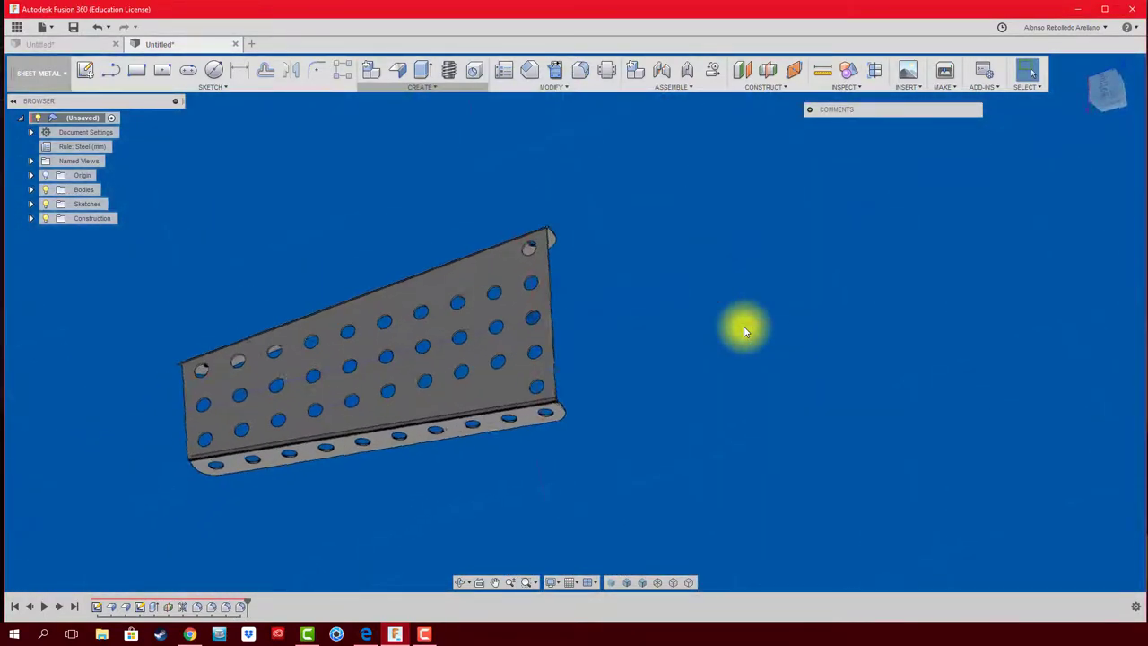
pyautogui.moveTo(744, 330)
pyautogui.keyDown('shift'); pyautogui.mouseDown(button='middle')
pyautogui.moveTo(594, 287)
pyautogui.moveTo(418, 328)
pyautogui.moveTo(294, 313)
pyautogui.moveTo(271, 327)
pyautogui.mouseUp(button='middle'); pyautogui.keyUp('shift')
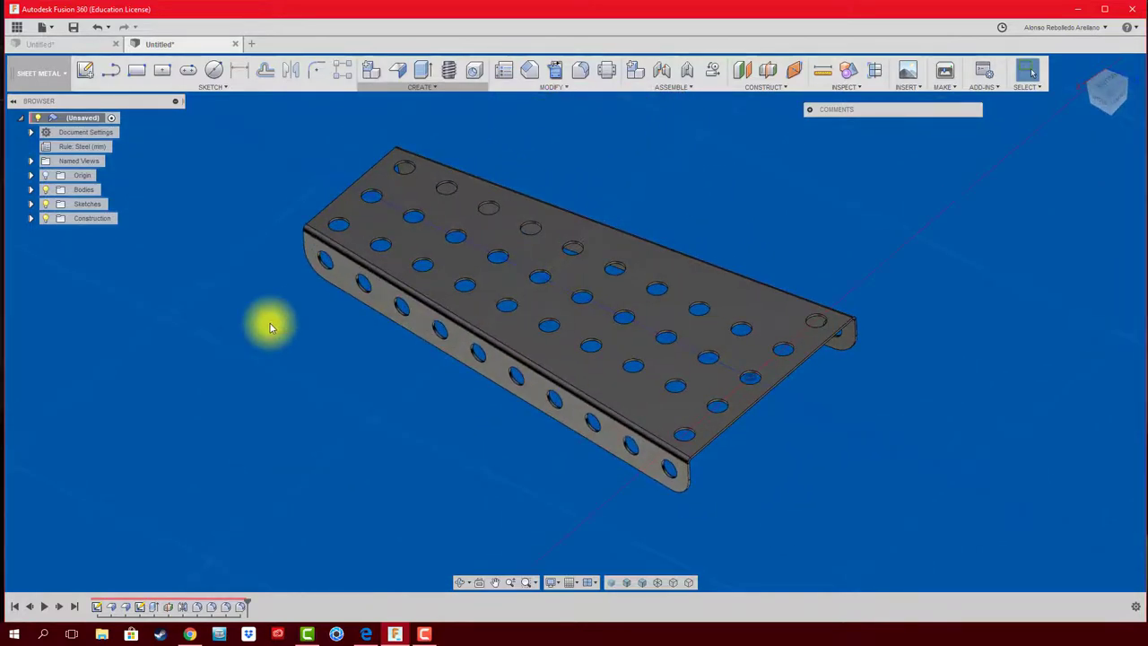
# Apply the Powder Coat - Rough (Yellow) appearance to the plate body.
pyautogui.press('a')
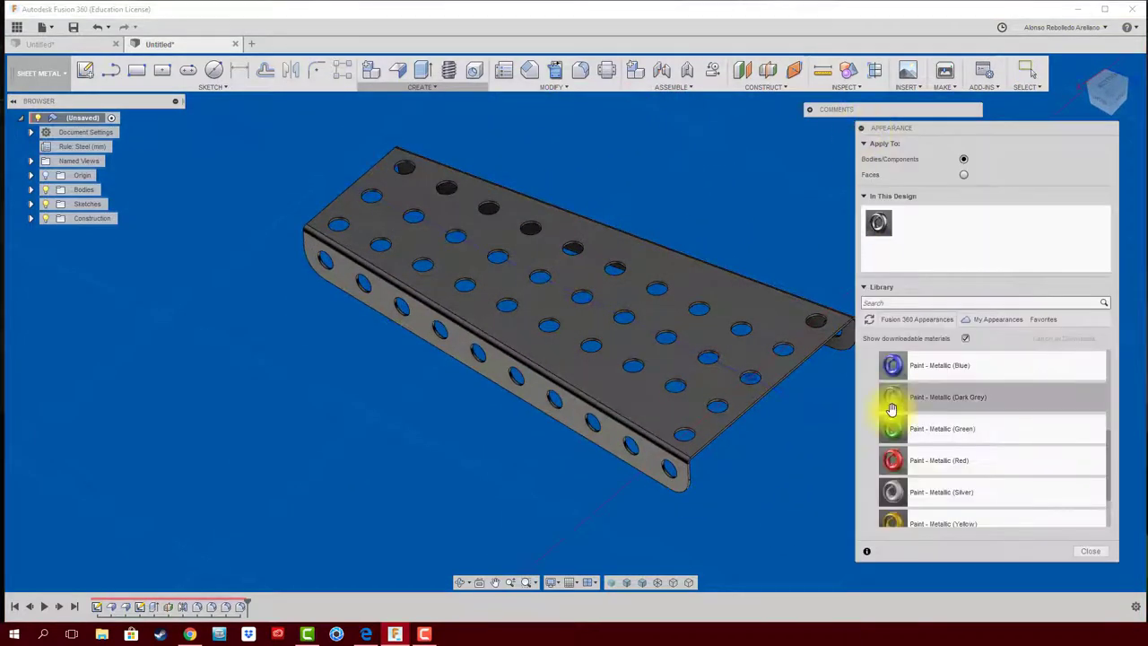
pyautogui.scroll(-3, 891, 408)
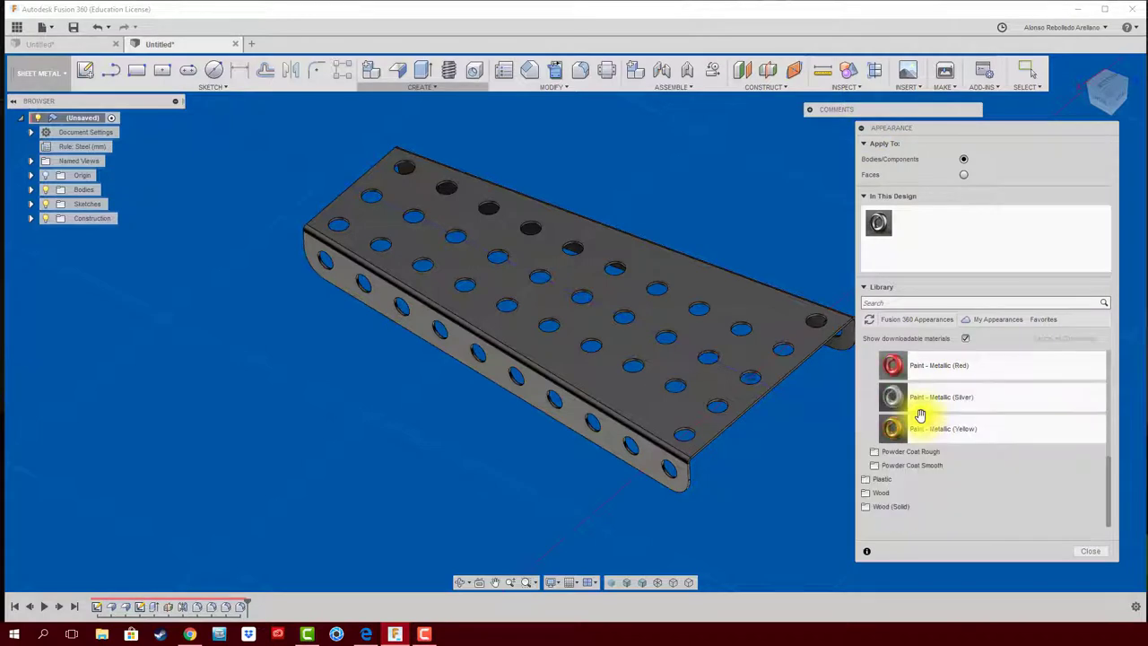
pyautogui.click(894, 460)
pyautogui.scroll(-5, 935, 474)
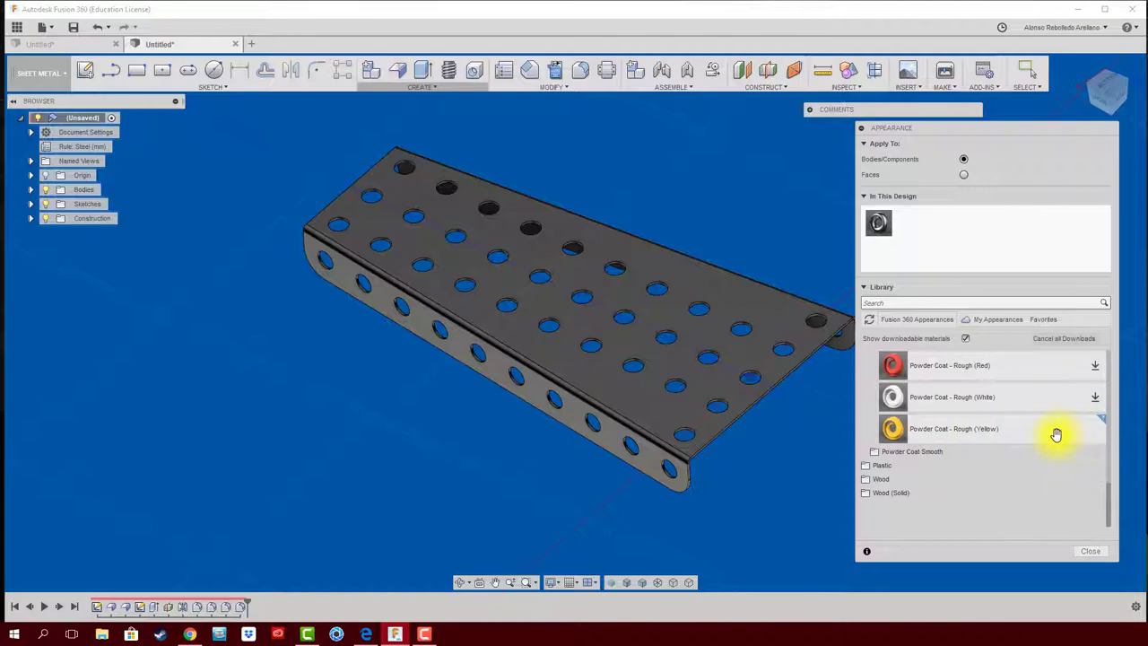
pyautogui.moveTo(1076, 428); pyautogui.dragTo(710, 395)
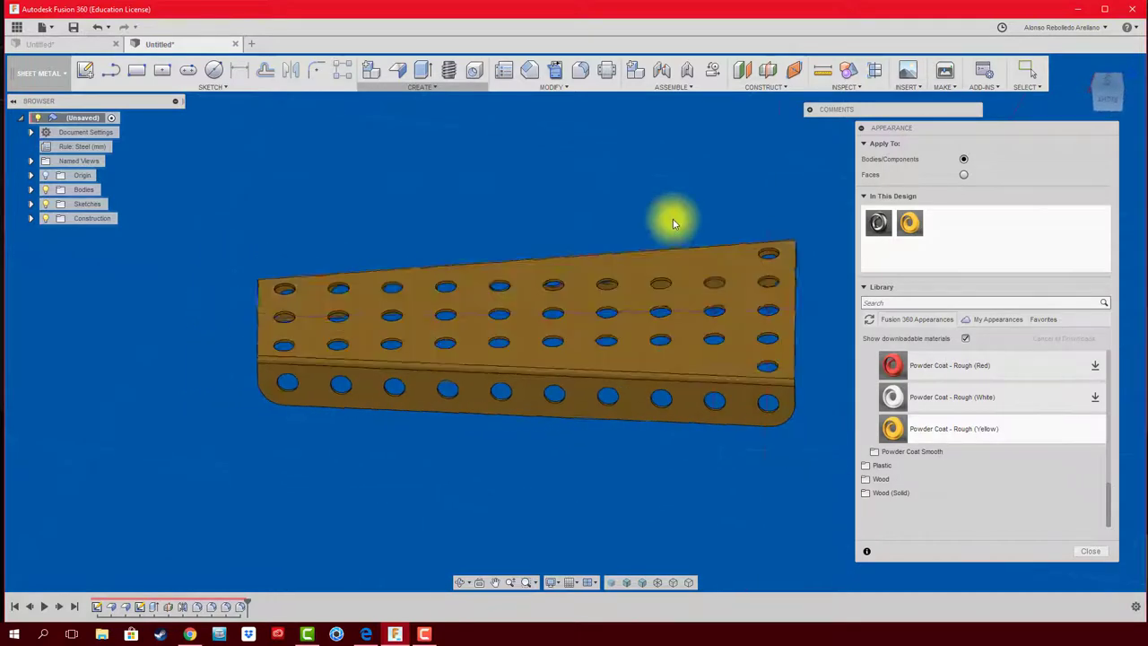
# Save the design as SMT10 in JUGUETES > master > MOTO.
pyautogui.click(72, 27)
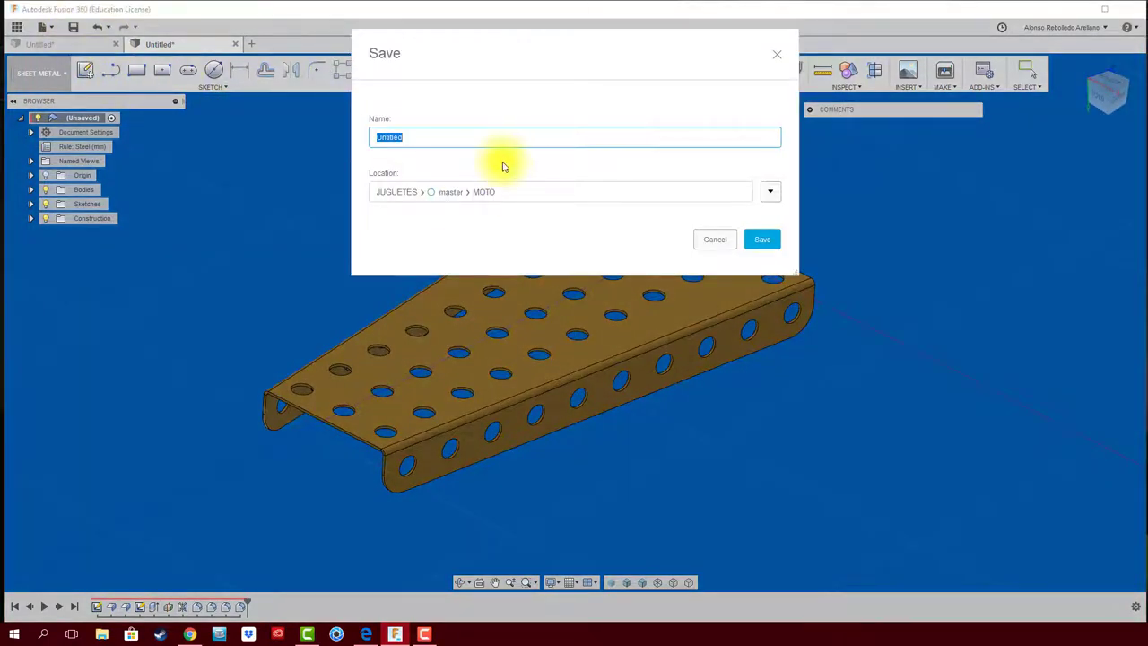
pyautogui.click(705, 240)
pyautogui.click(16, 27)
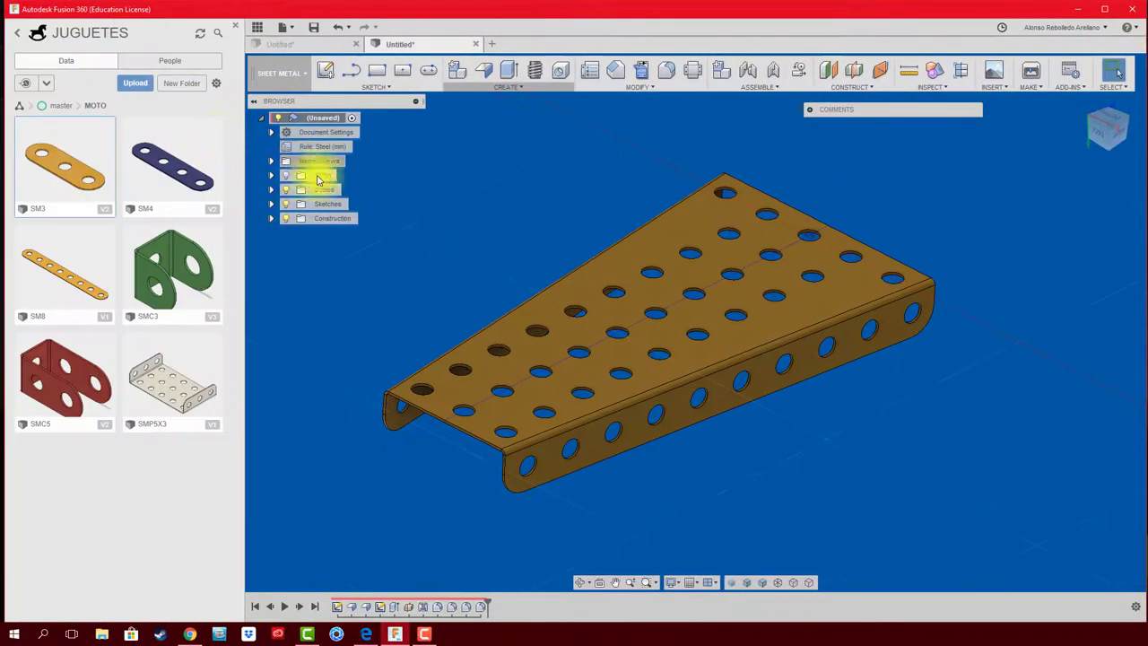
pyautogui.click(313, 27)
pyautogui.write('SMT10')
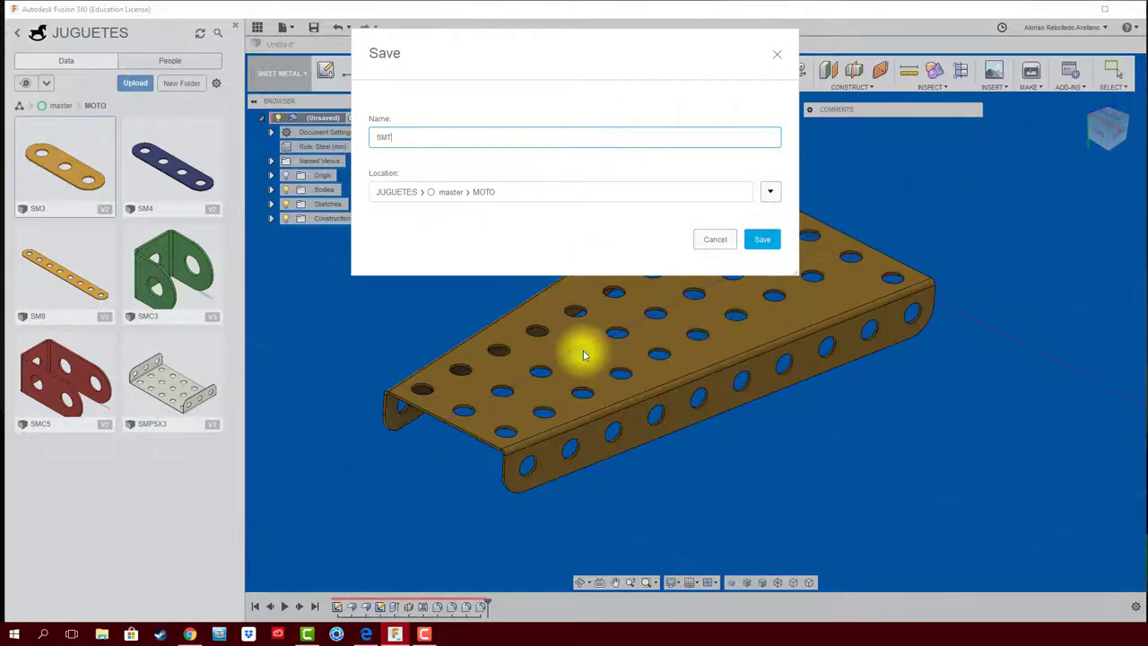
pyautogui.click(761, 239)
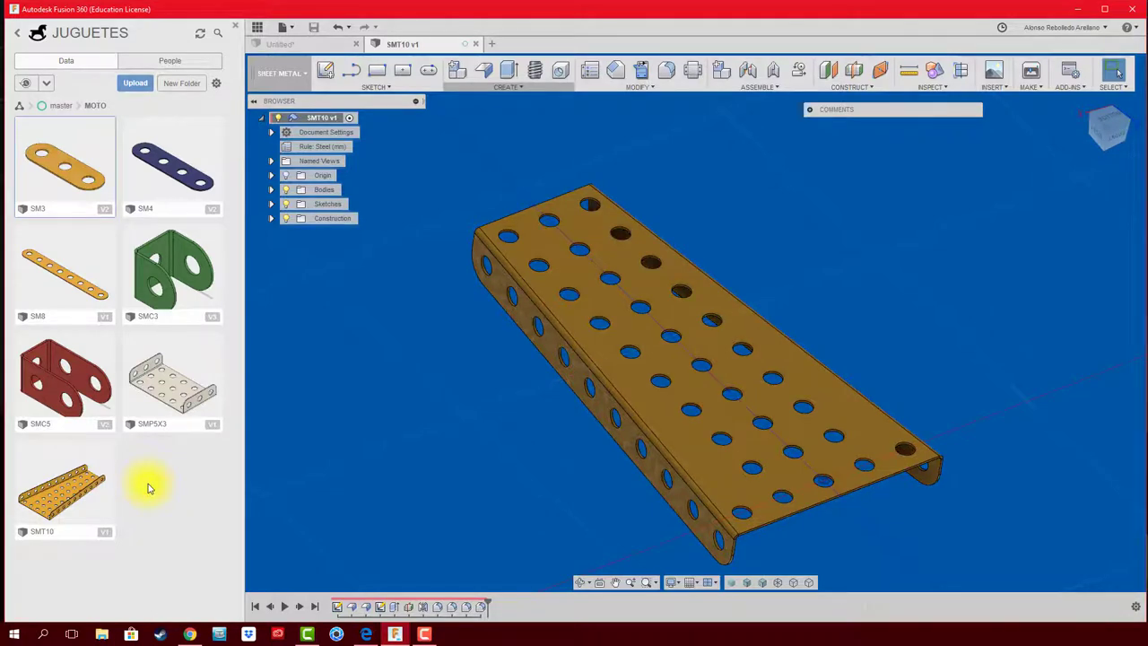
# Unfold all bends with the top face as the stationary entity.
pyautogui.click(638, 87)
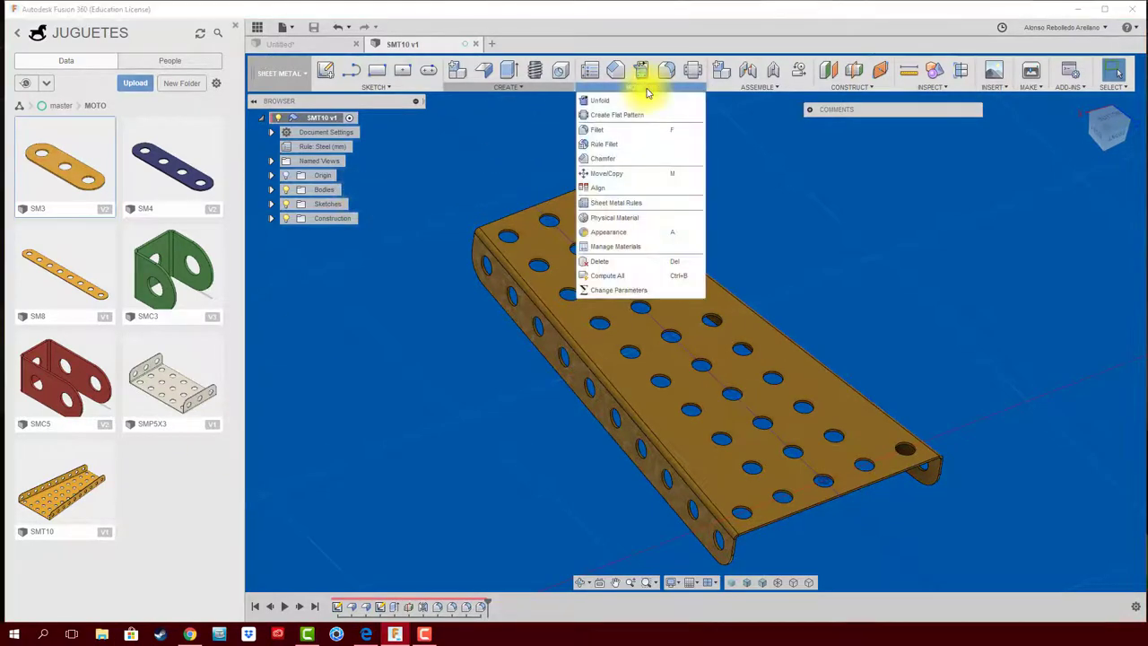
pyautogui.click(636, 101)
pyautogui.click(668, 321)
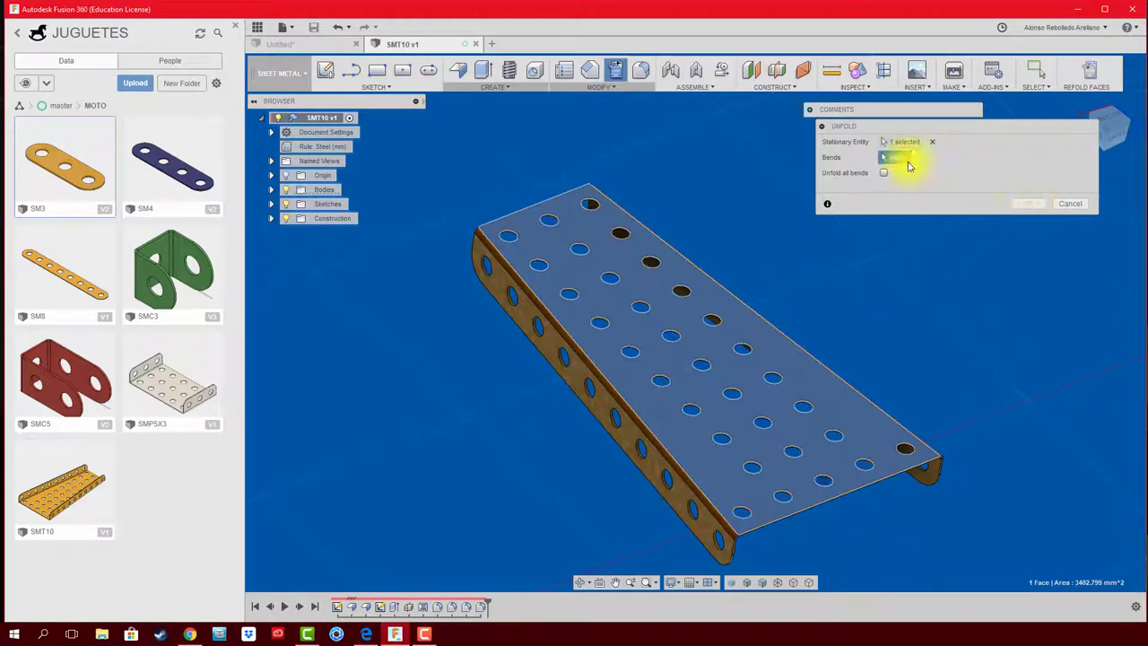
pyautogui.click(1030, 204)
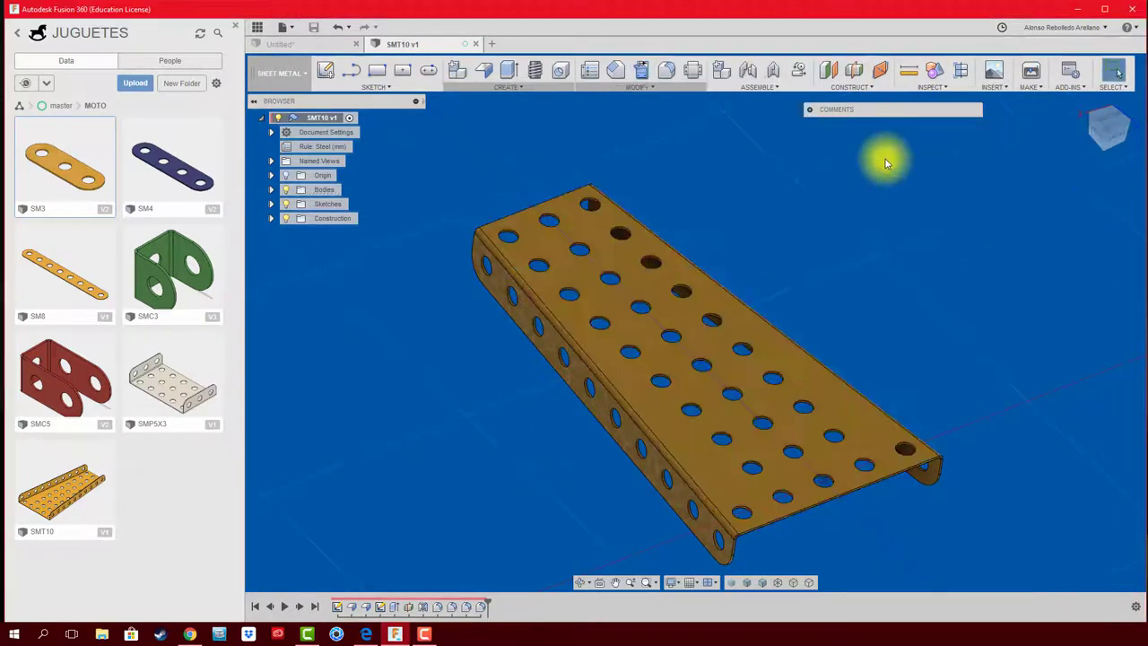
pyautogui.click(640, 72)
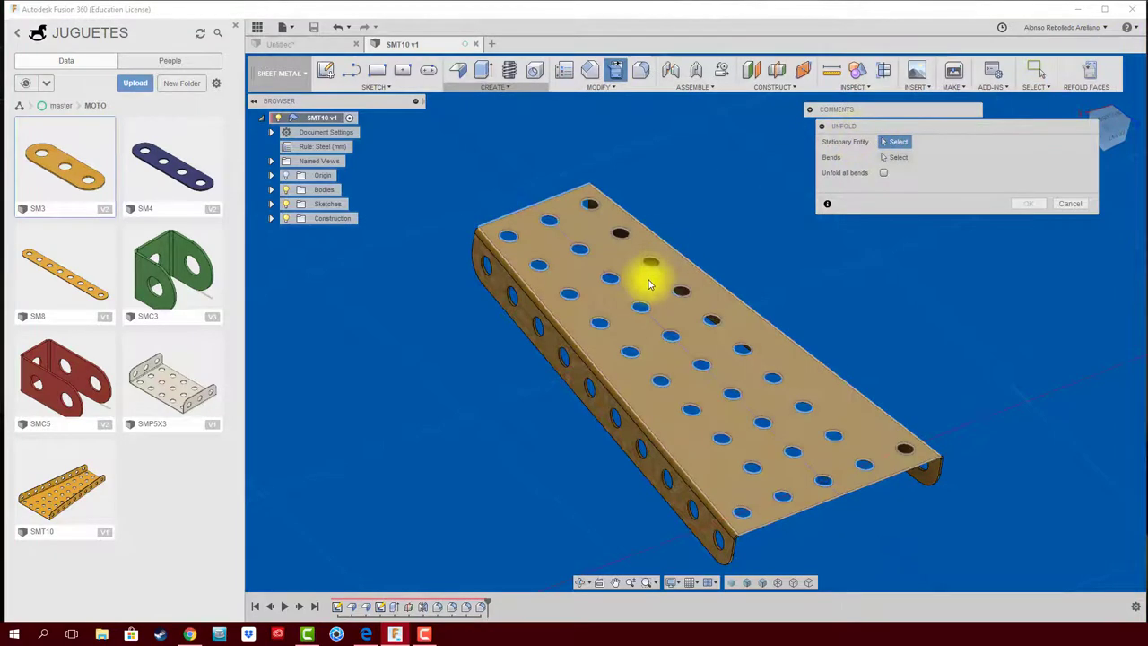
pyautogui.click(649, 284)
pyautogui.click(883, 172)
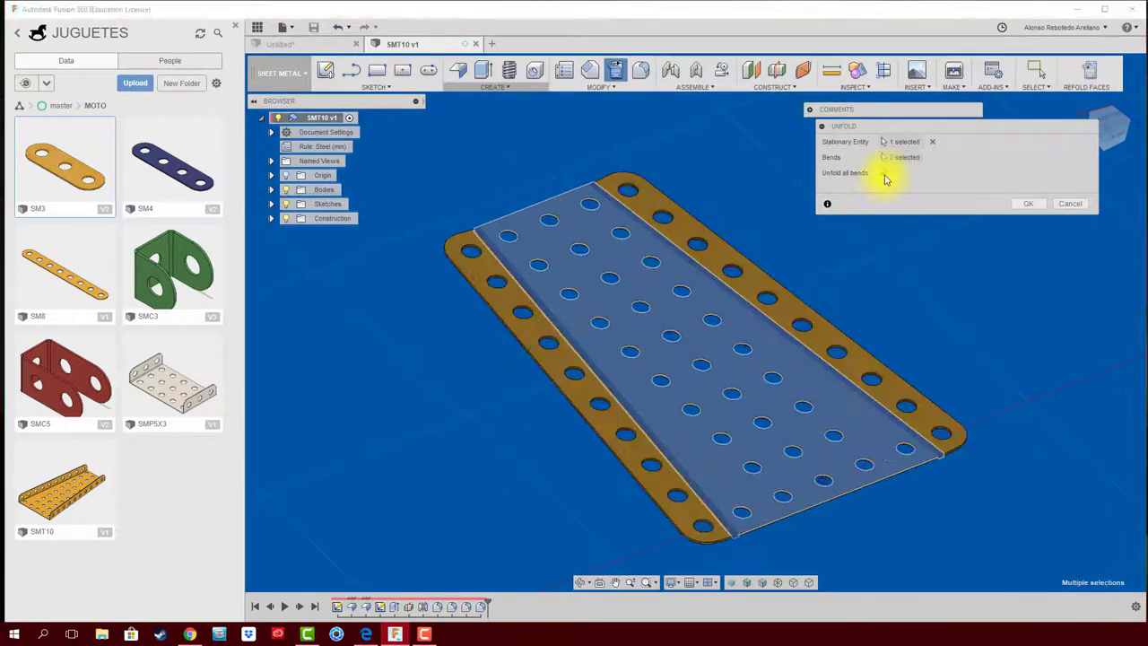
pyautogui.click(1029, 203)
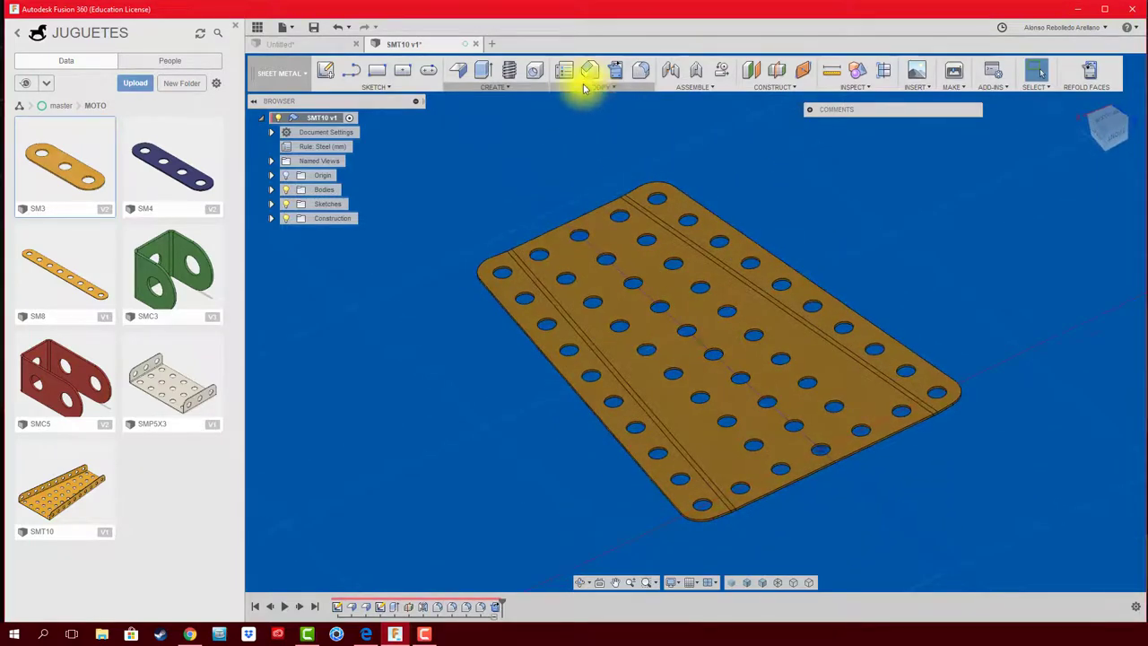
pyautogui.click(606, 87)
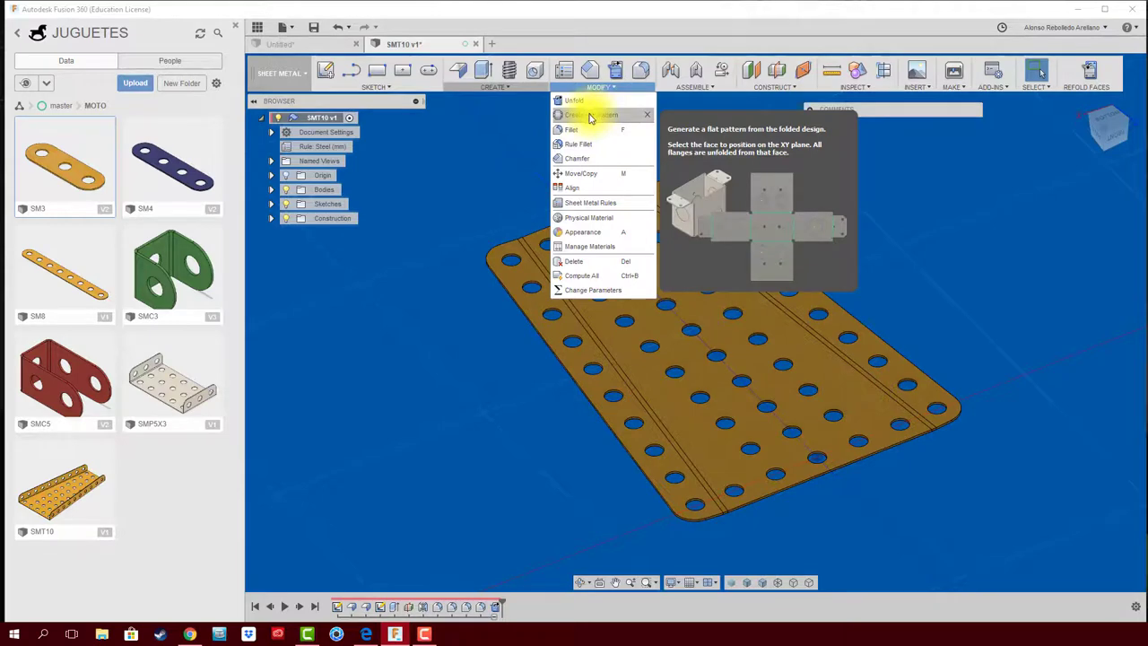
# Refold SMT10 and create its flat pattern with the top face as the stationary face.
pyautogui.click(590, 117)
pyautogui.click(586, 317)
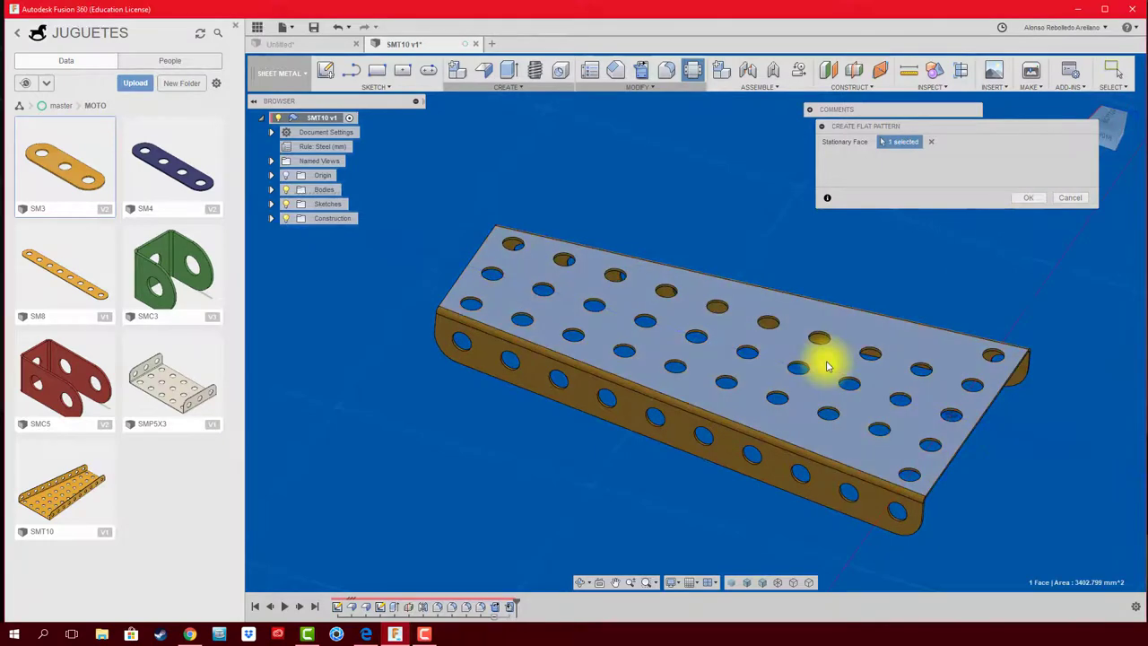
pyautogui.click(1027, 197)
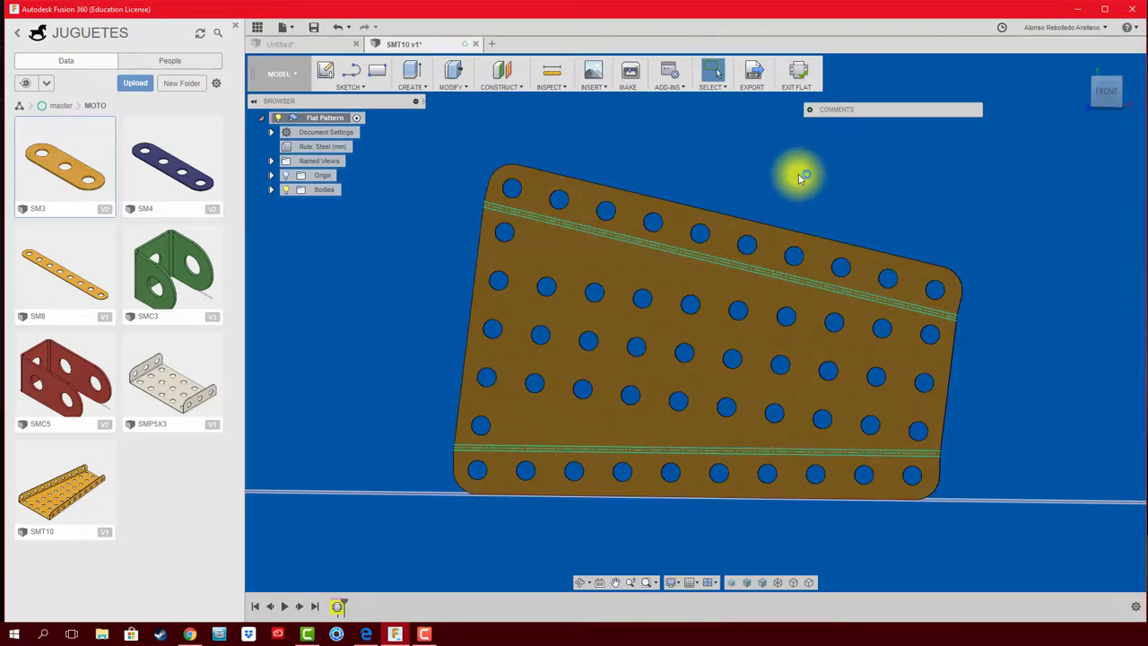
# Finish the flat pattern to return to the folded yellow SMT10 tray.
pyautogui.click(797, 72)
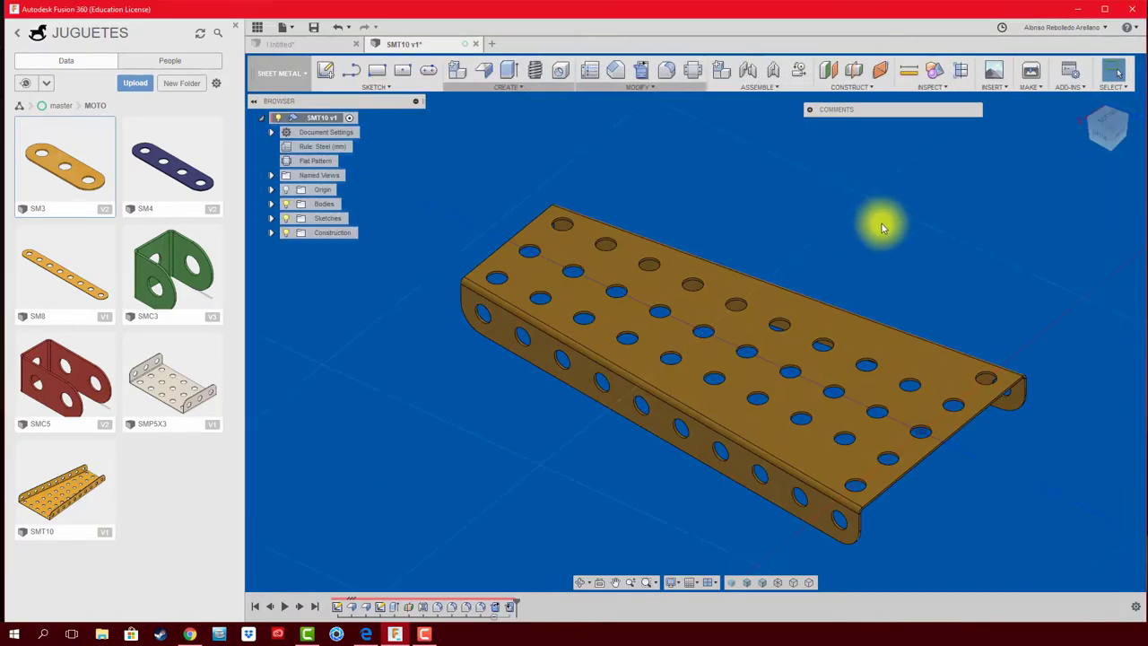